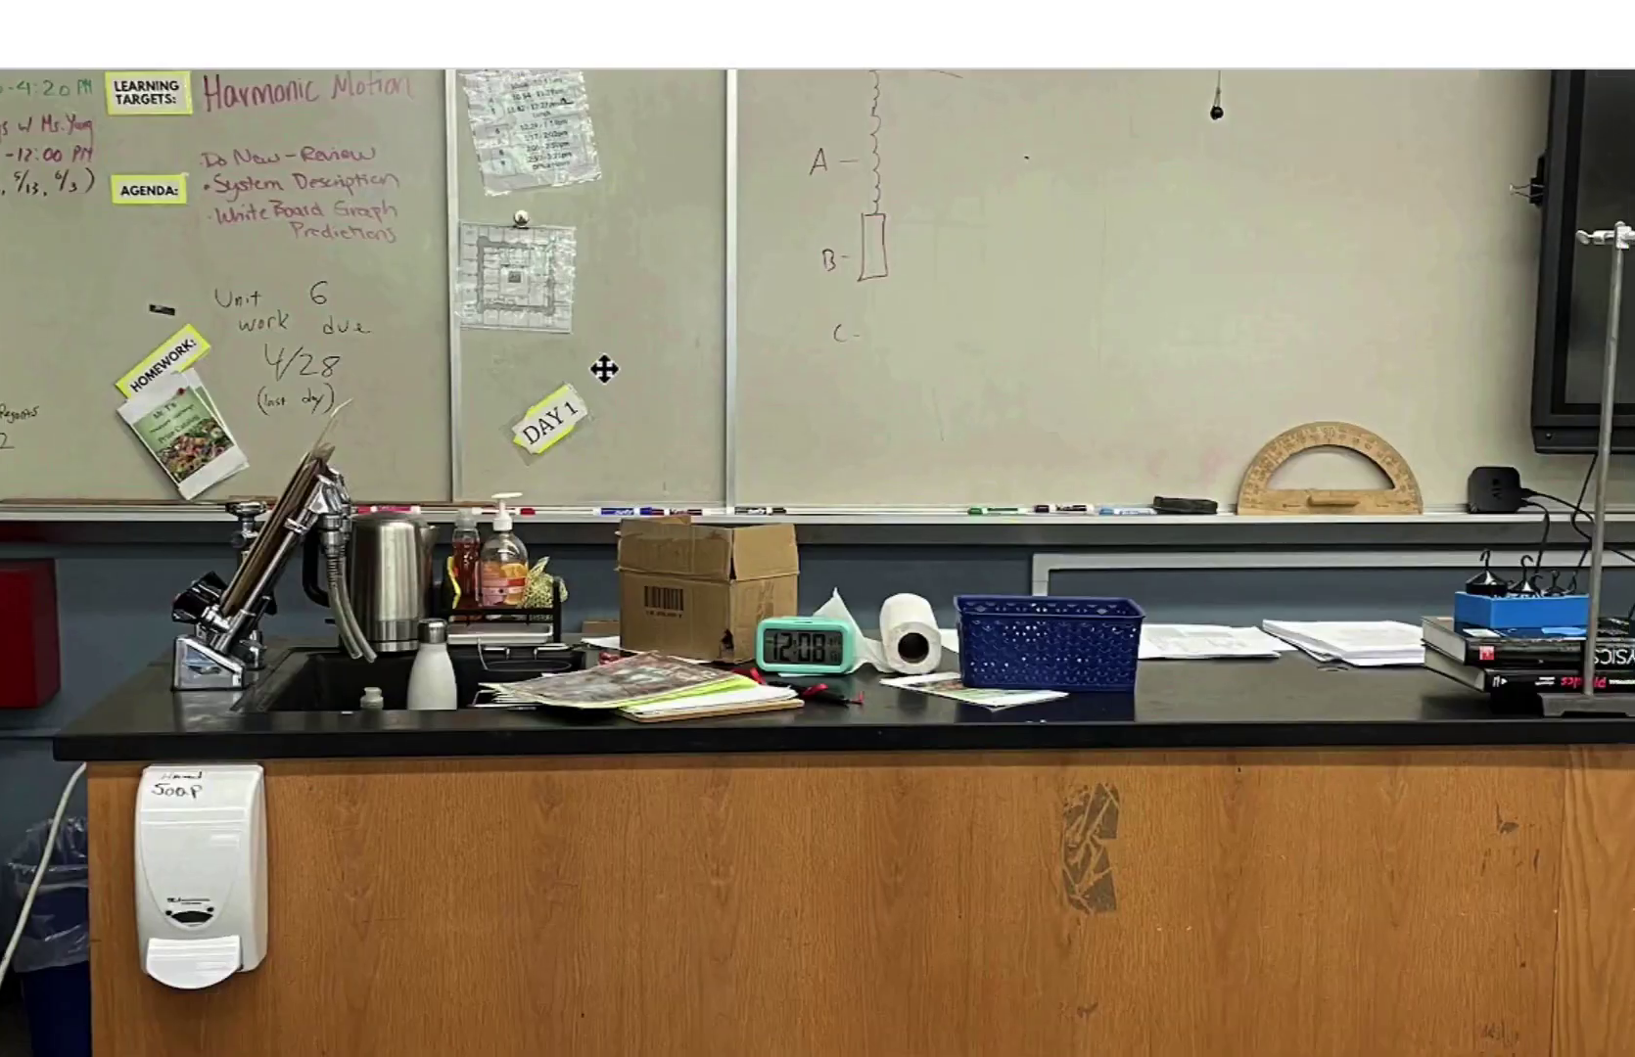
Look through the classroom photos in Google Drive, examining the posters and signs on the whiteboard, cabinets and walls
{"action": "key", "text": "Right"}
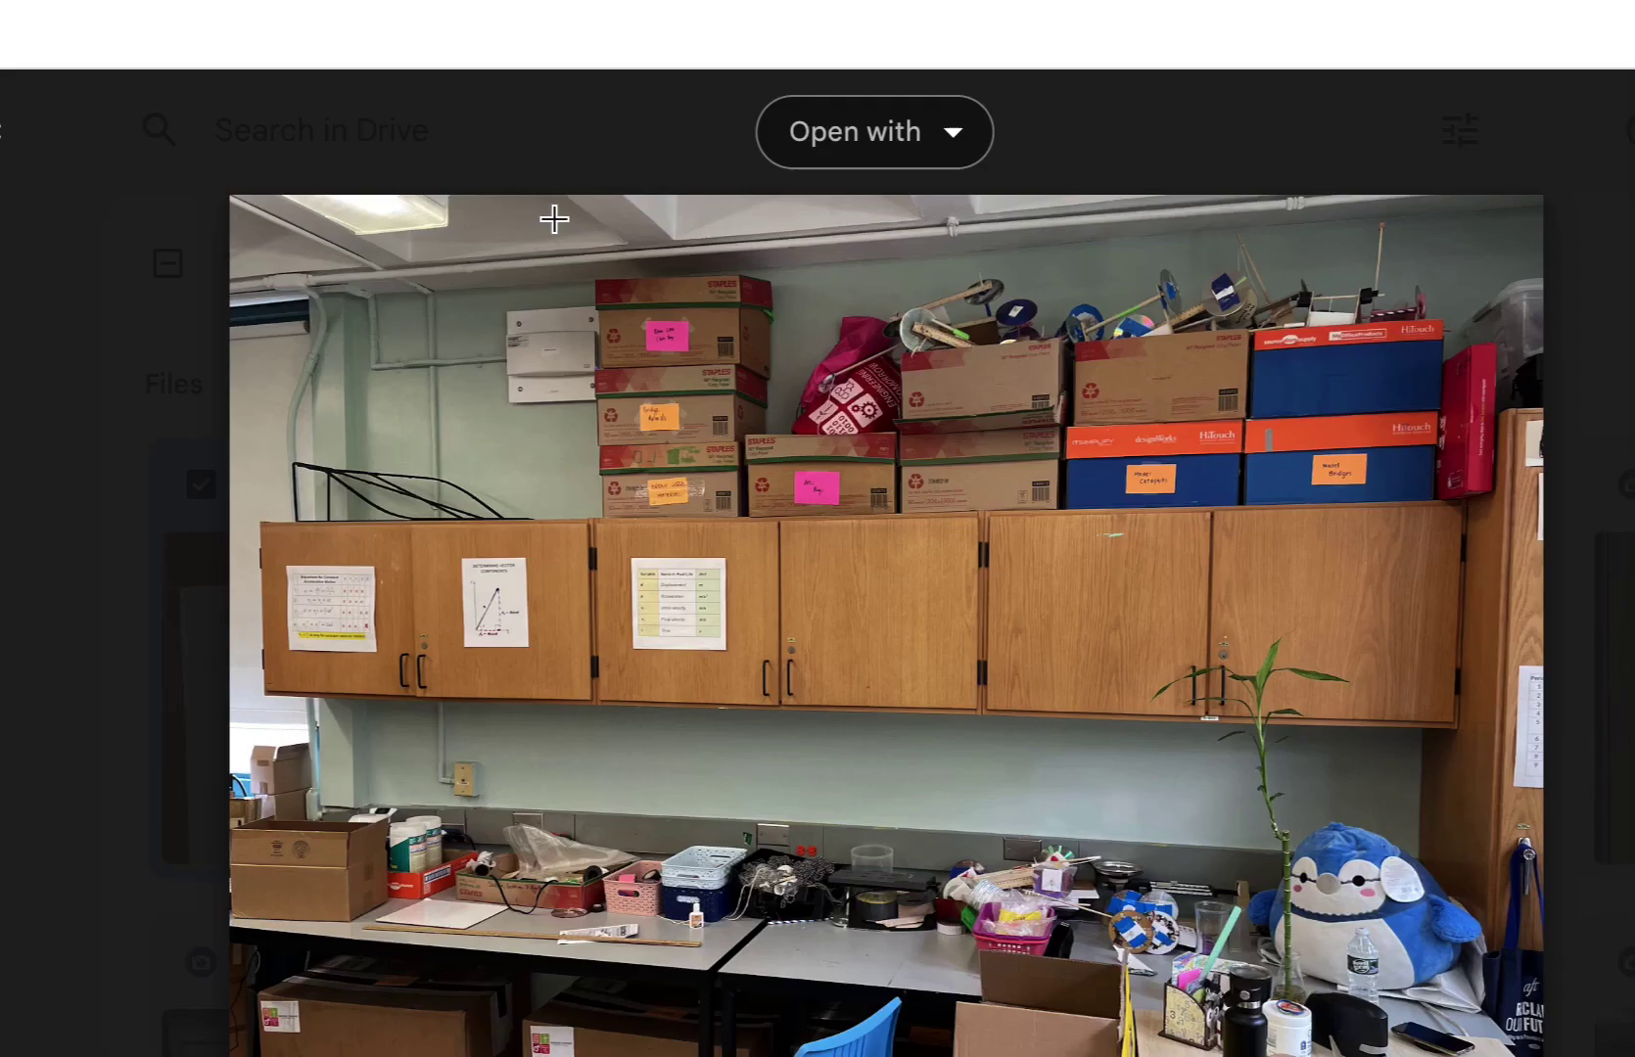
{"action": "scroll", "coordinate": [942, 537], "scroll_direction": "up", "scroll_amount": 5}
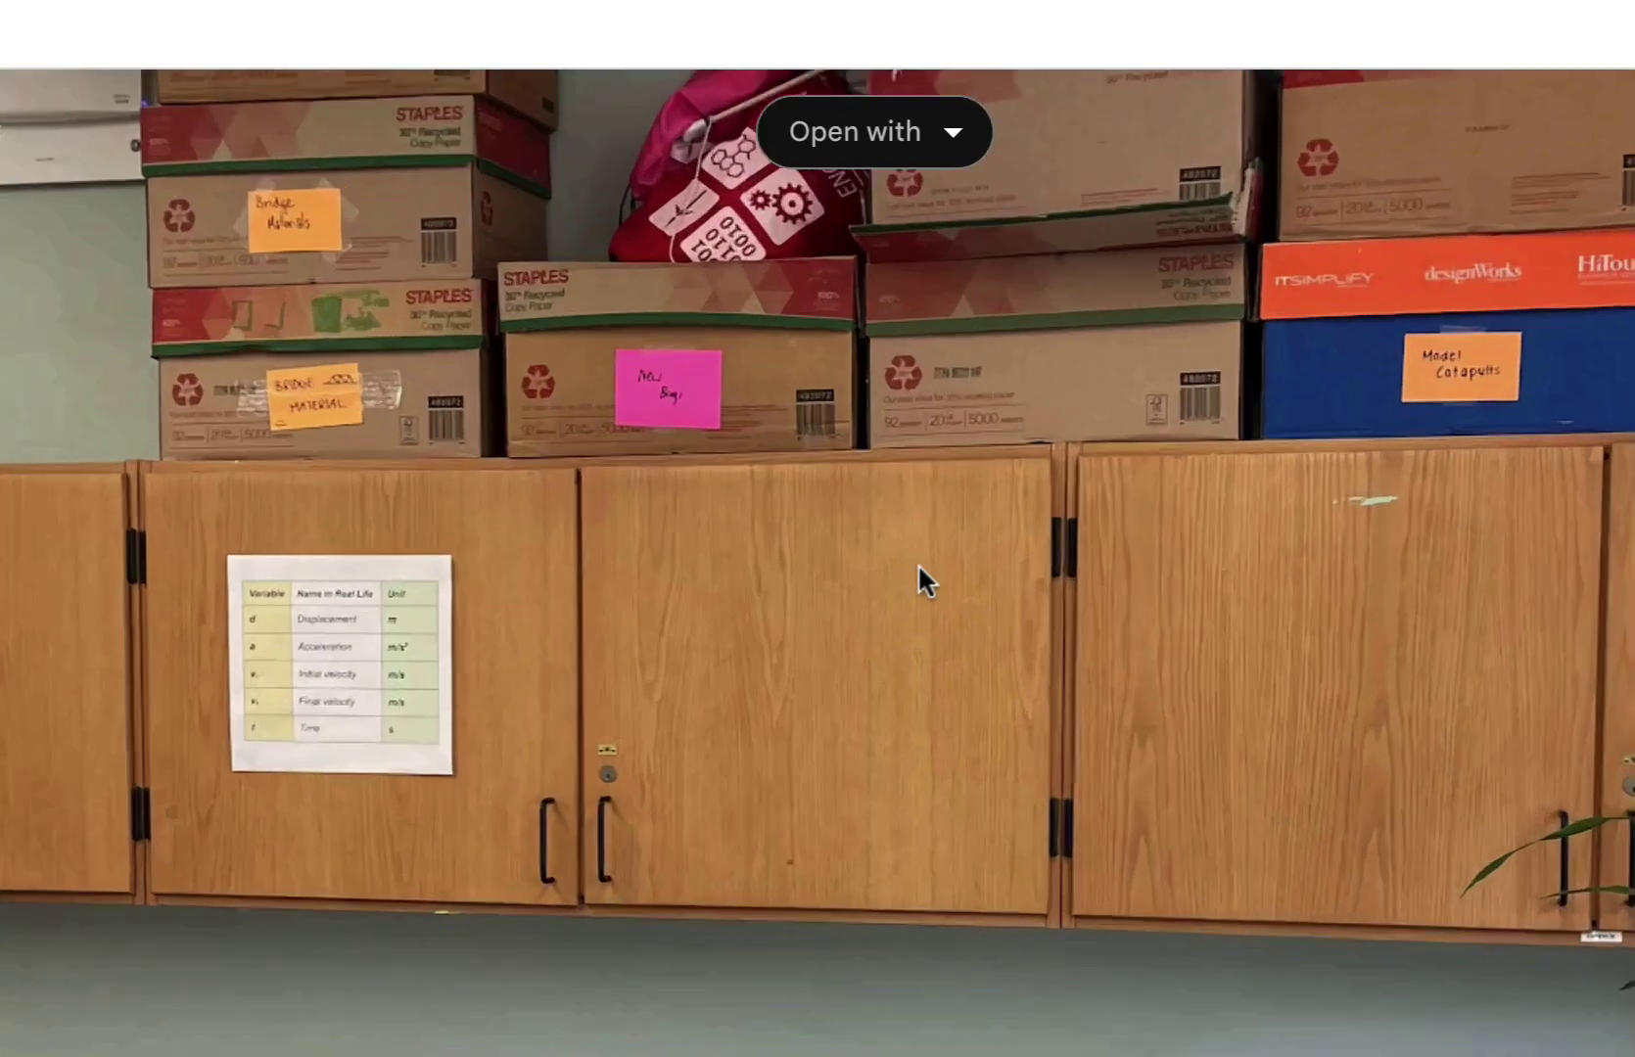
{"action": "left_click_drag", "start_coordinate": [1435, 658], "coordinate": [1480, 720]}
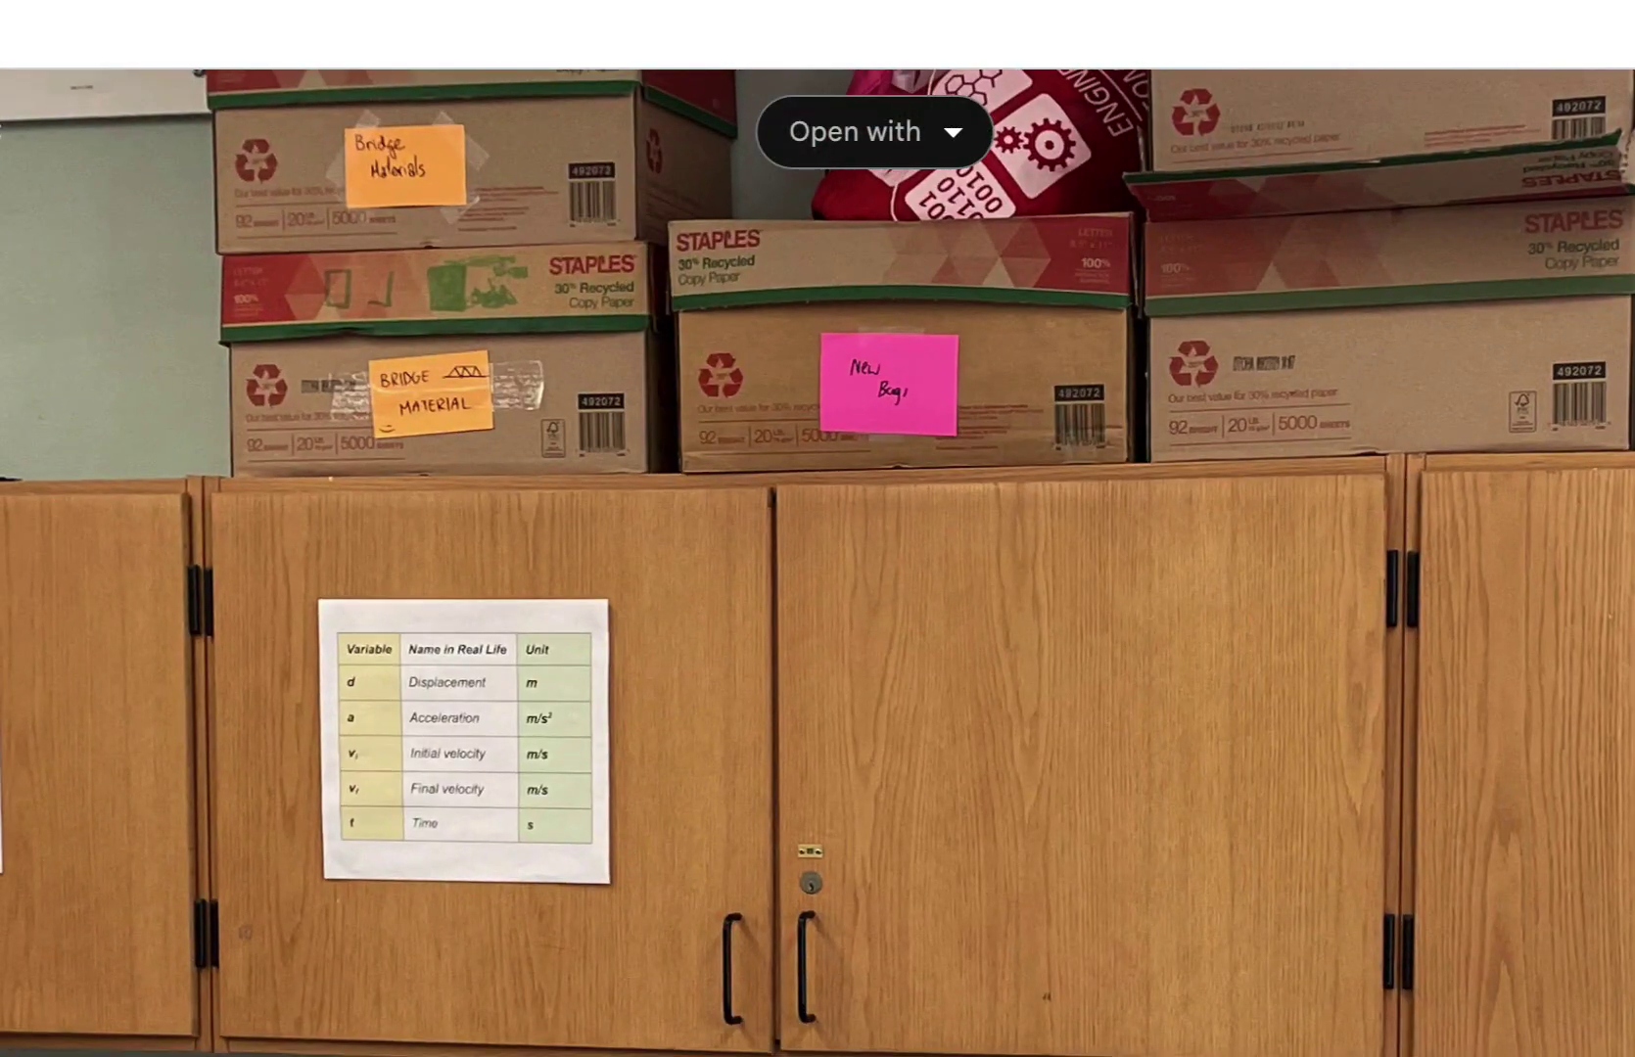
{"action": "key", "text": "Right"}
{"action": "key", "text": "Right"}
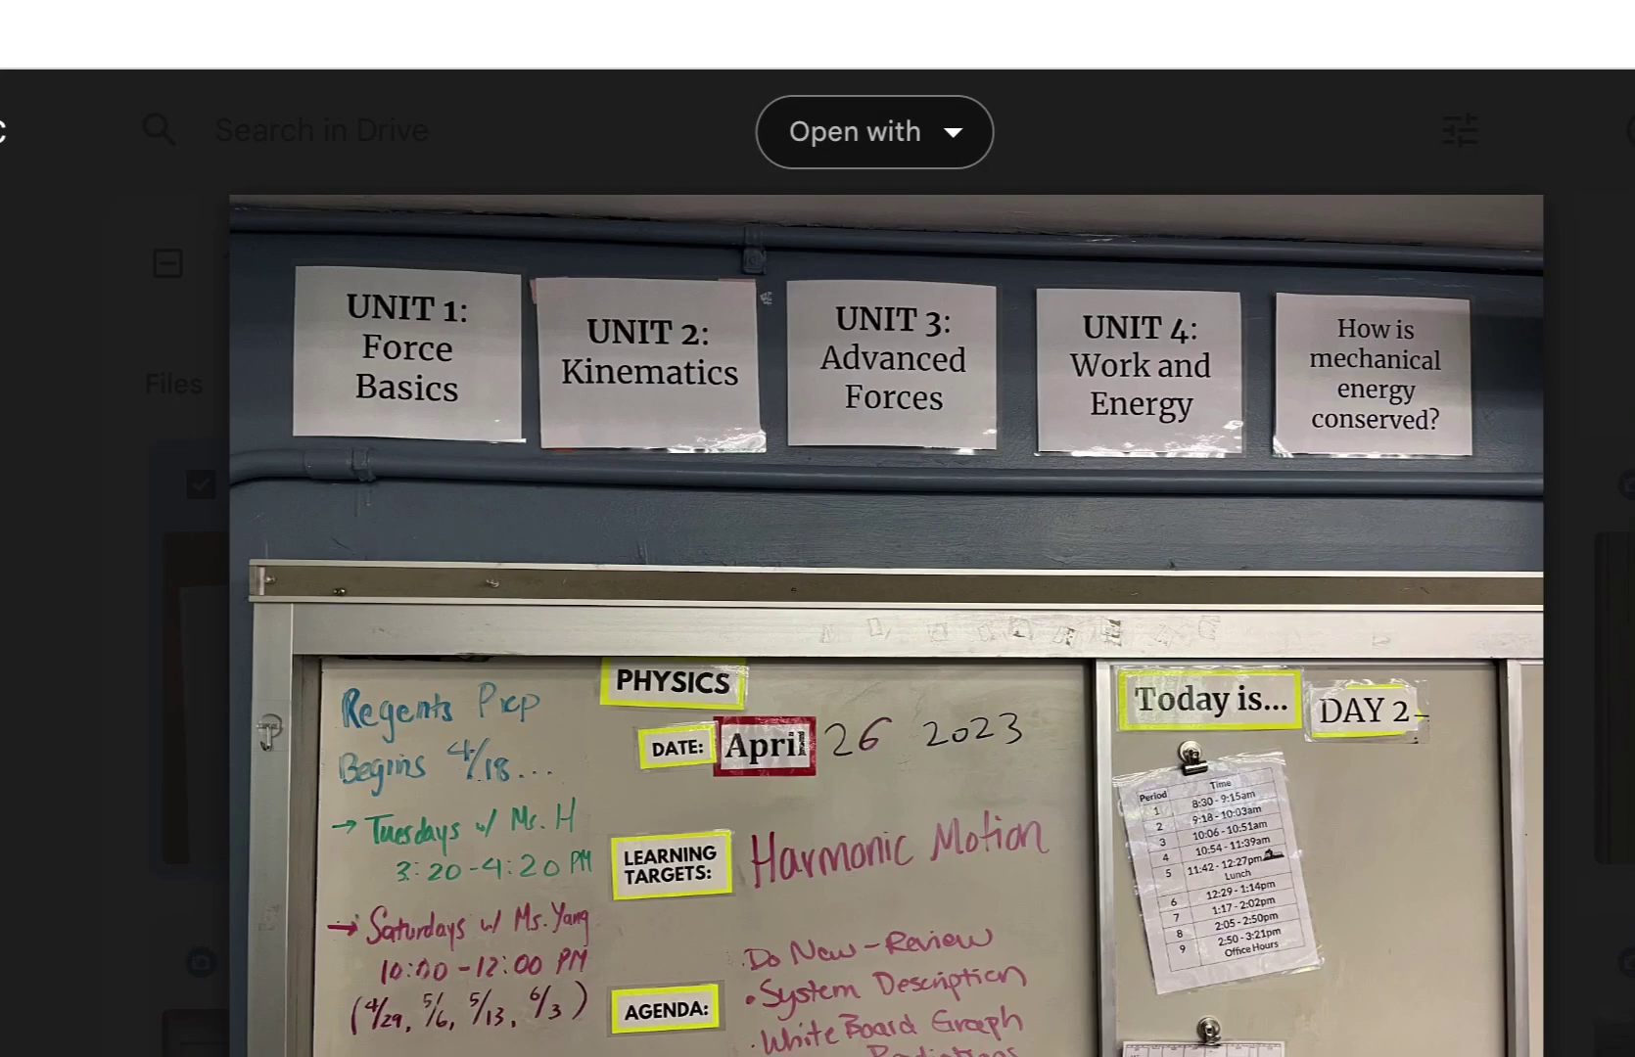
{"action": "key", "text": "Right"}
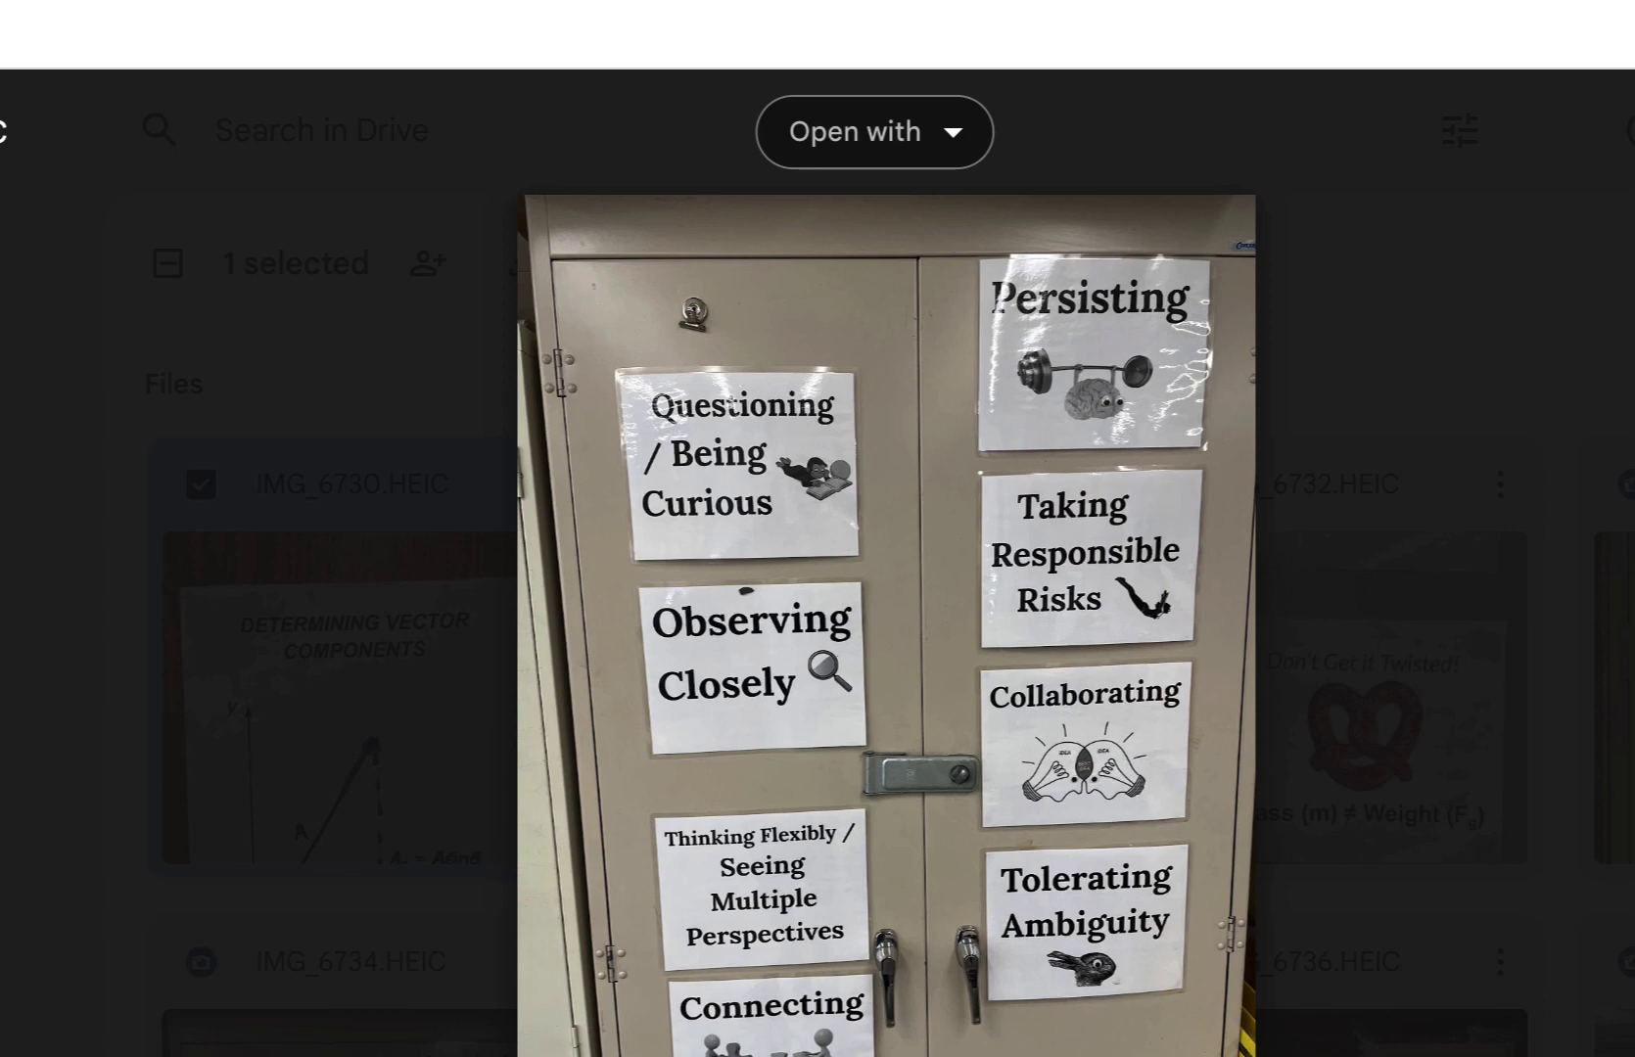
{"action": "key", "text": "Right"}
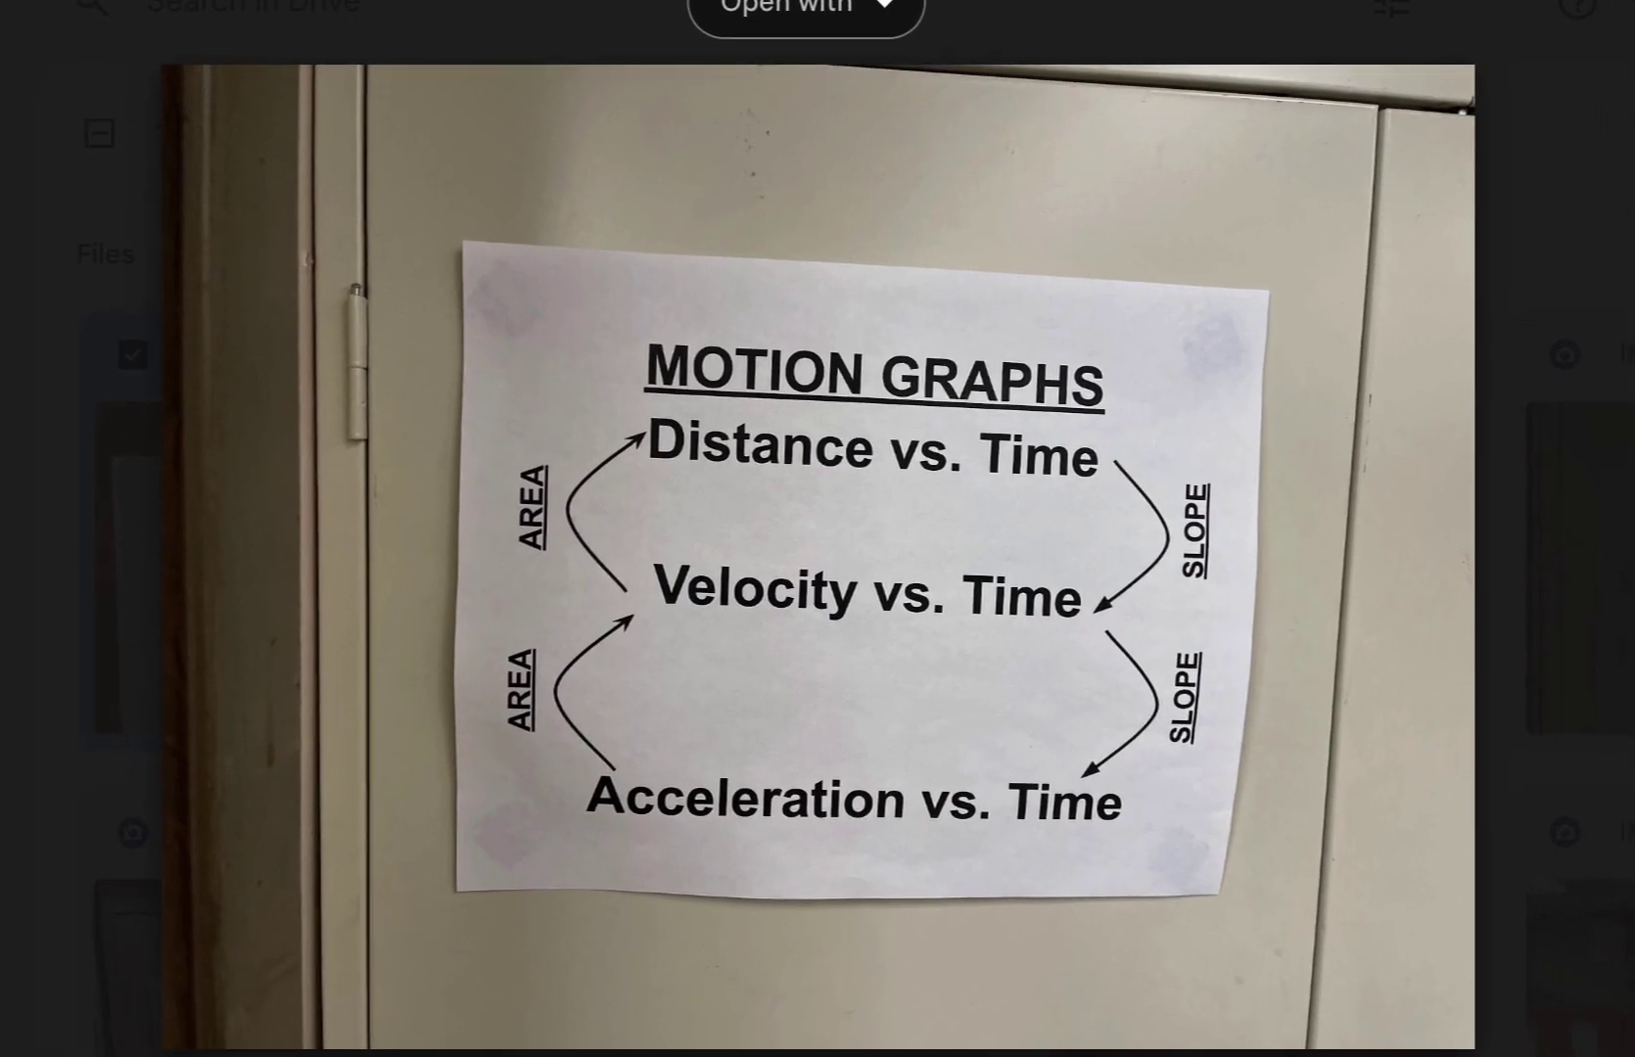
{"action": "key", "text": "Right"}
{"action": "key", "text": "Right"}
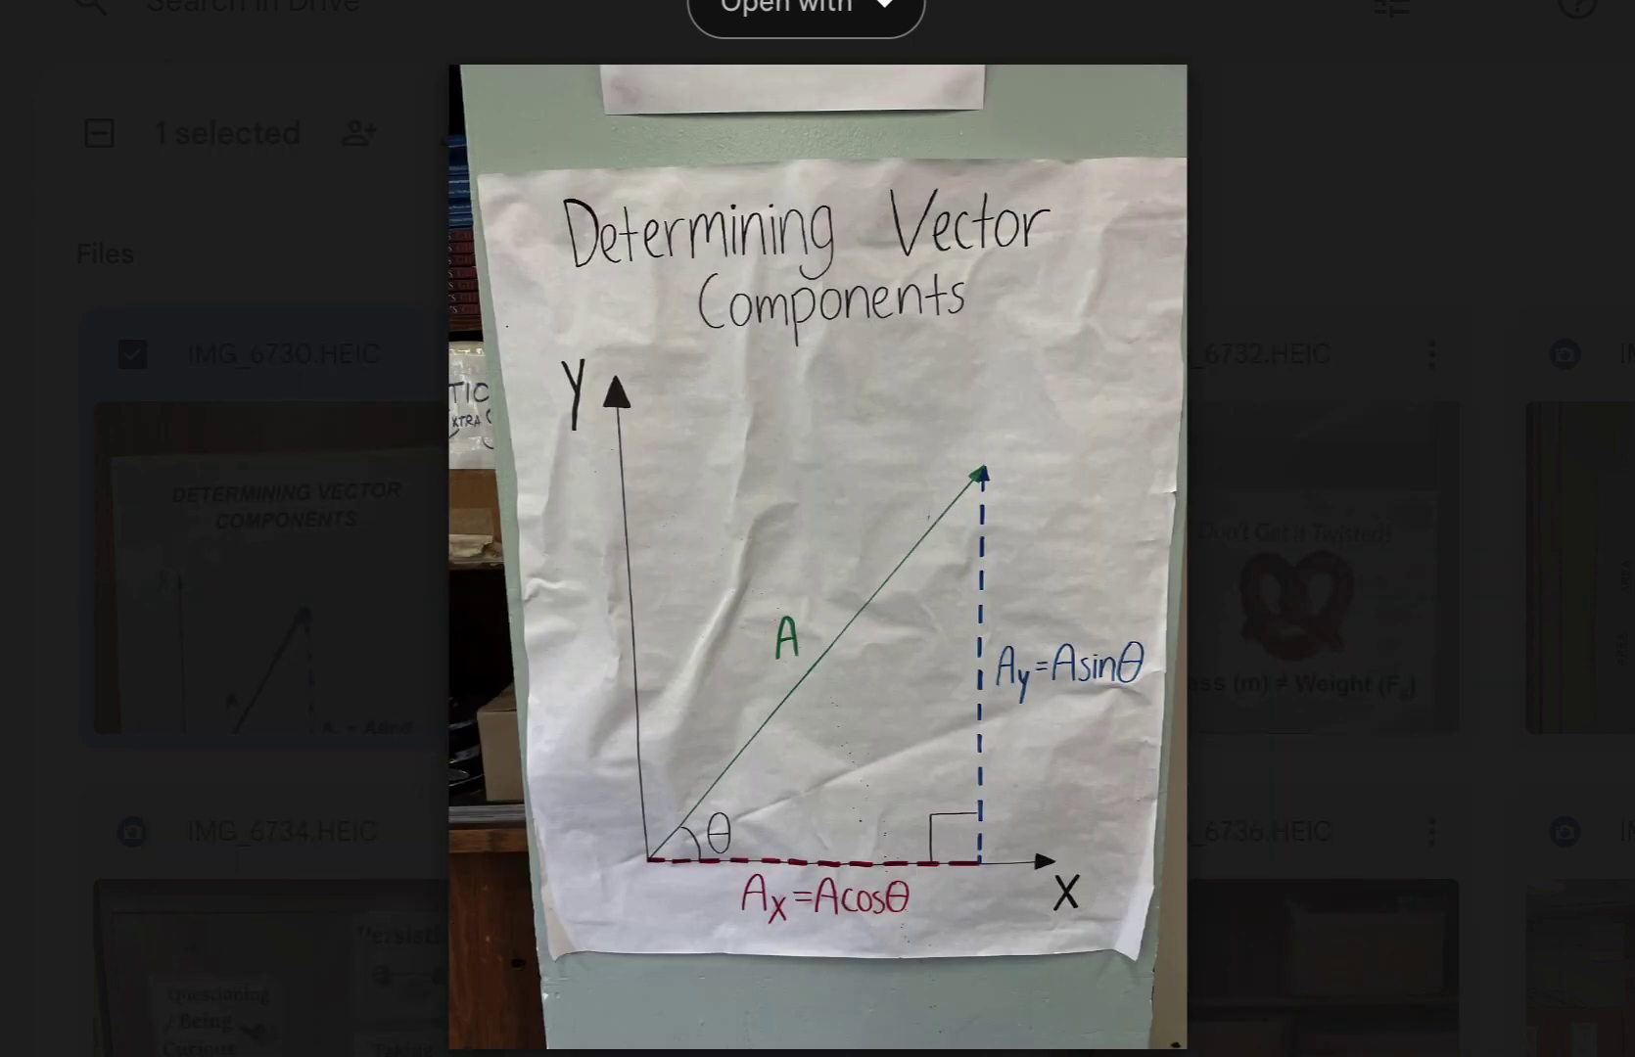
{"action": "key", "text": "Right"}
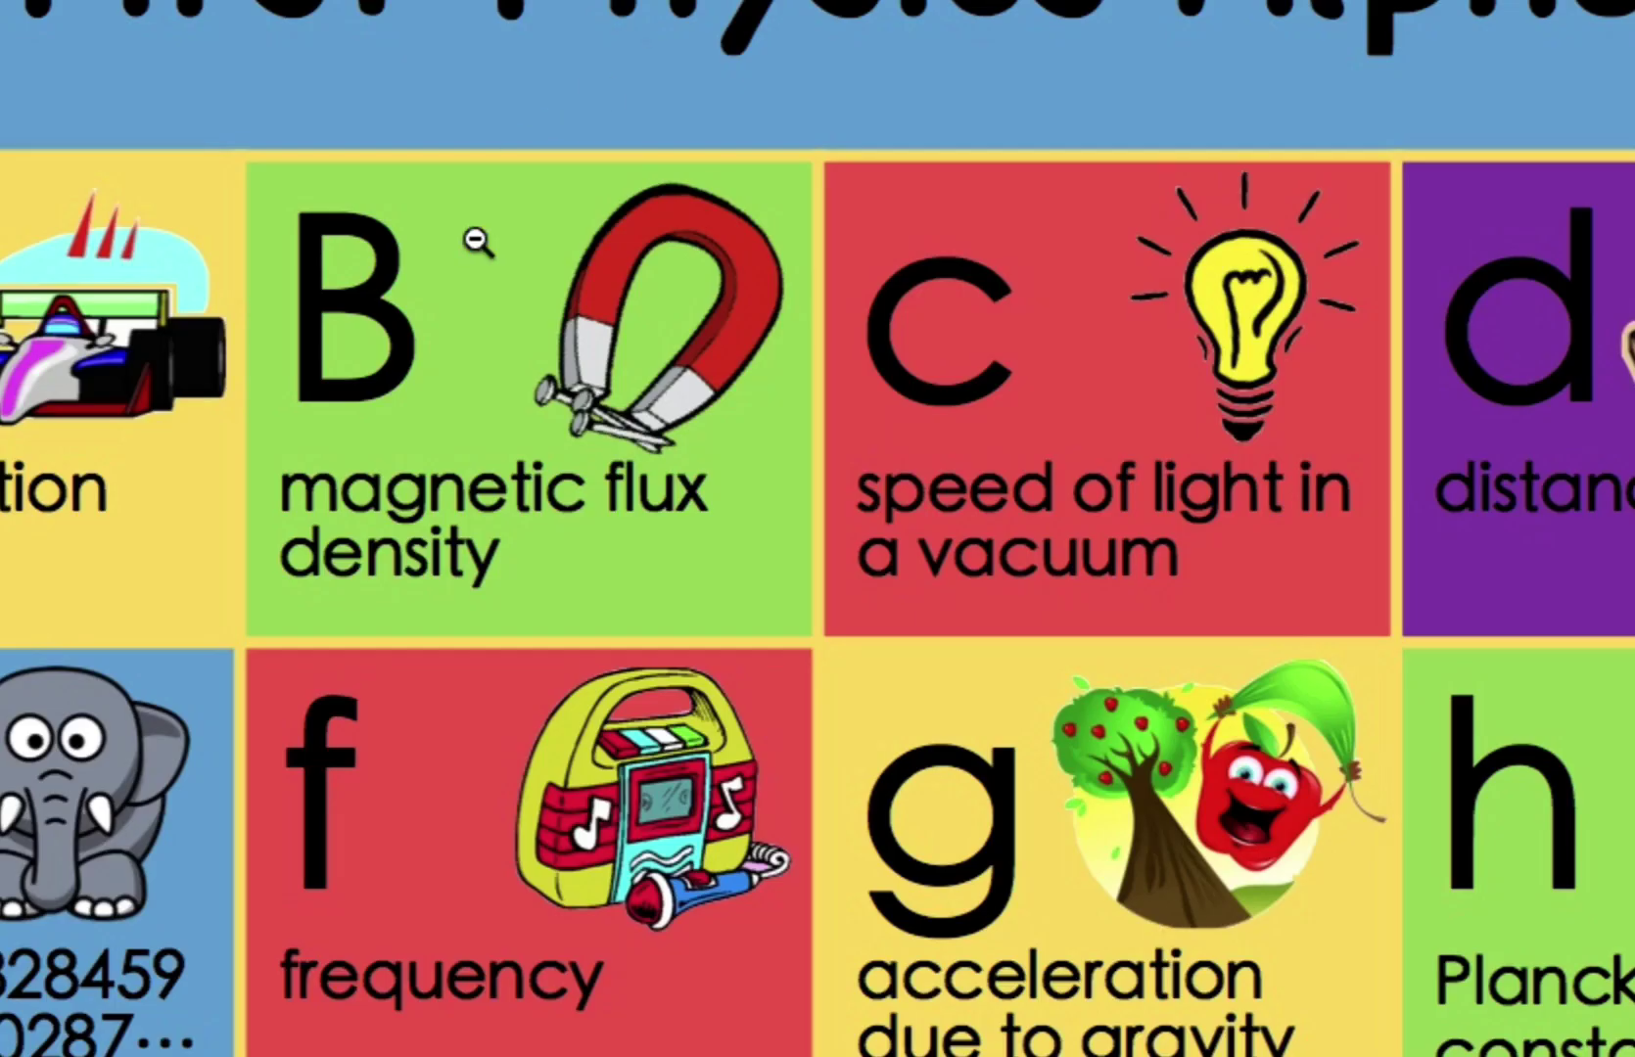
Examine the physics alphabet poster, the Pairing Fonts infographic and the lettering of the New York City lyric poster
{"action": "scroll", "coordinate": [474, 245], "scroll_direction": "up", "scroll_amount": 2}
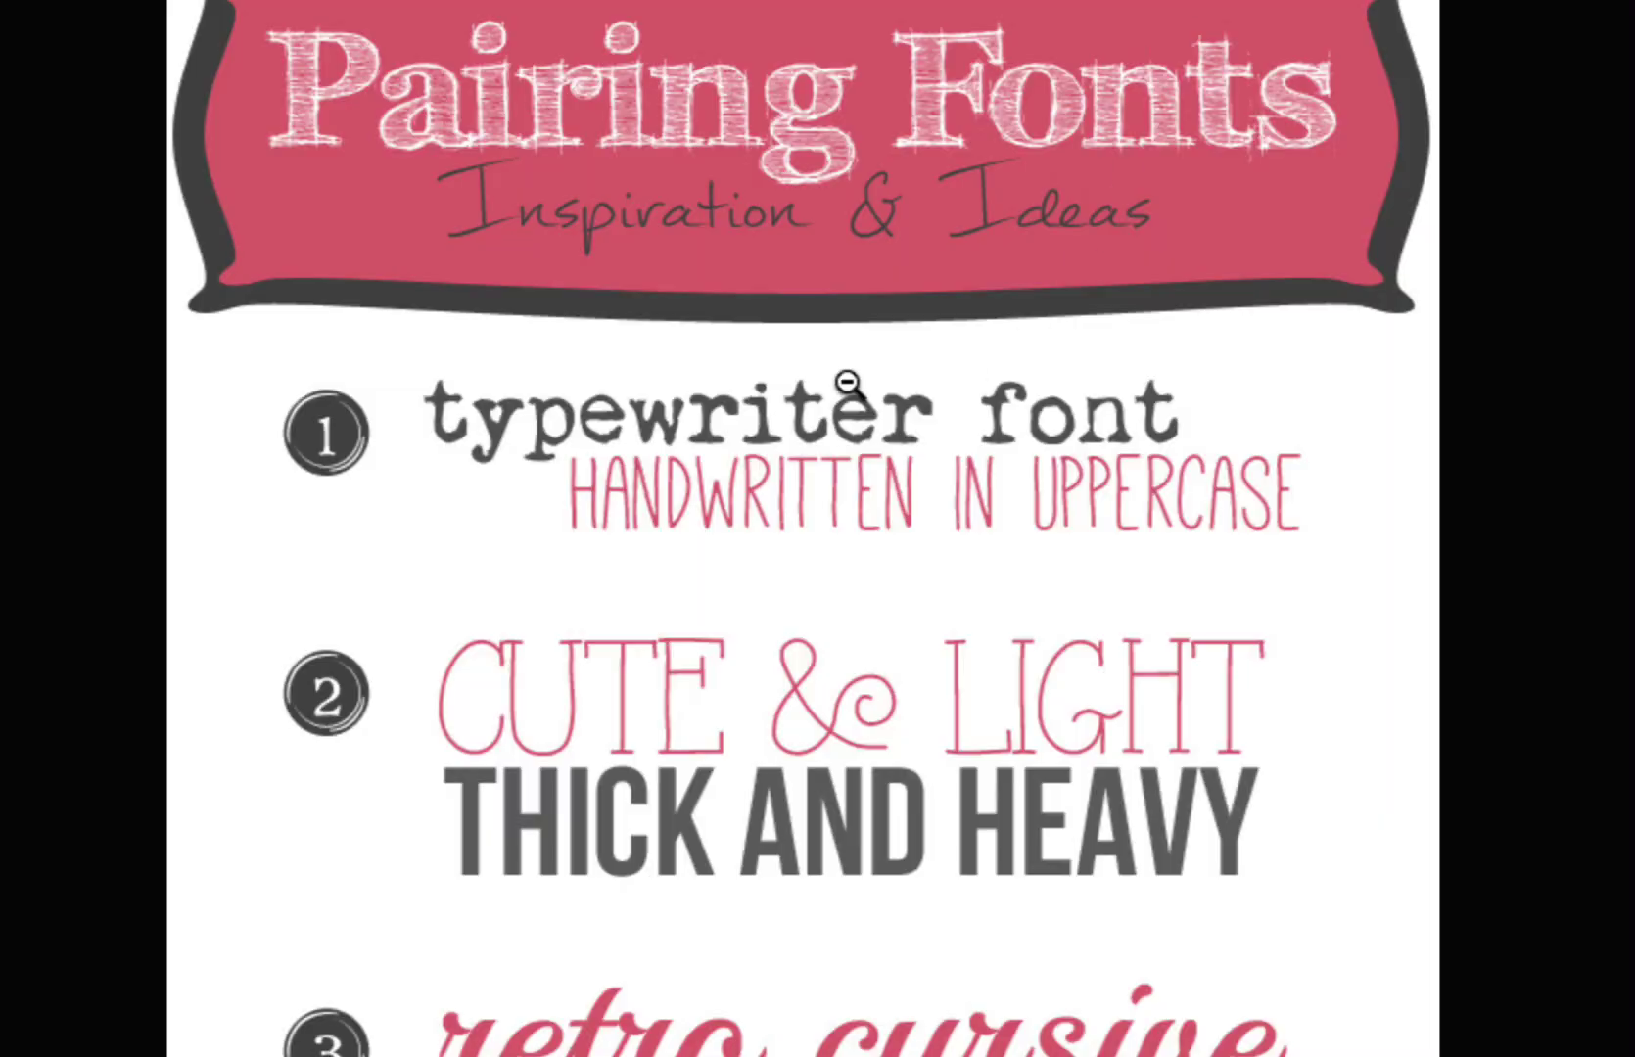
{"action": "scroll", "coordinate": [848, 392], "scroll_direction": "down", "scroll_amount": 2}
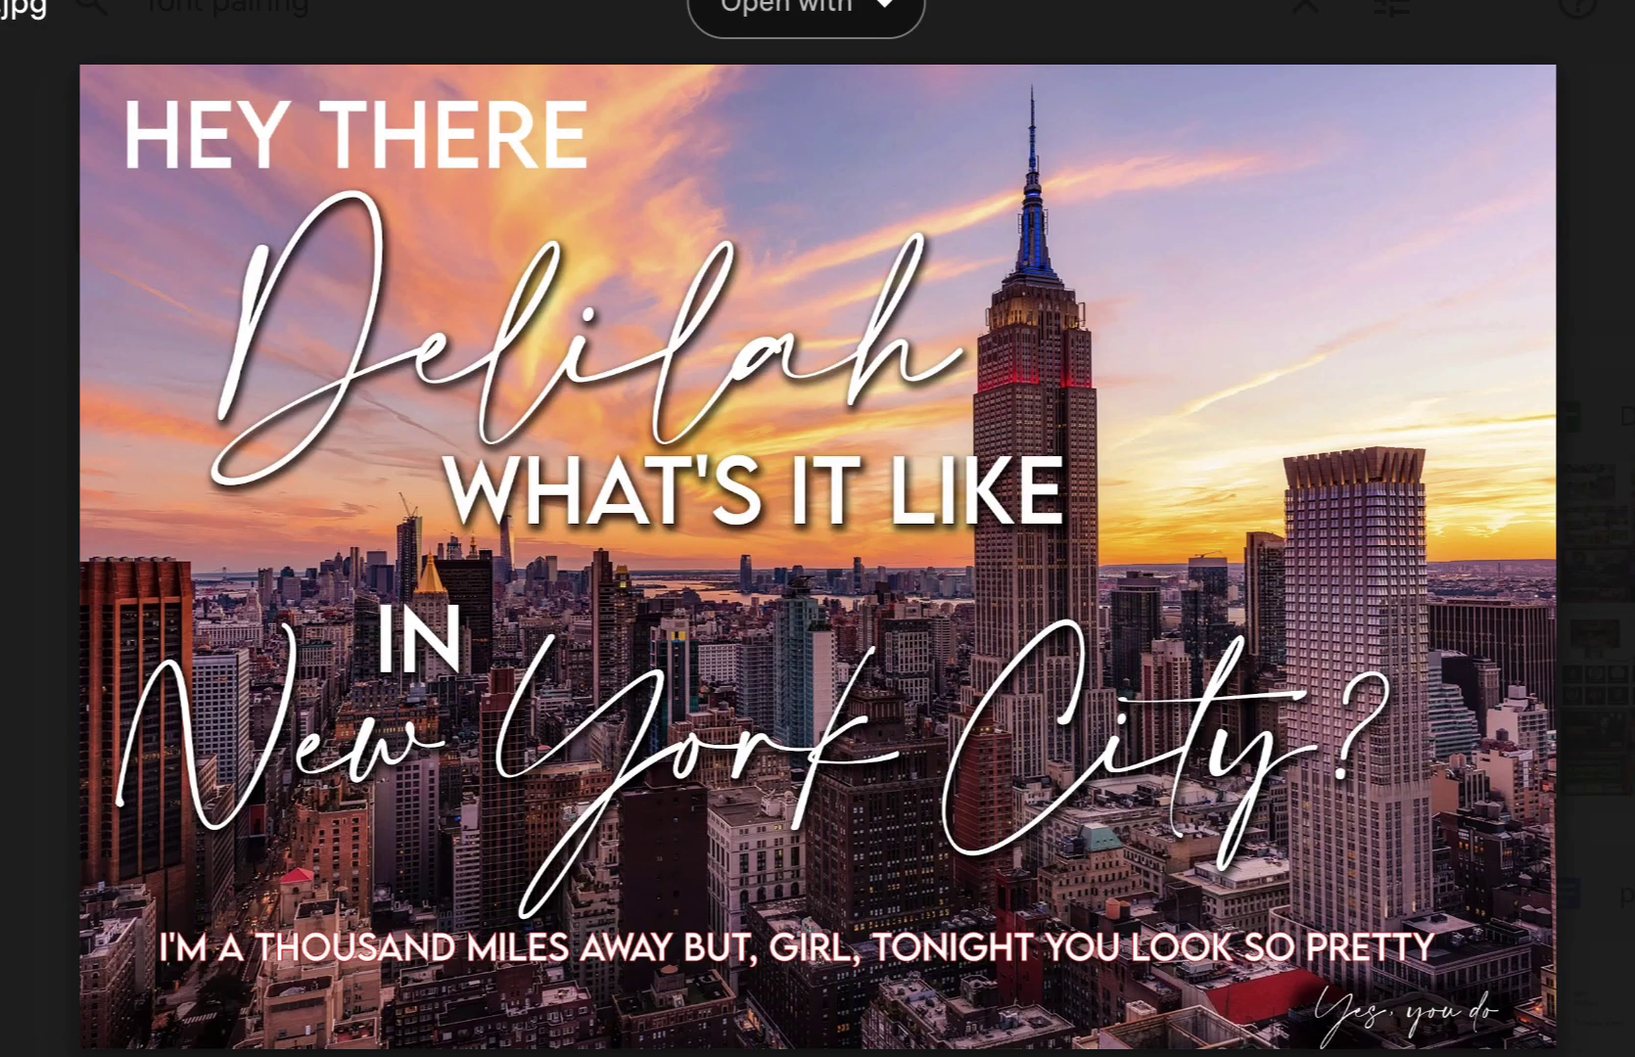
{"action": "left_click", "coordinate": [948, 854]}
{"action": "left_click_drag", "start_coordinate": [948, 853], "coordinate": [926, 643]}
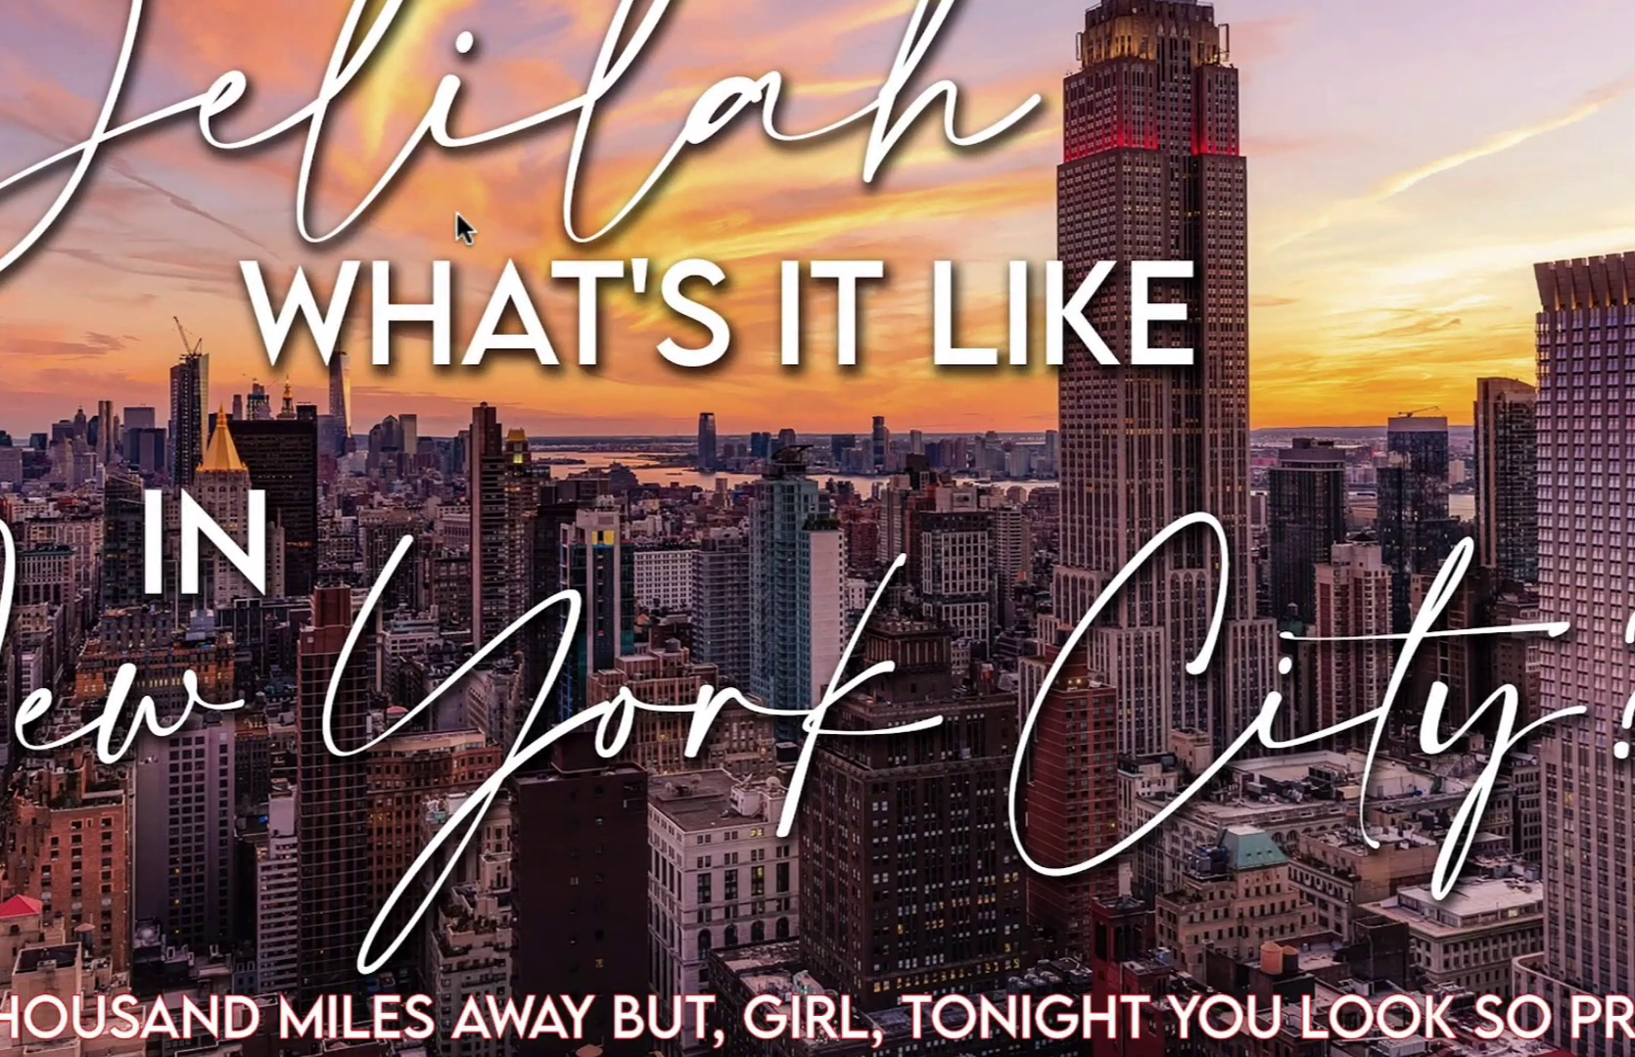
{"action": "left_click_drag", "start_coordinate": [455, 209], "coordinate": [696, 566]}
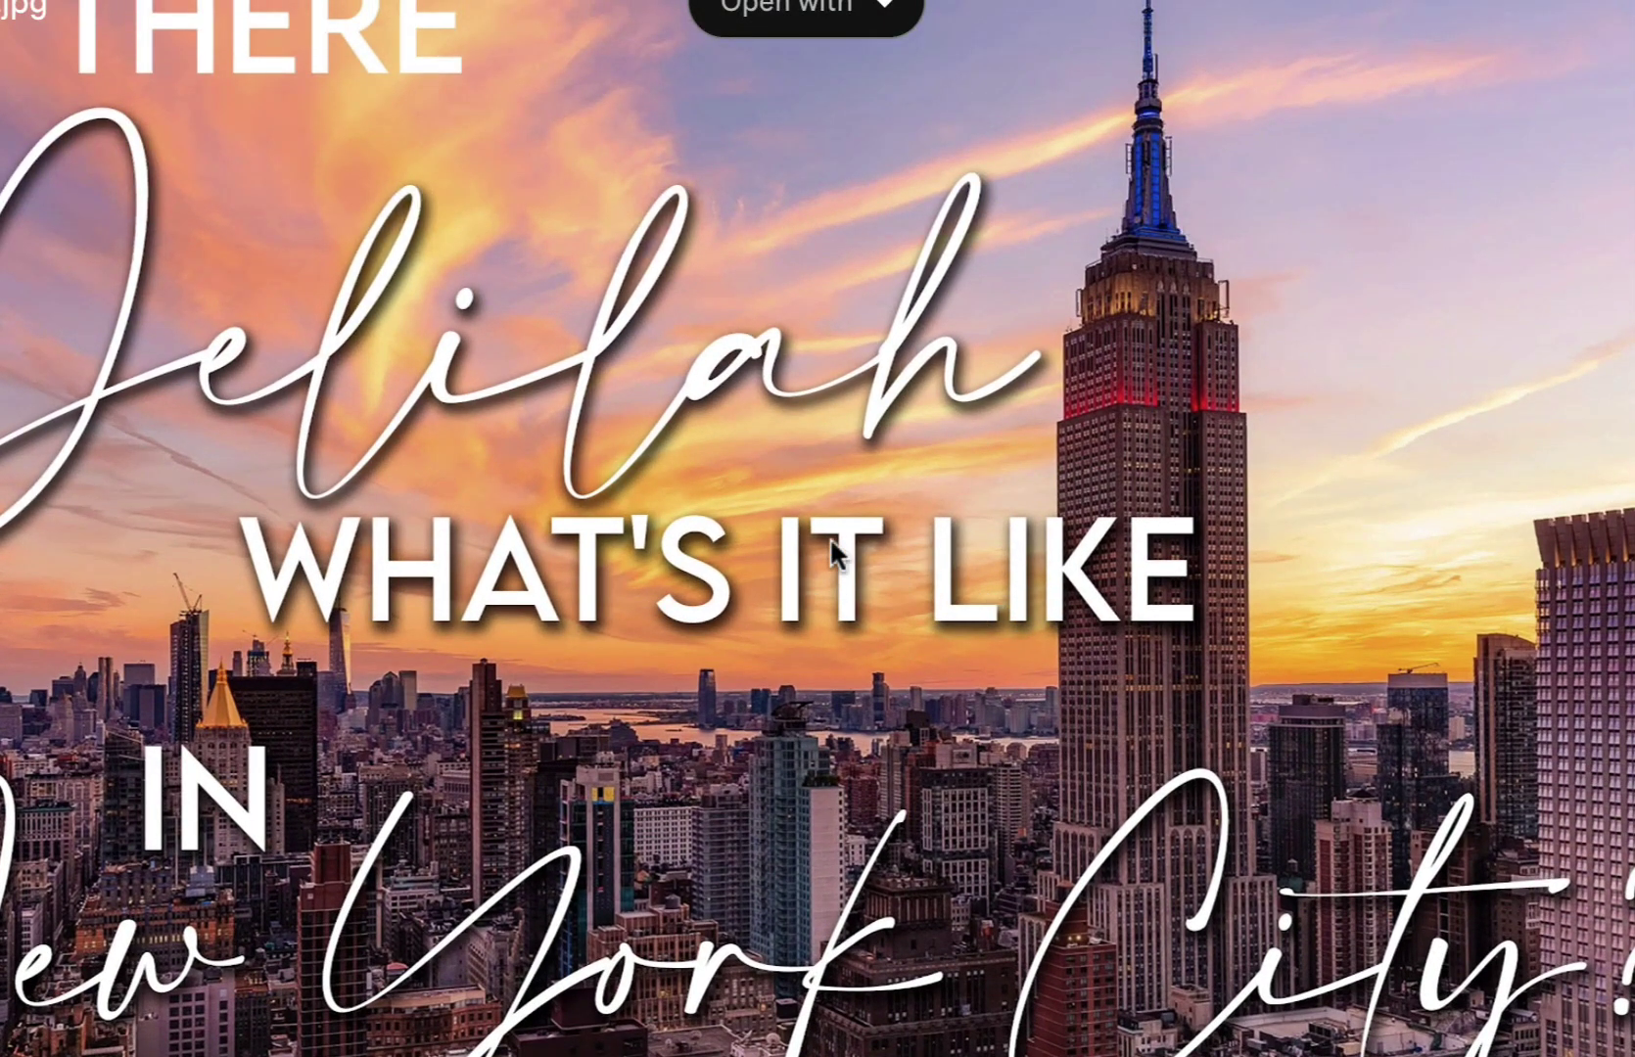
{"action": "left_click", "coordinate": [1038, 736]}
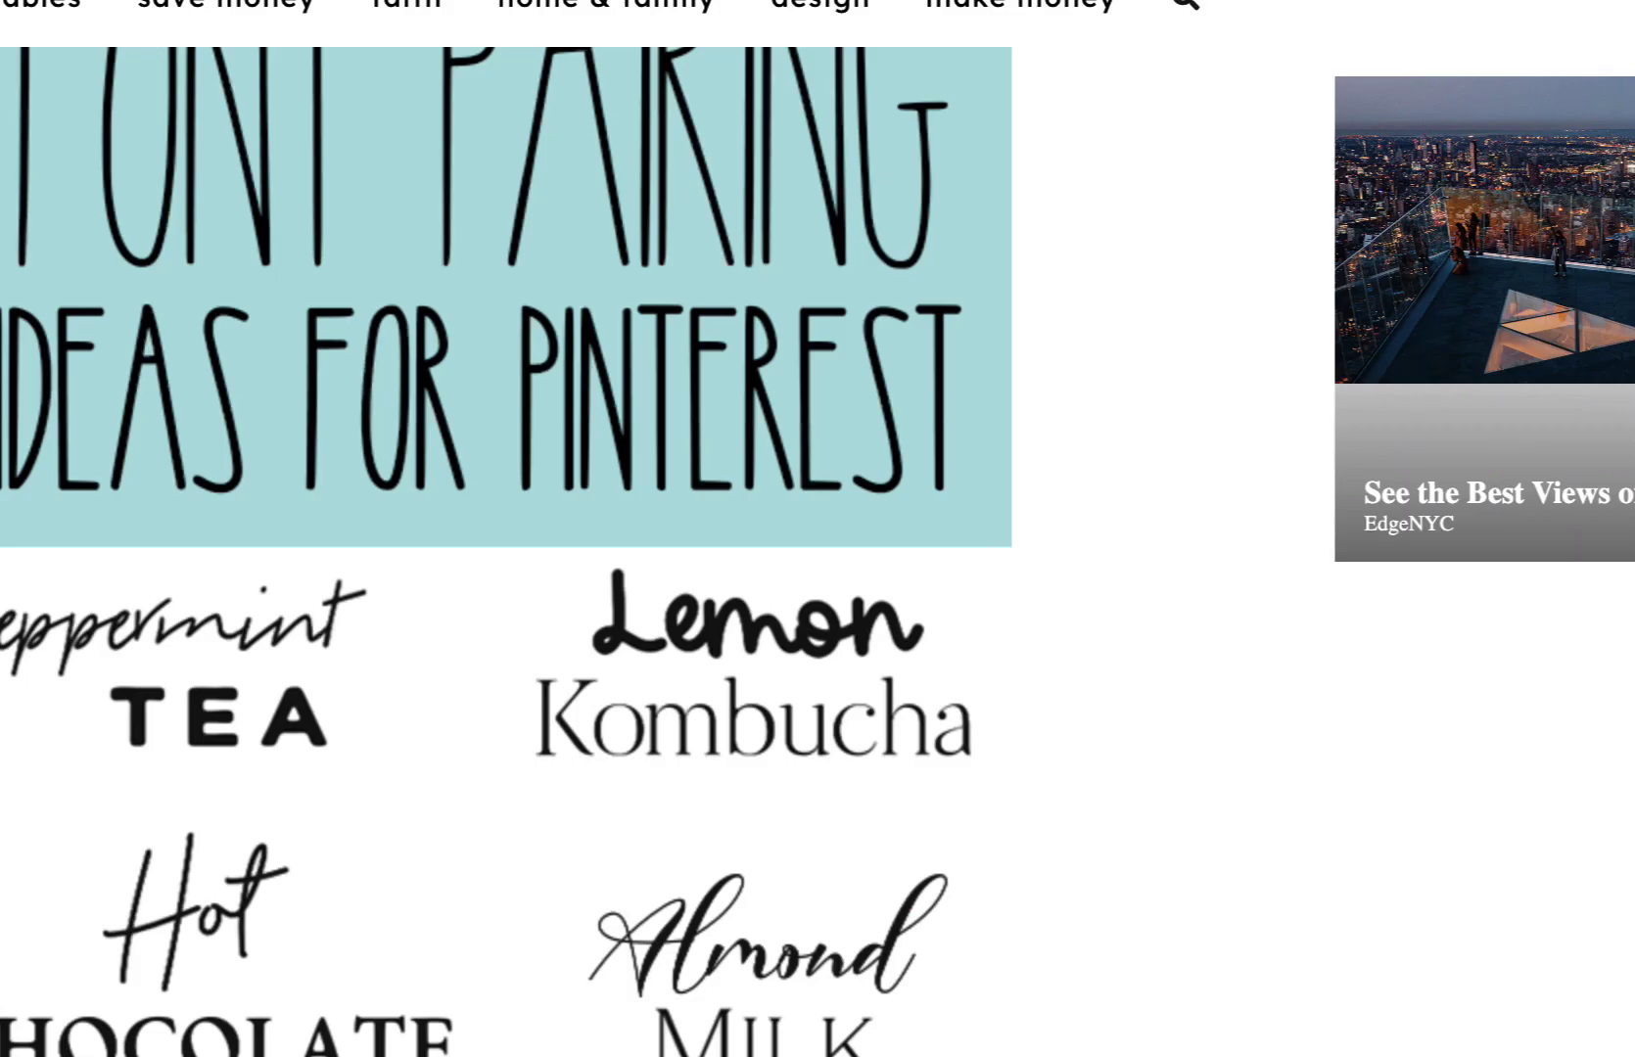
Browse the script and serif font pairing samples in the web article on font pairing ideas for Pinterest
{"action": "scroll", "coordinate": [693, 473], "scroll_direction": "up", "scroll_amount": 1}
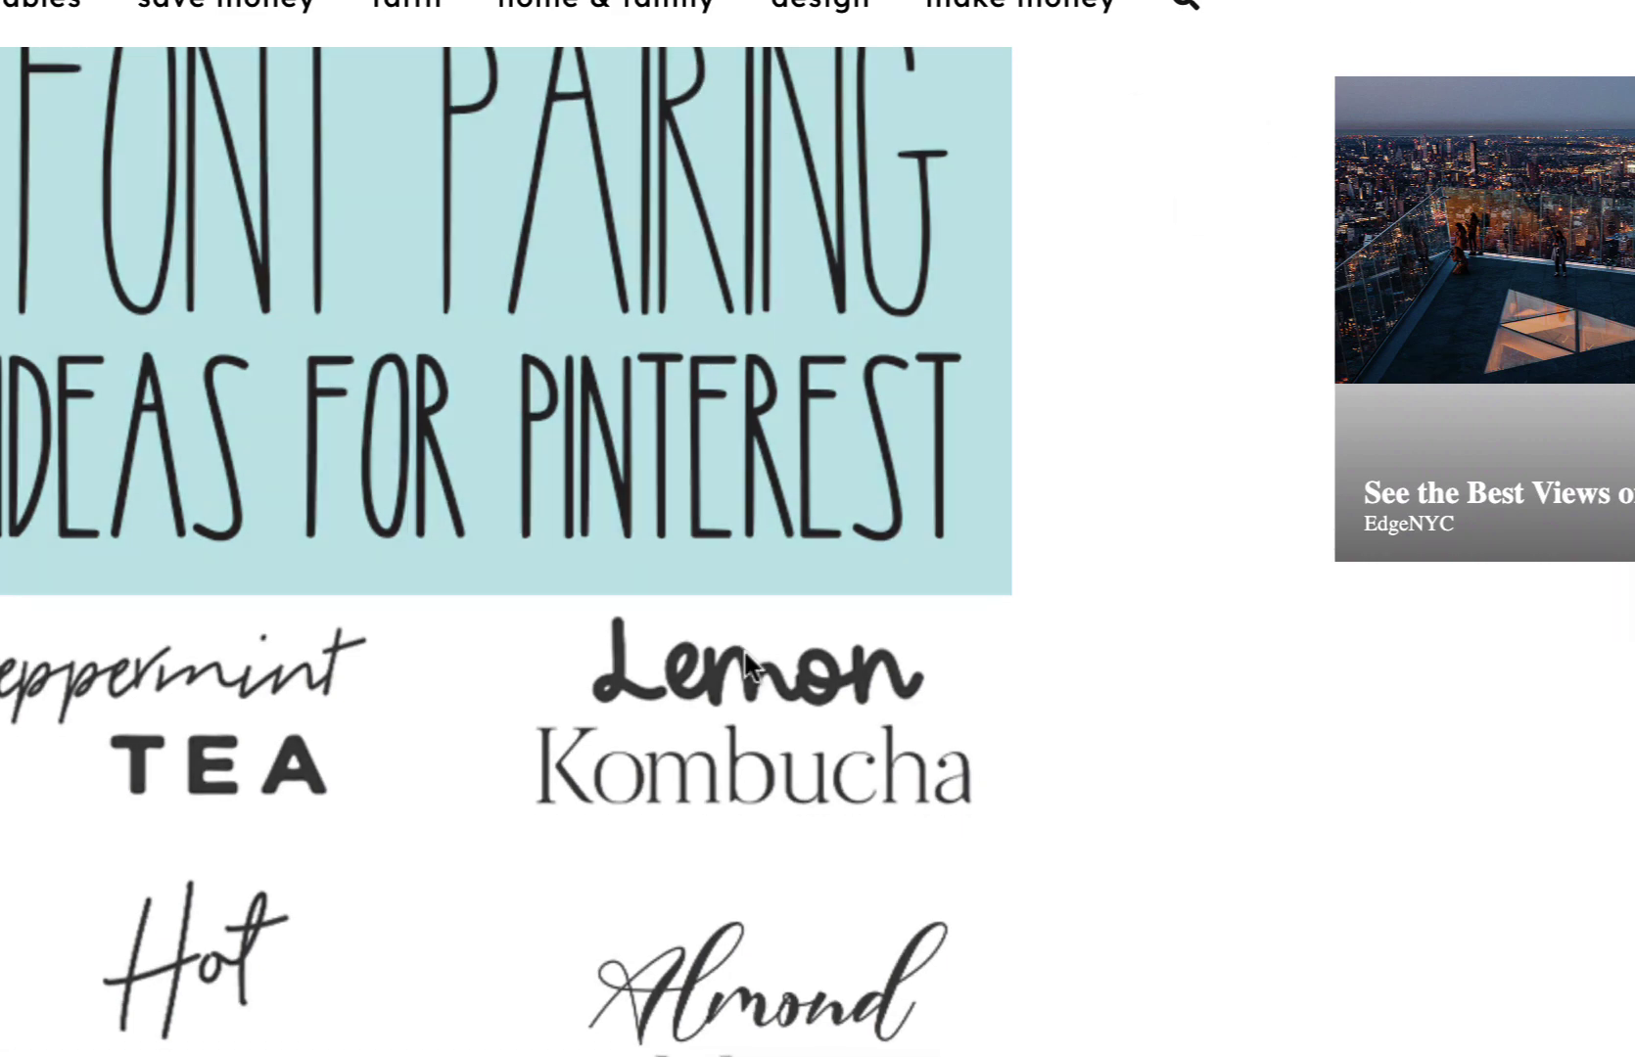
{"action": "scroll", "coordinate": [626, 758], "scroll_direction": "down", "scroll_amount": 7}
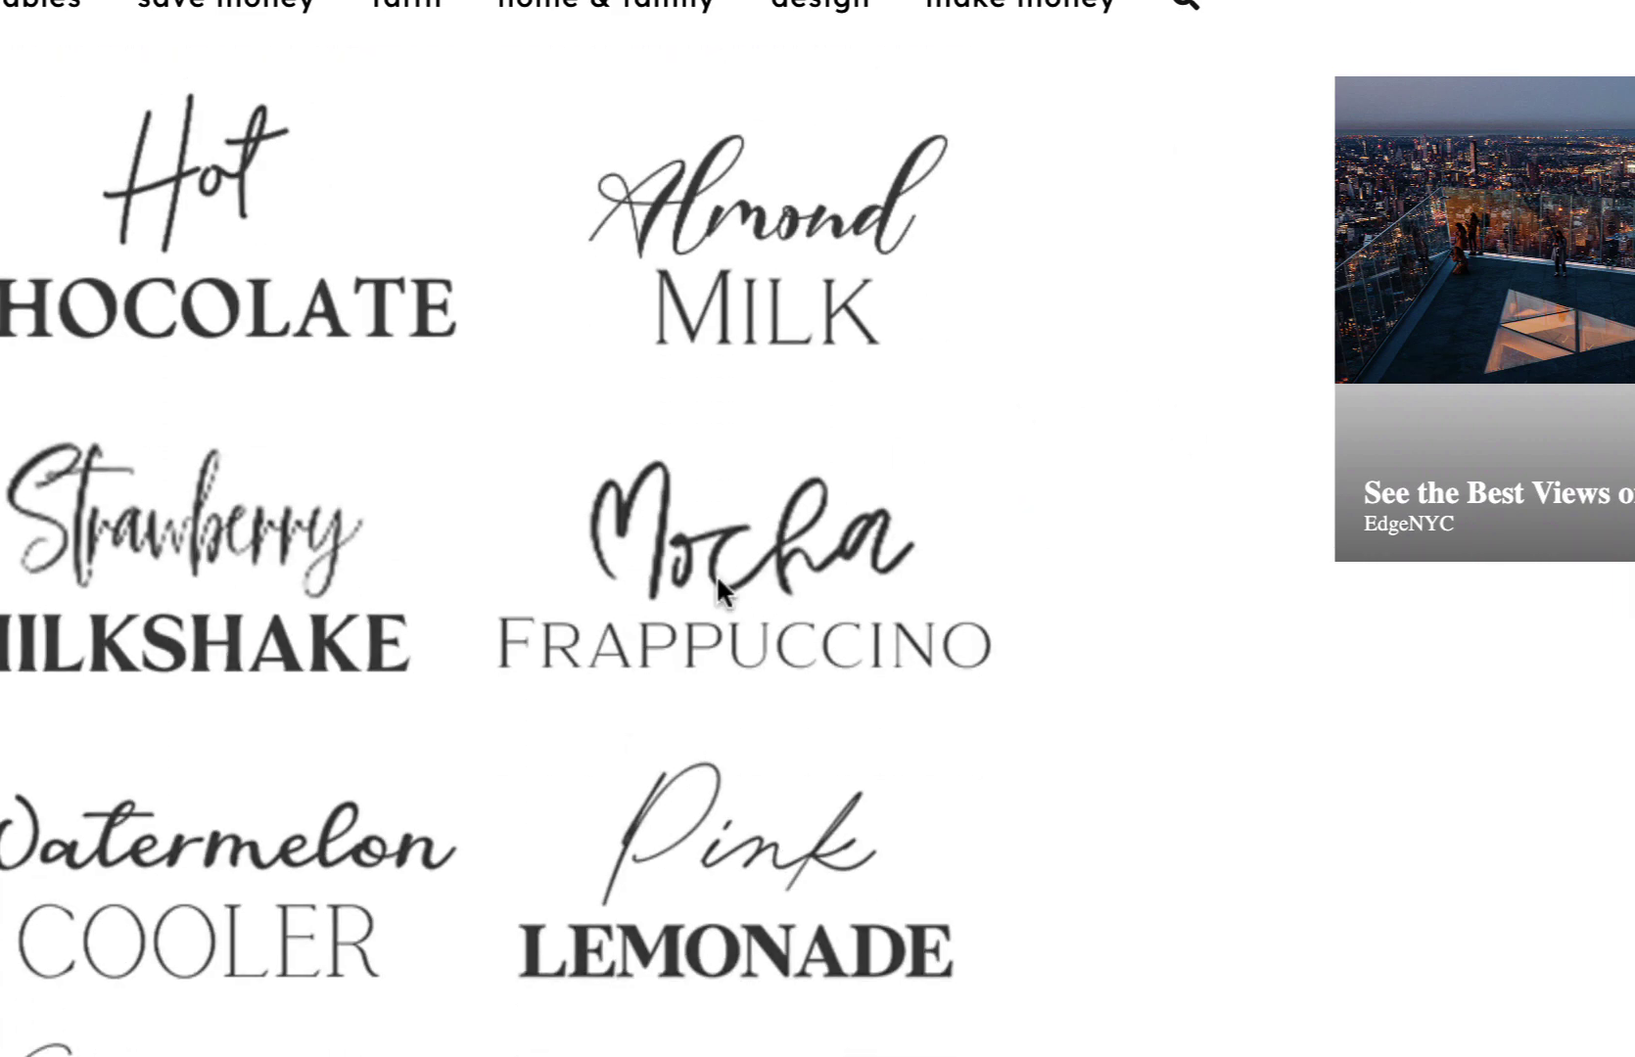
{"action": "scroll", "coordinate": [723, 585], "scroll_direction": "down", "scroll_amount": 1}
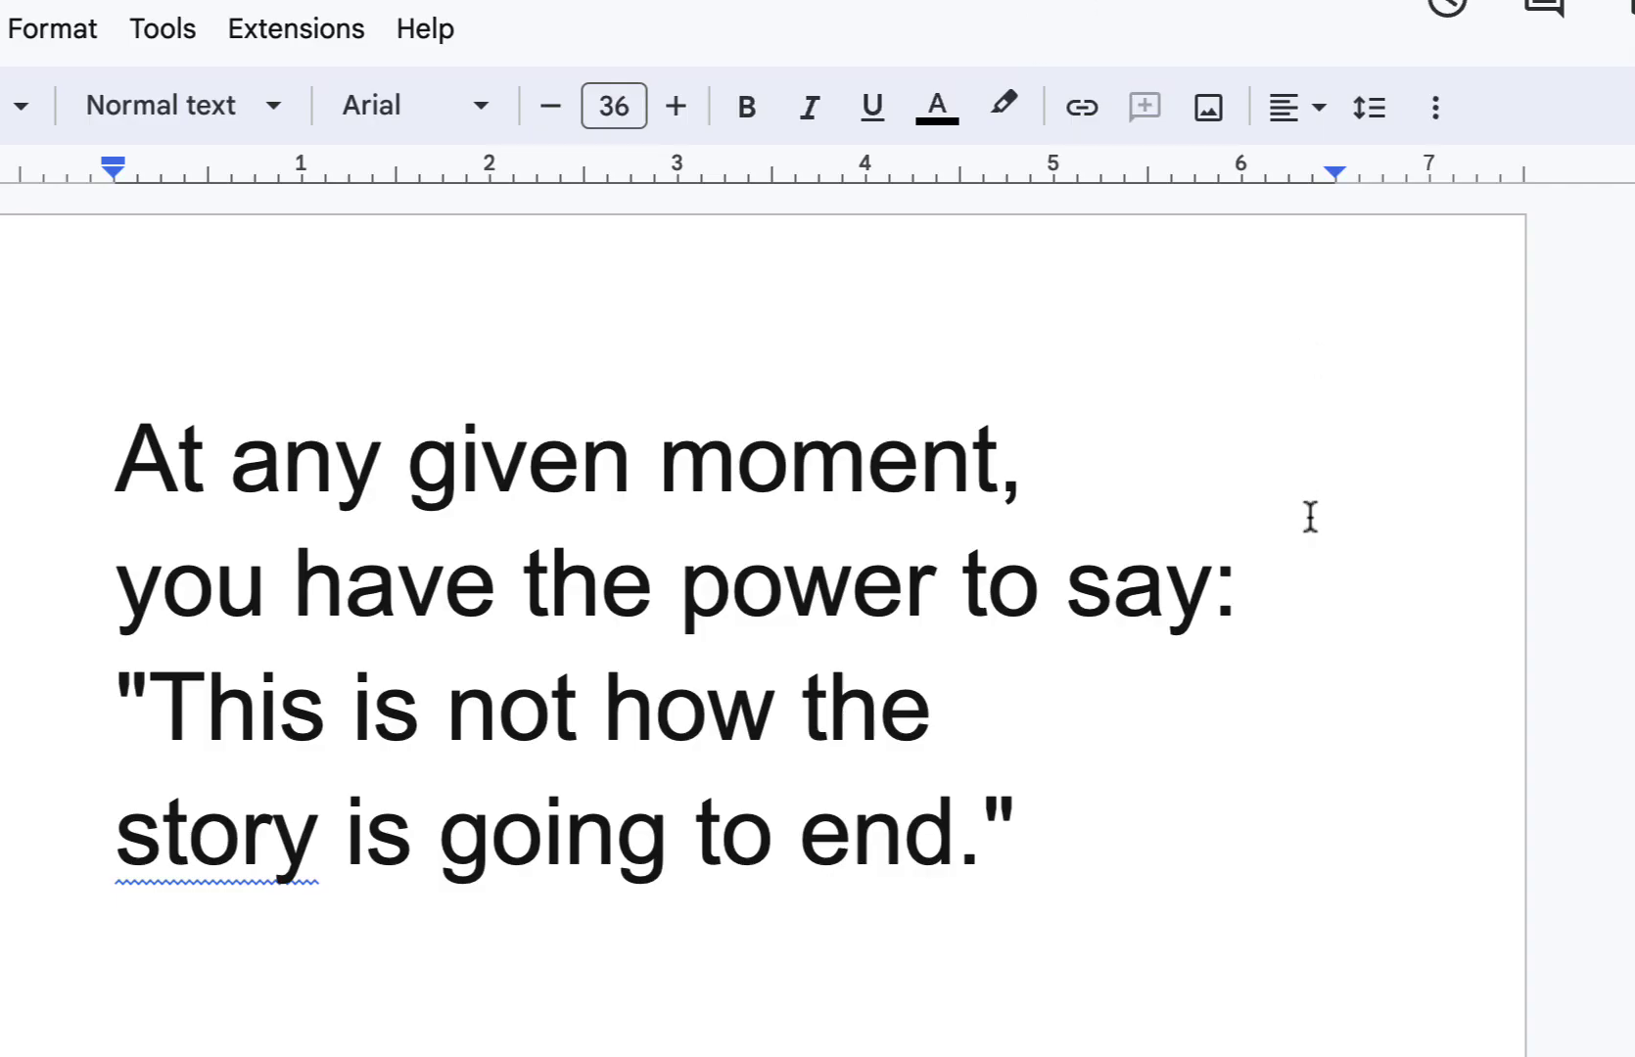
Read through the quotes in the Google Docs document, from "At any given moment" to "If you are not willing to learn"
{"action": "scroll", "coordinate": [1312, 514], "scroll_direction": "down", "scroll_amount": 1}
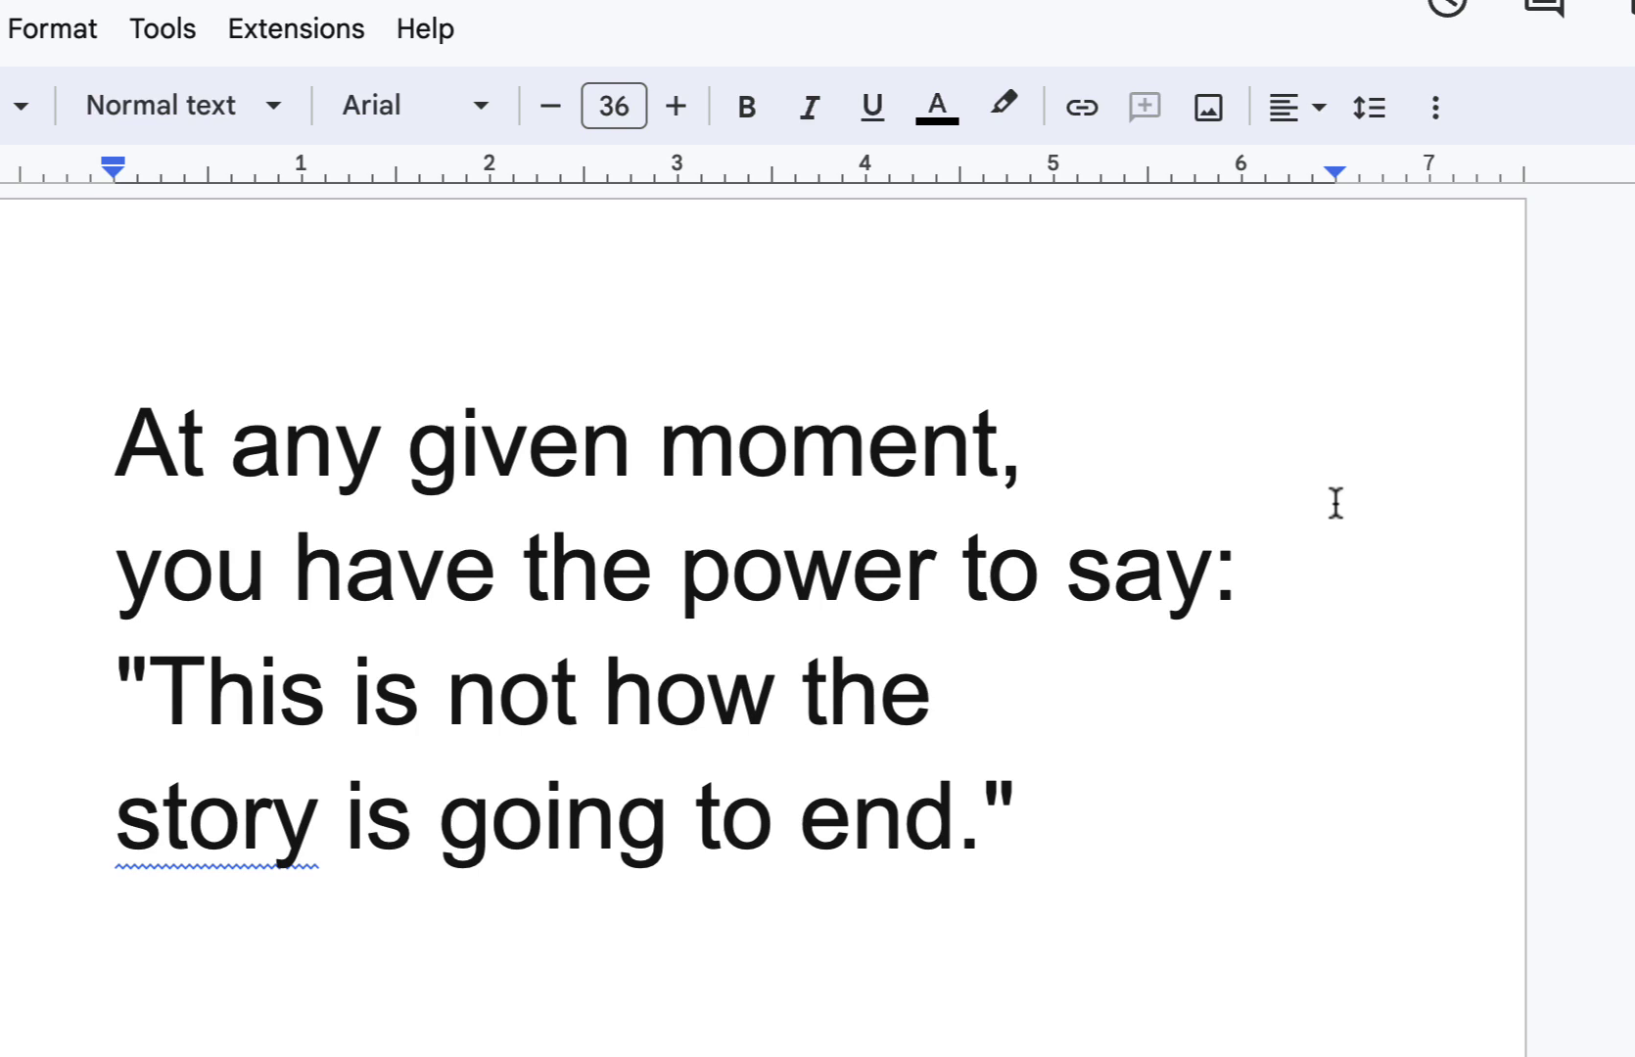
{"action": "scroll", "coordinate": [1322, 522], "scroll_direction": "down", "scroll_amount": 3}
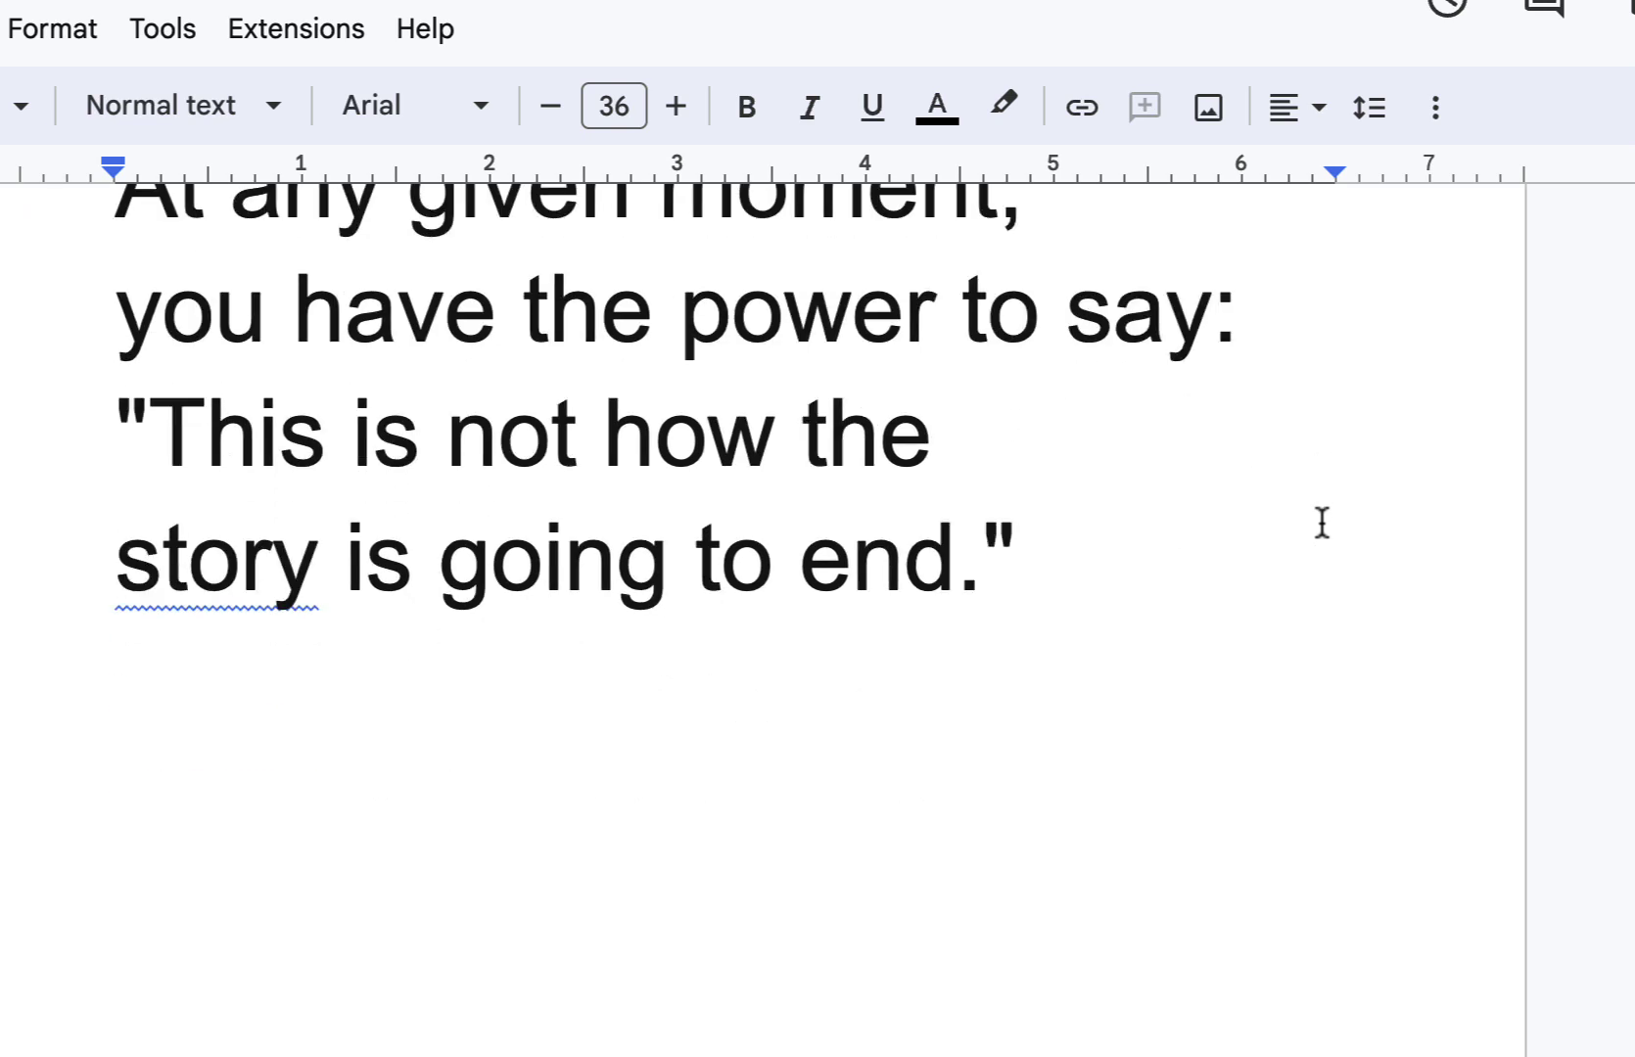
{"action": "scroll", "coordinate": [1322, 522], "scroll_direction": "down", "scroll_amount": 6}
{"action": "scroll", "coordinate": [1322, 522], "scroll_direction": "down", "scroll_amount": 1}
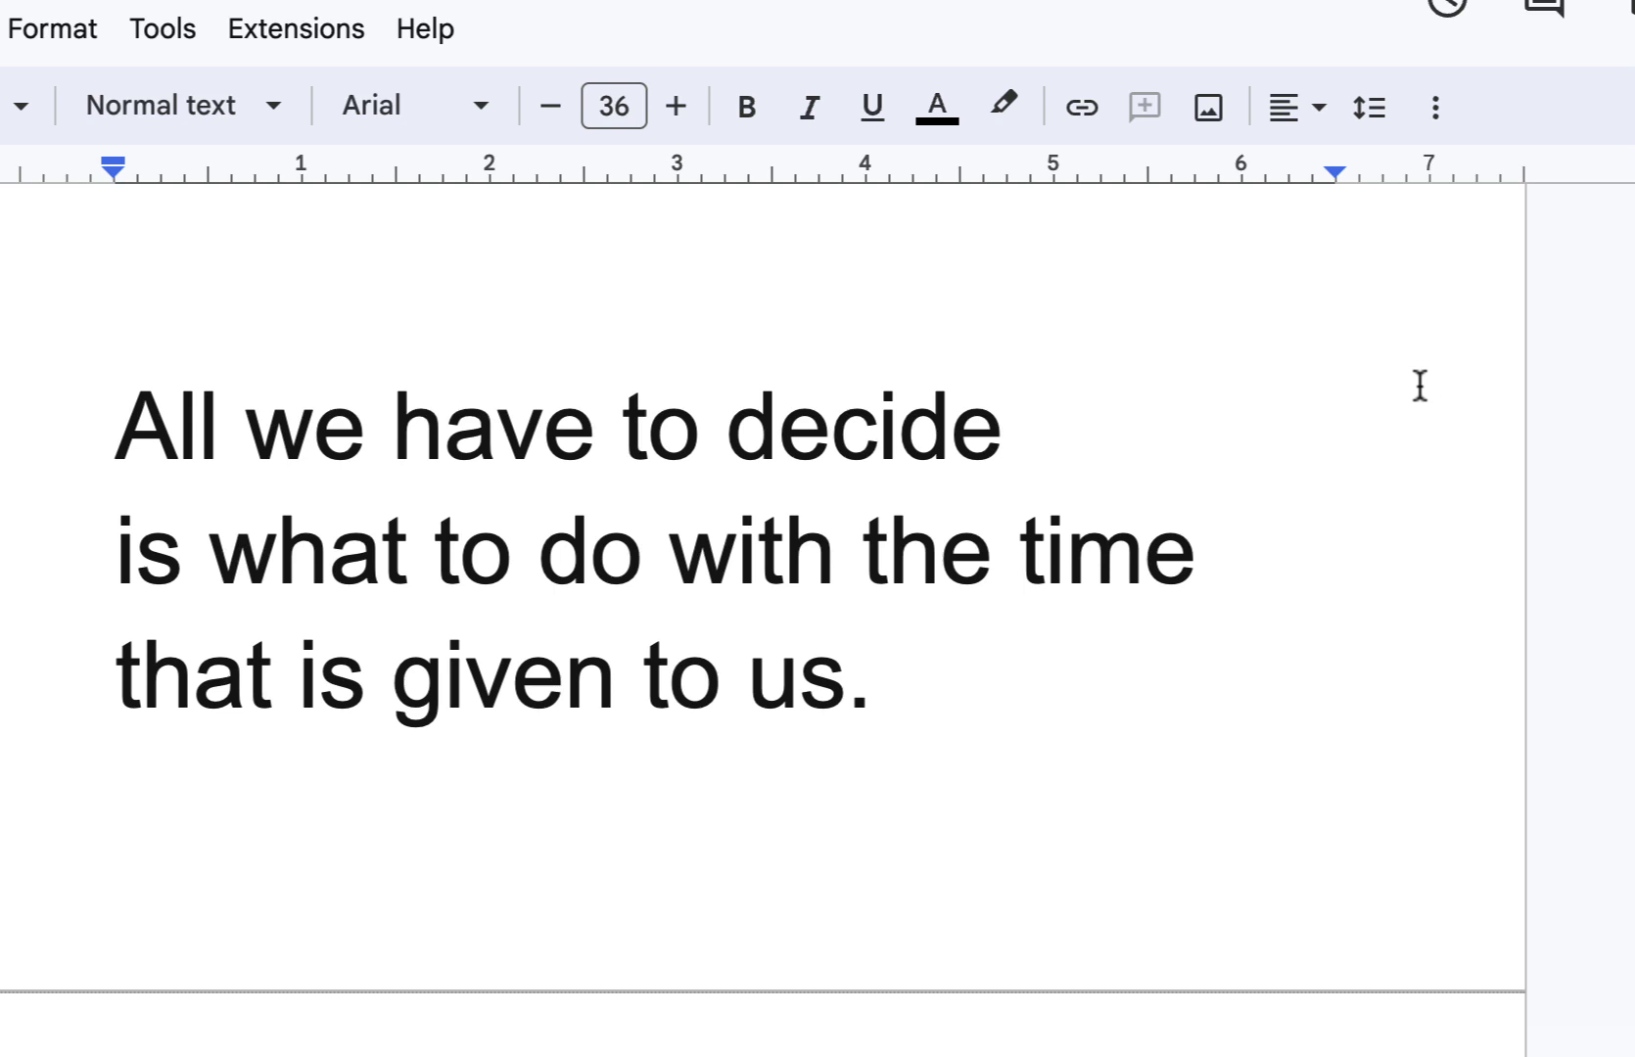
{"action": "scroll", "coordinate": [1364, 484], "scroll_direction": "down", "scroll_amount": 9}
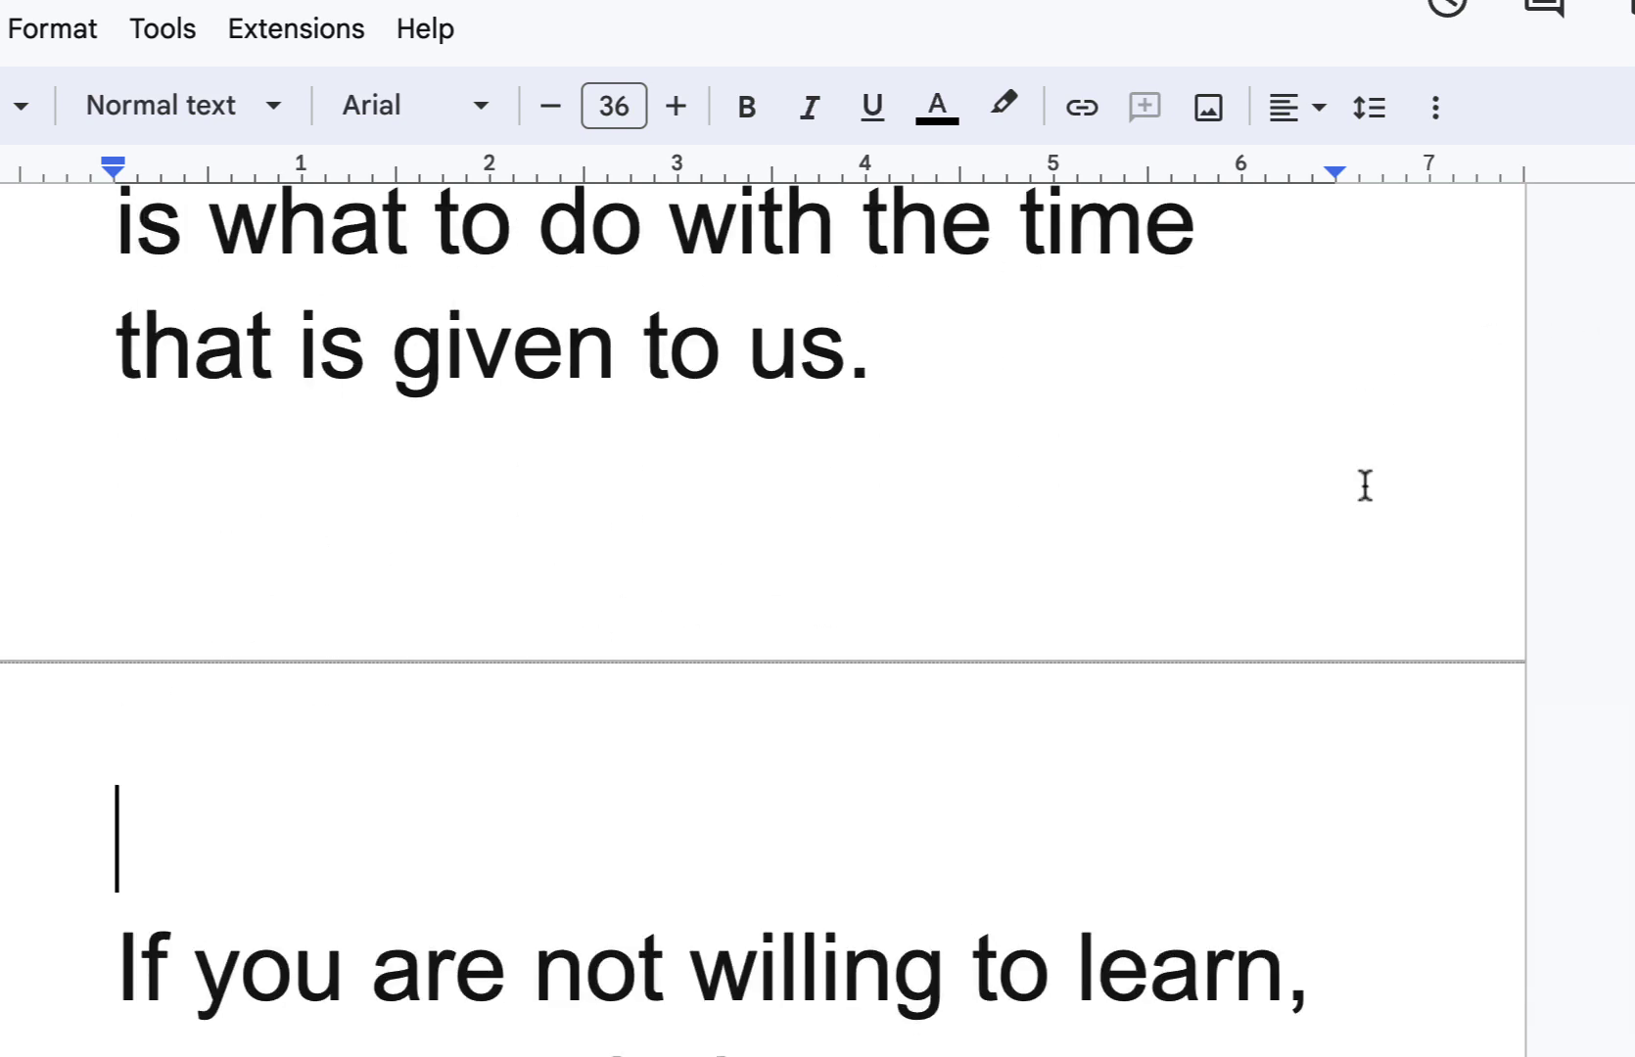
{"action": "scroll", "coordinate": [1363, 484], "scroll_direction": "down", "scroll_amount": 1}
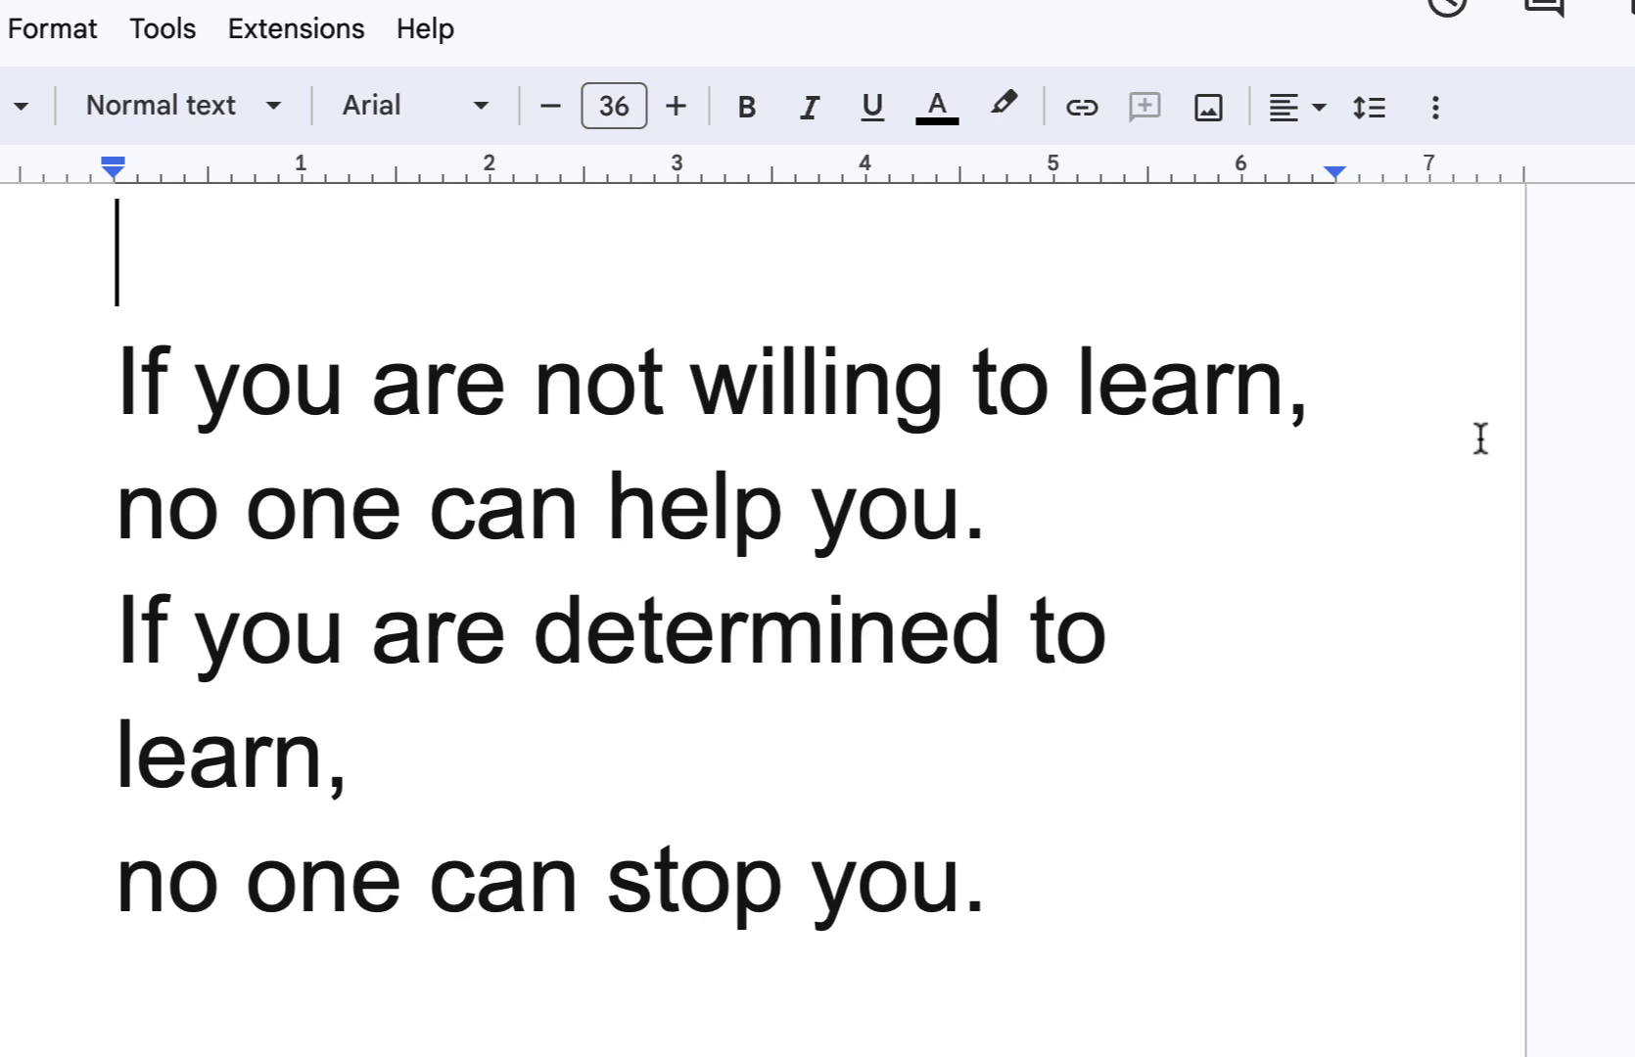
{"action": "double_click", "coordinate": [434, 632]}
{"action": "key", "text": "ctrl+i"}
{"action": "left_click", "coordinate": [1249, 649]}
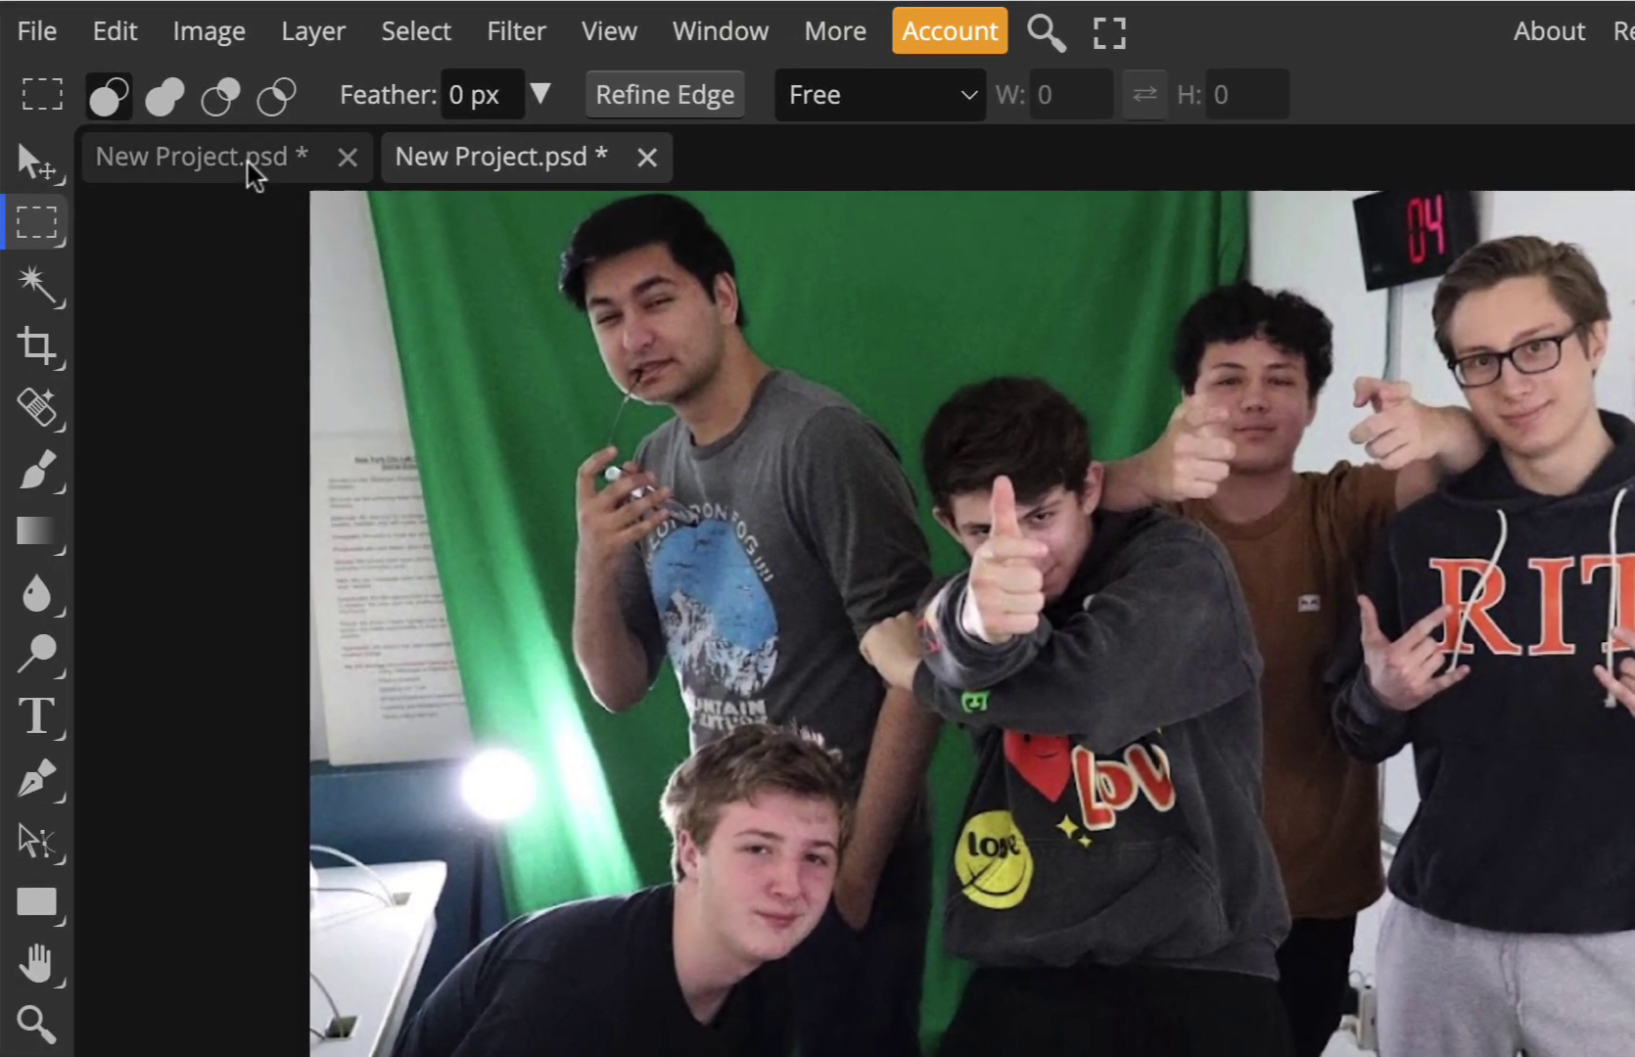
View the quote typography project in Photopea and return to the group photo project
{"action": "left_click", "coordinate": [246, 165]}
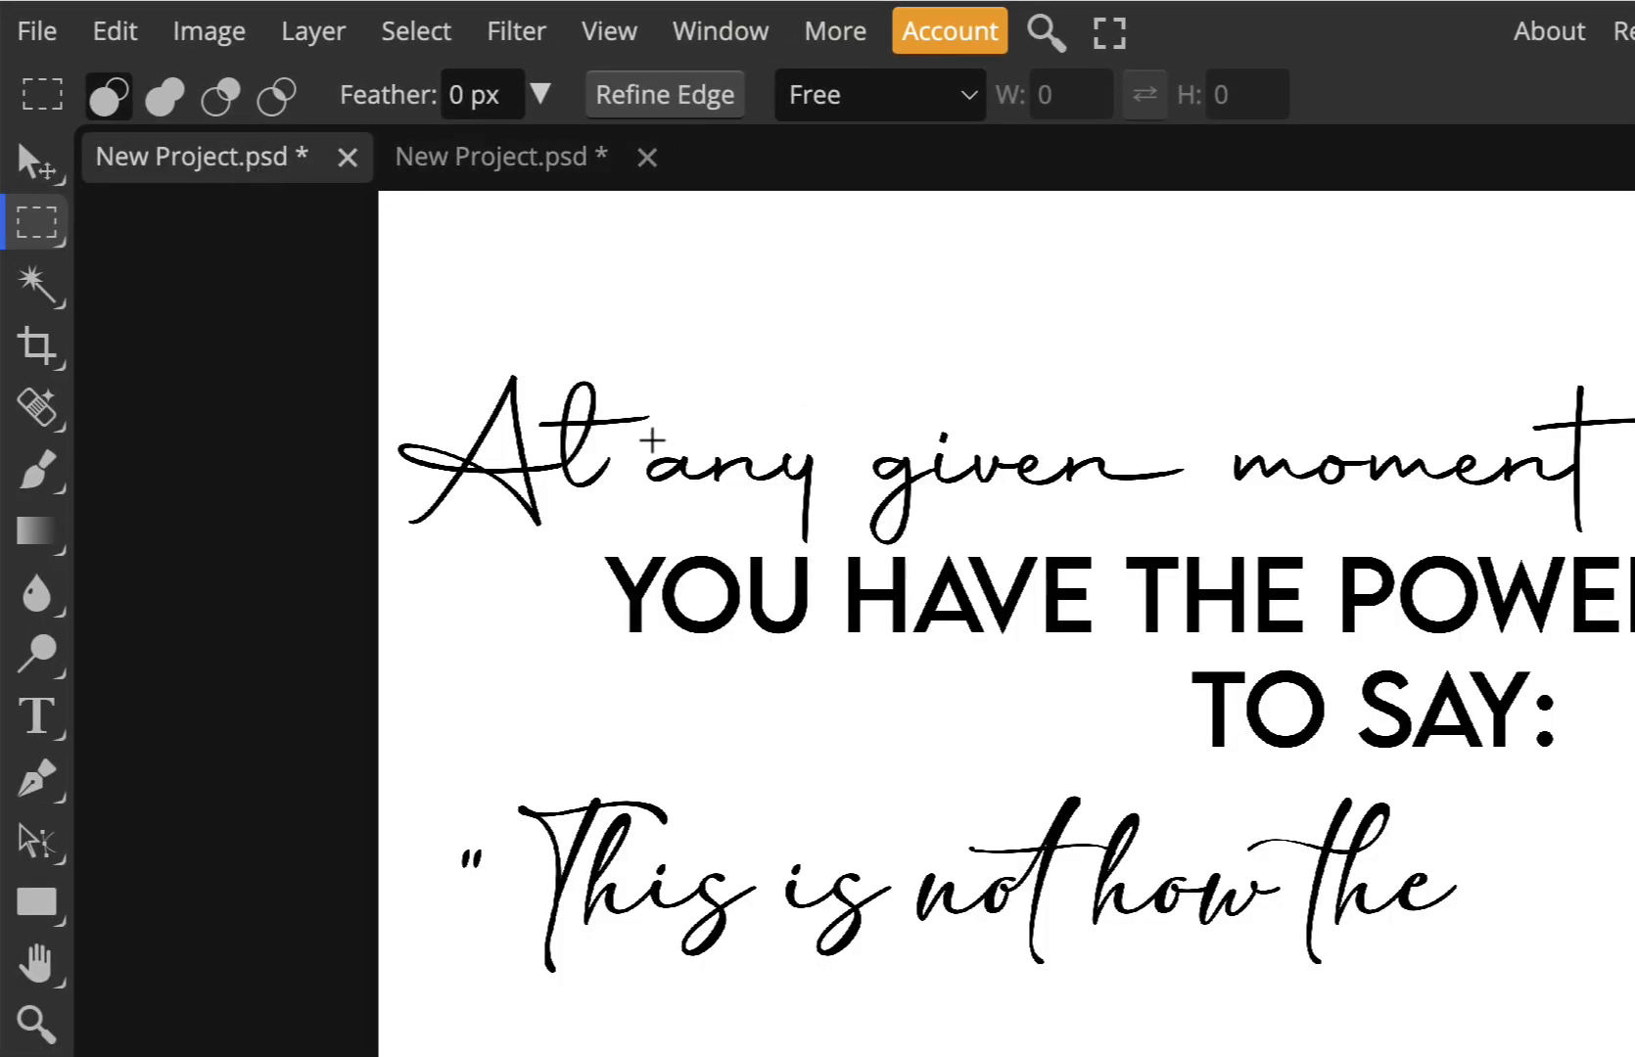
{"action": "left_click", "coordinate": [504, 169]}
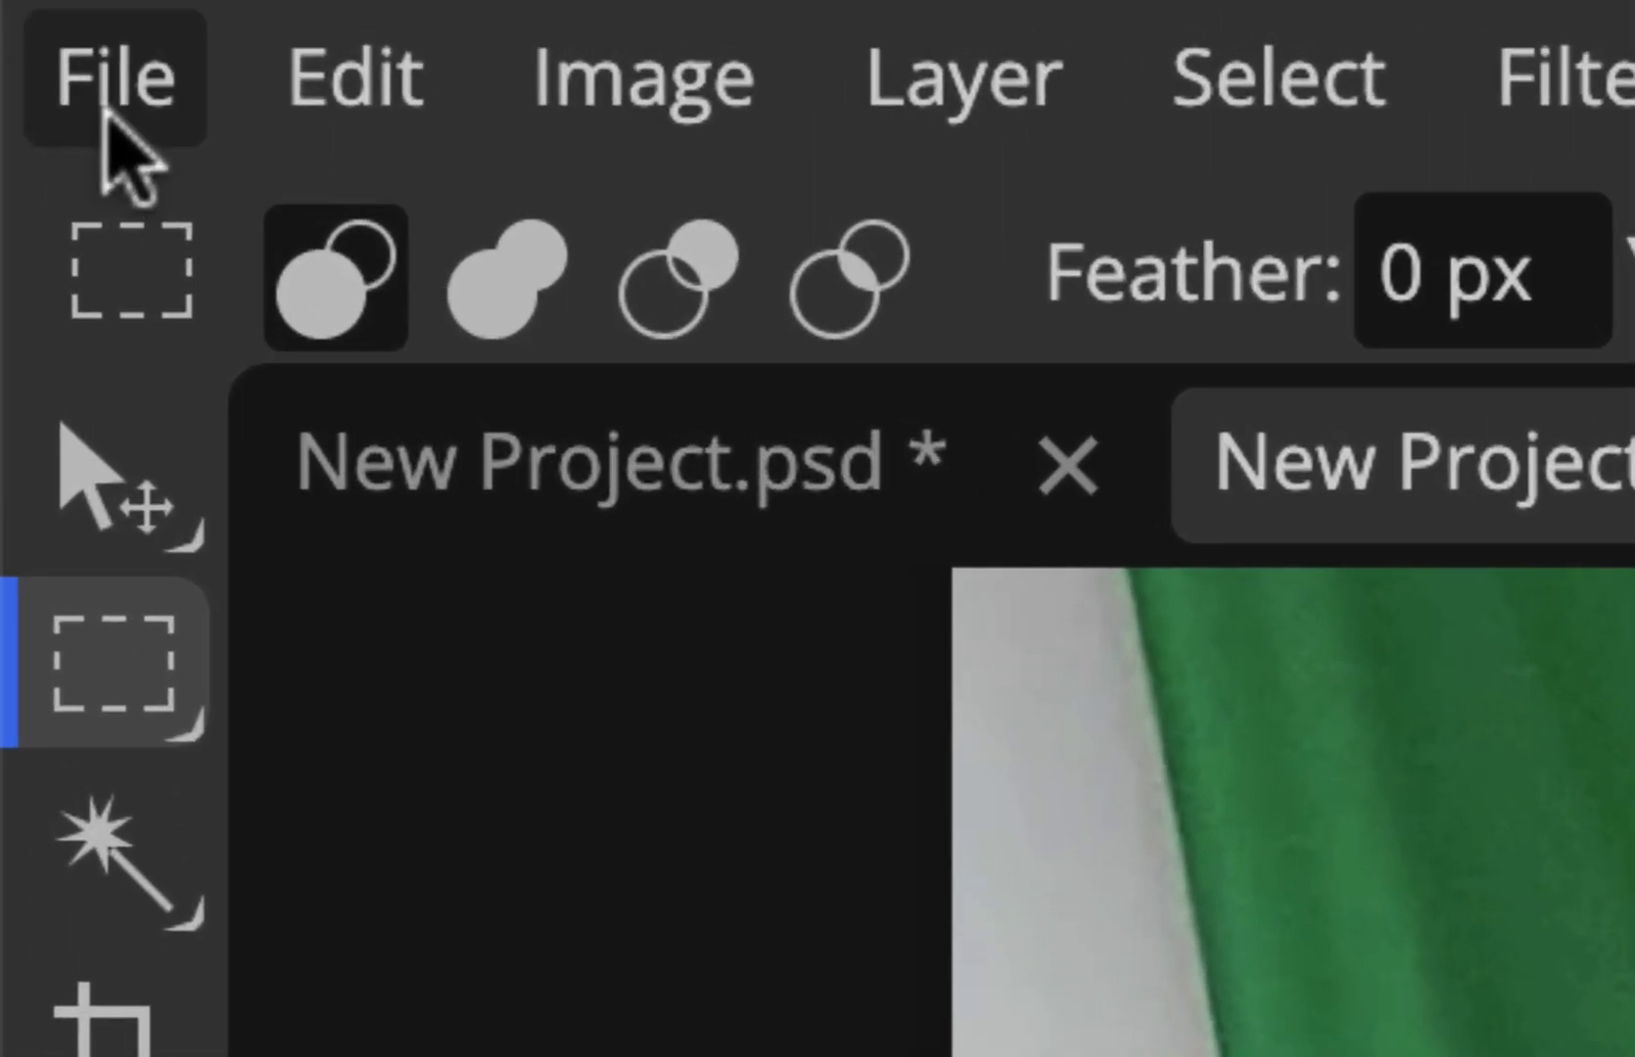
Create a new Letter-size print project in landscape orientation, 279 by 216 mm at 300 pixels per inch, with a white background
{"action": "left_click", "coordinate": [35, 38]}
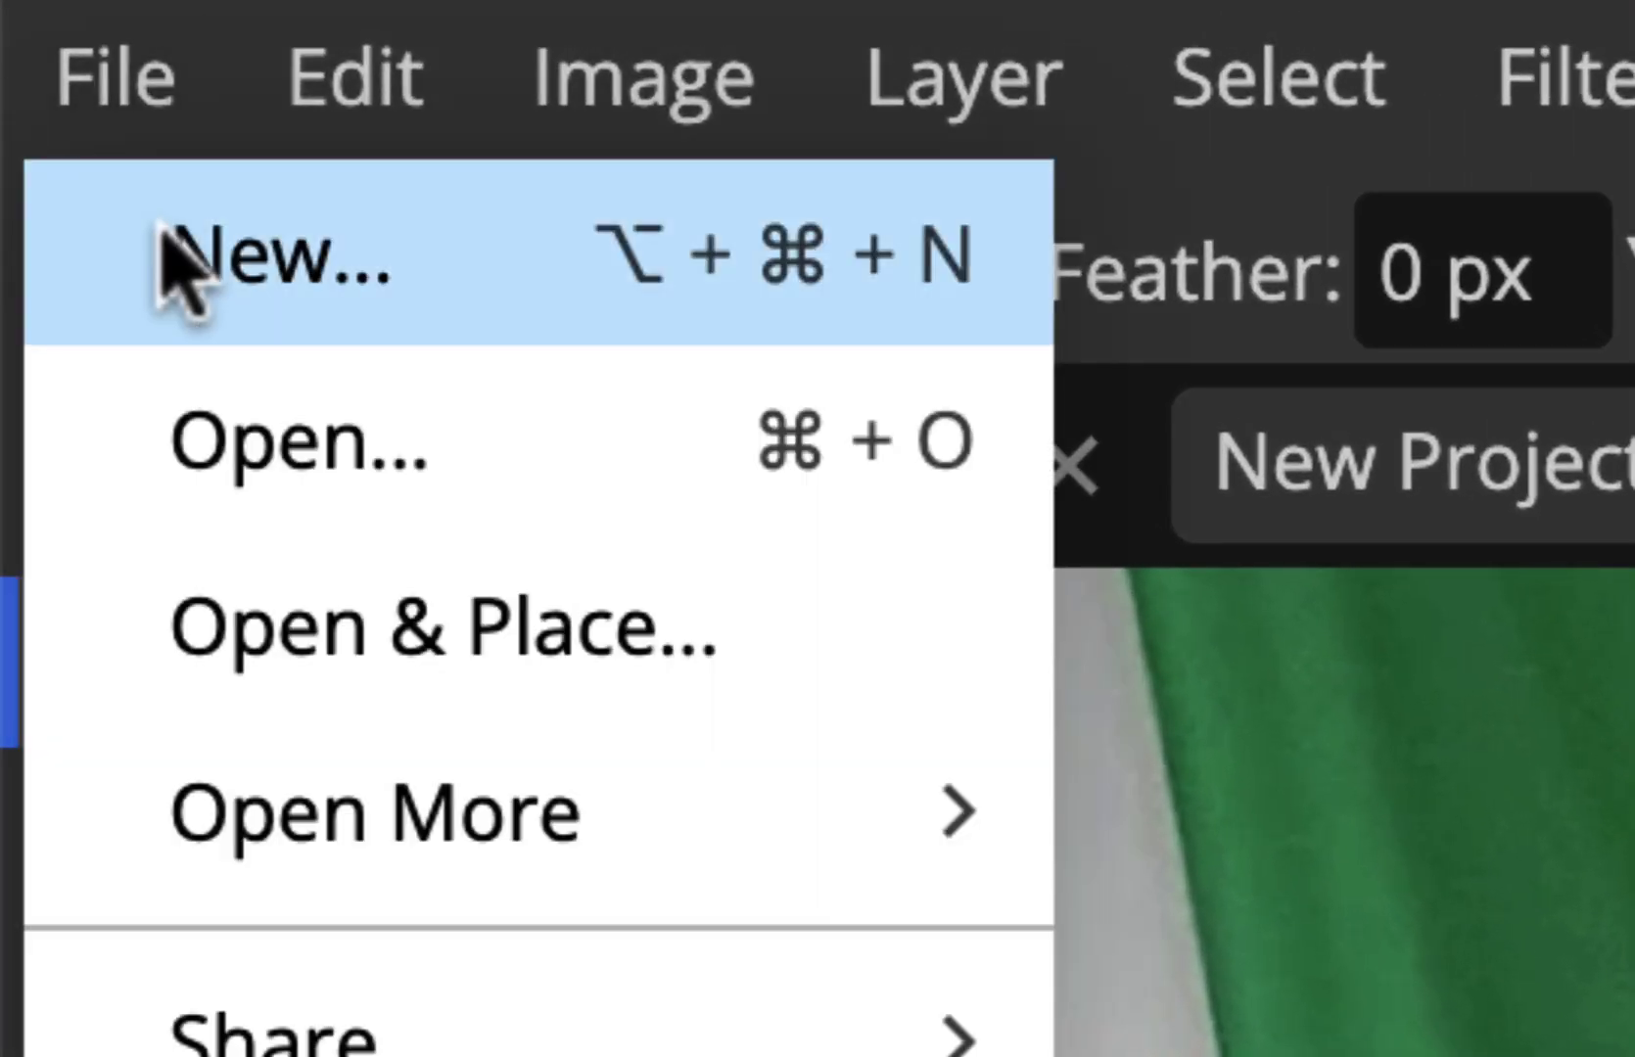
{"action": "left_click", "coordinate": [178, 265]}
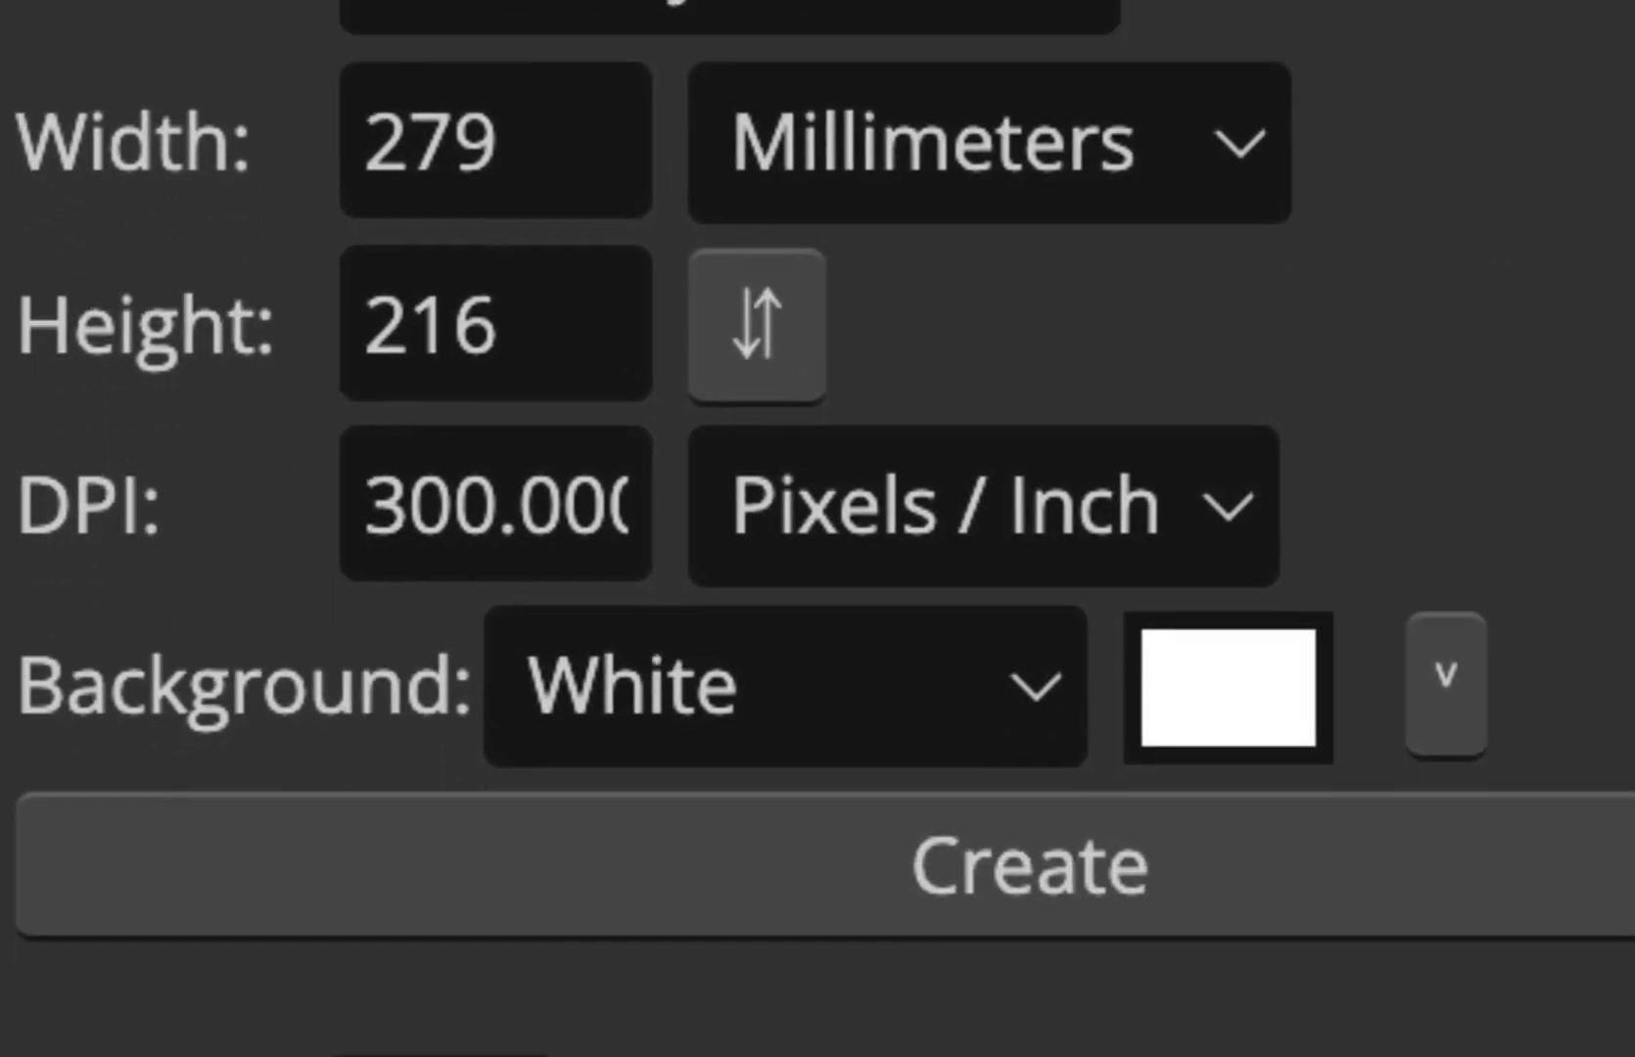
{"action": "scroll", "coordinate": [817, 861], "scroll_direction": "down", "scroll_amount": 2}
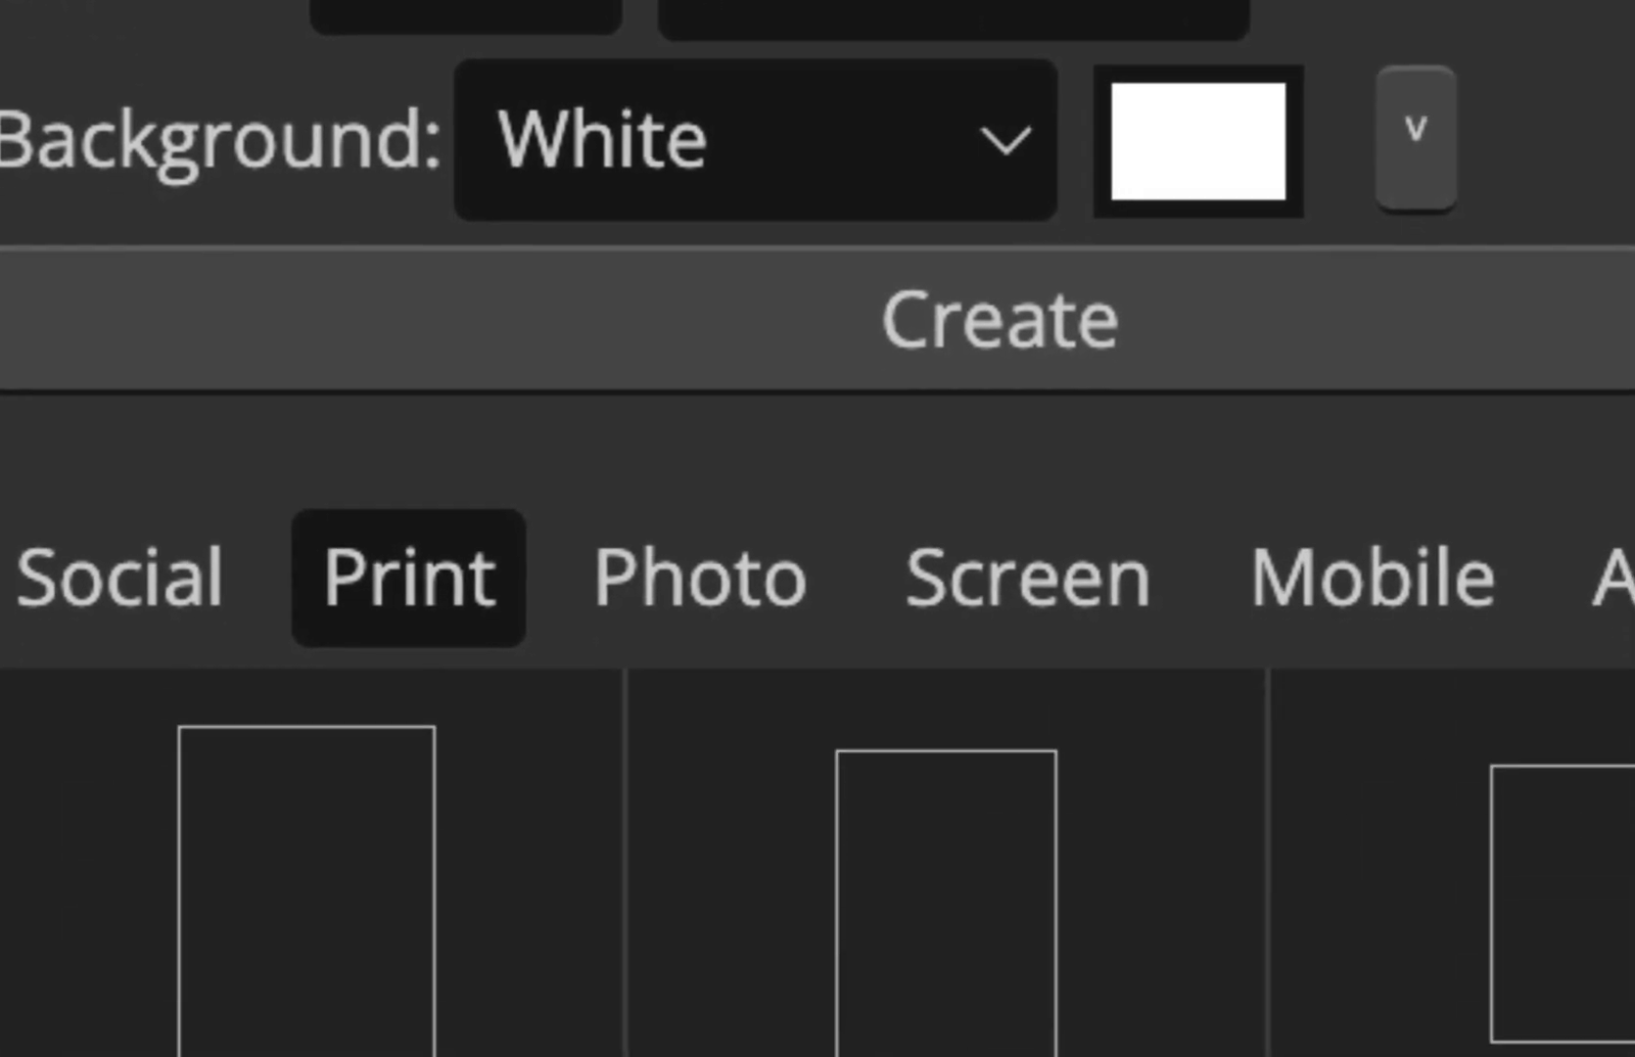
{"action": "scroll", "coordinate": [818, 862], "scroll_direction": "up", "scroll_amount": 2}
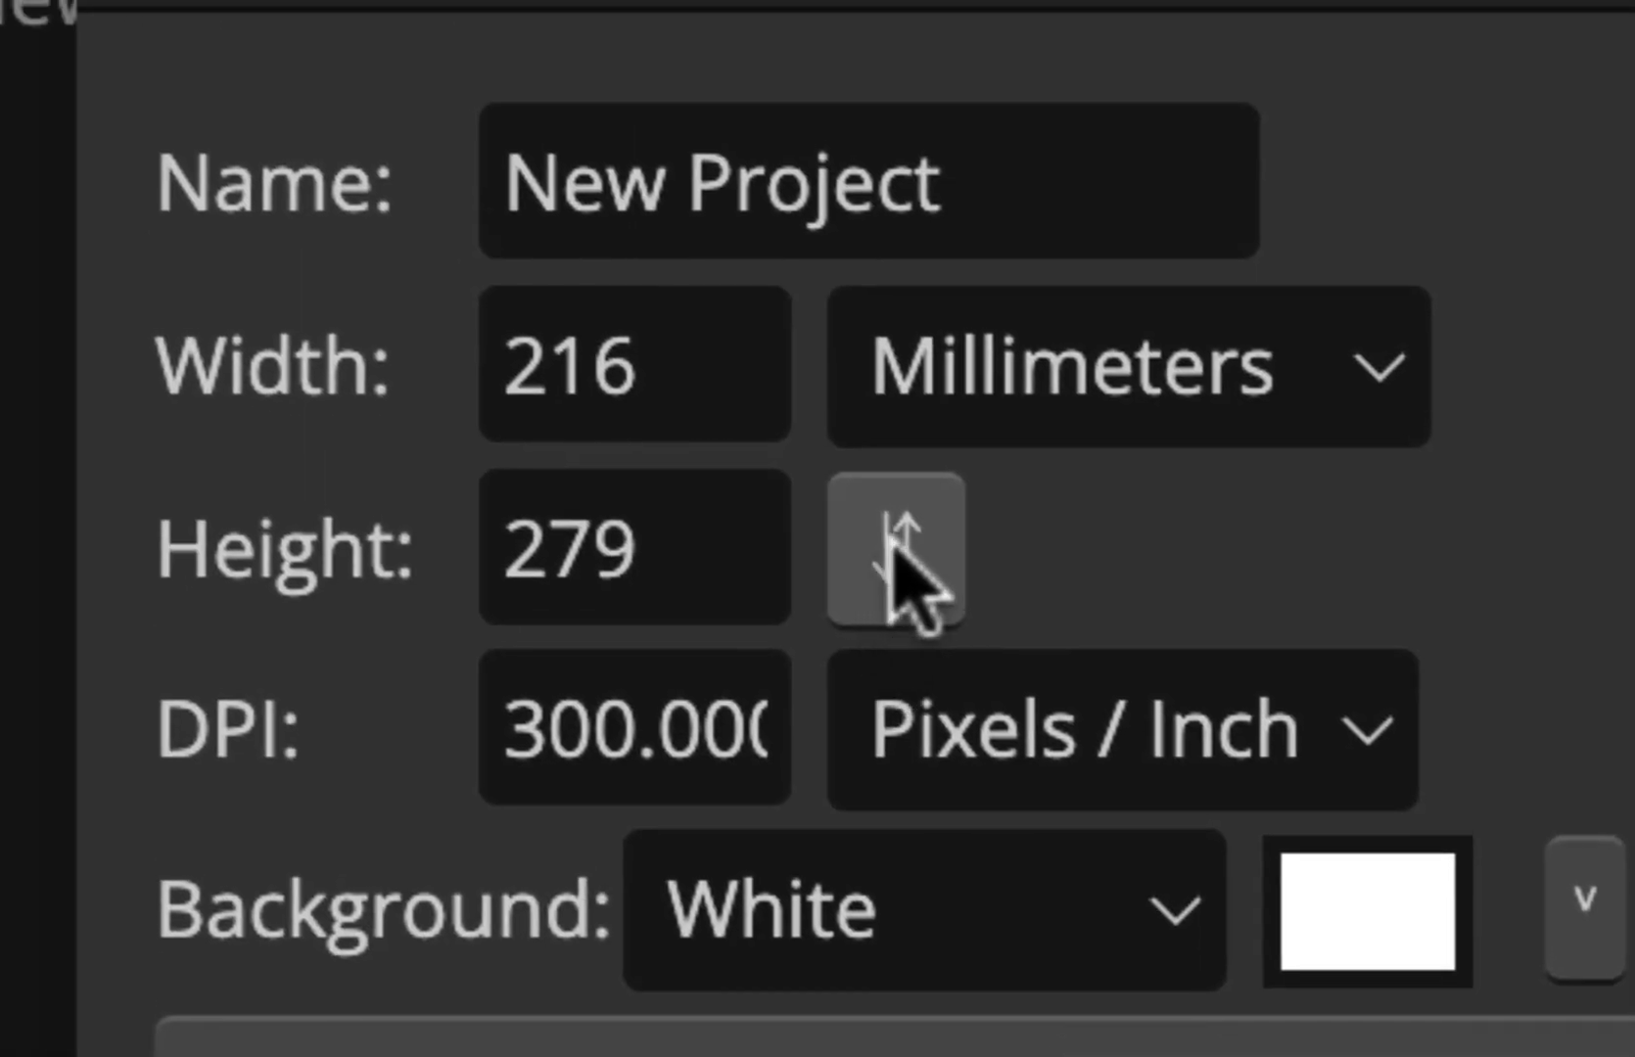
{"action": "left_click", "coordinate": [906, 578]}
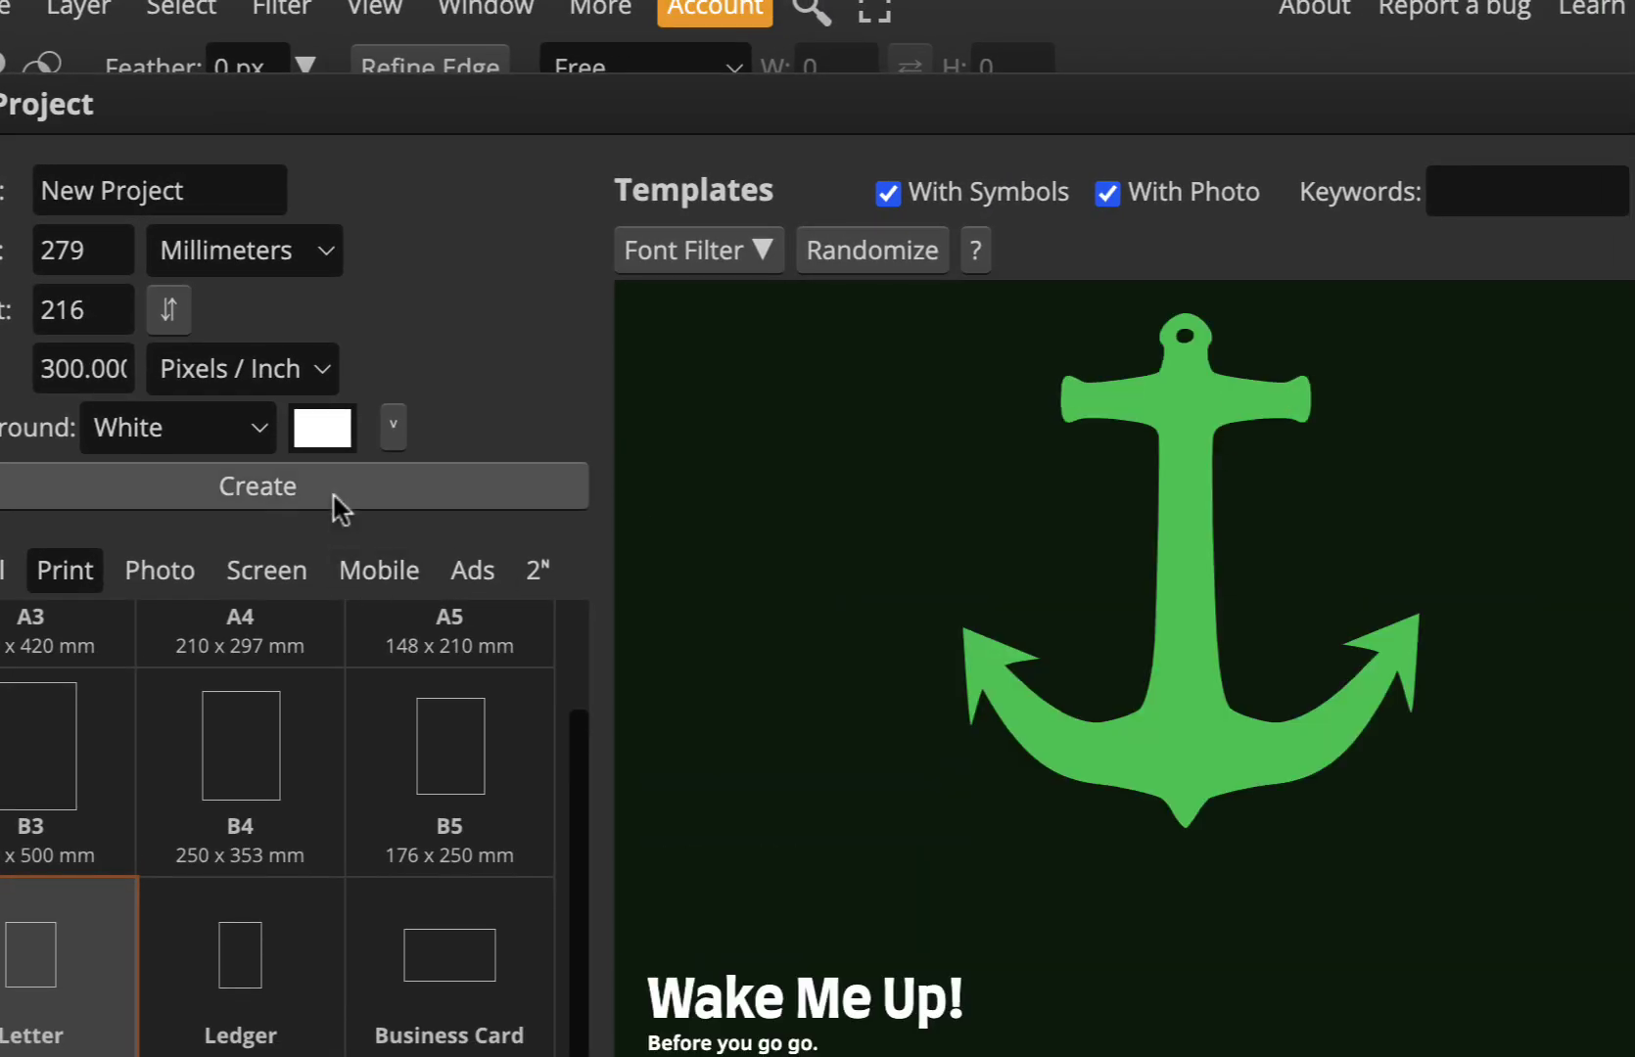
{"action": "left_click", "coordinate": [334, 496]}
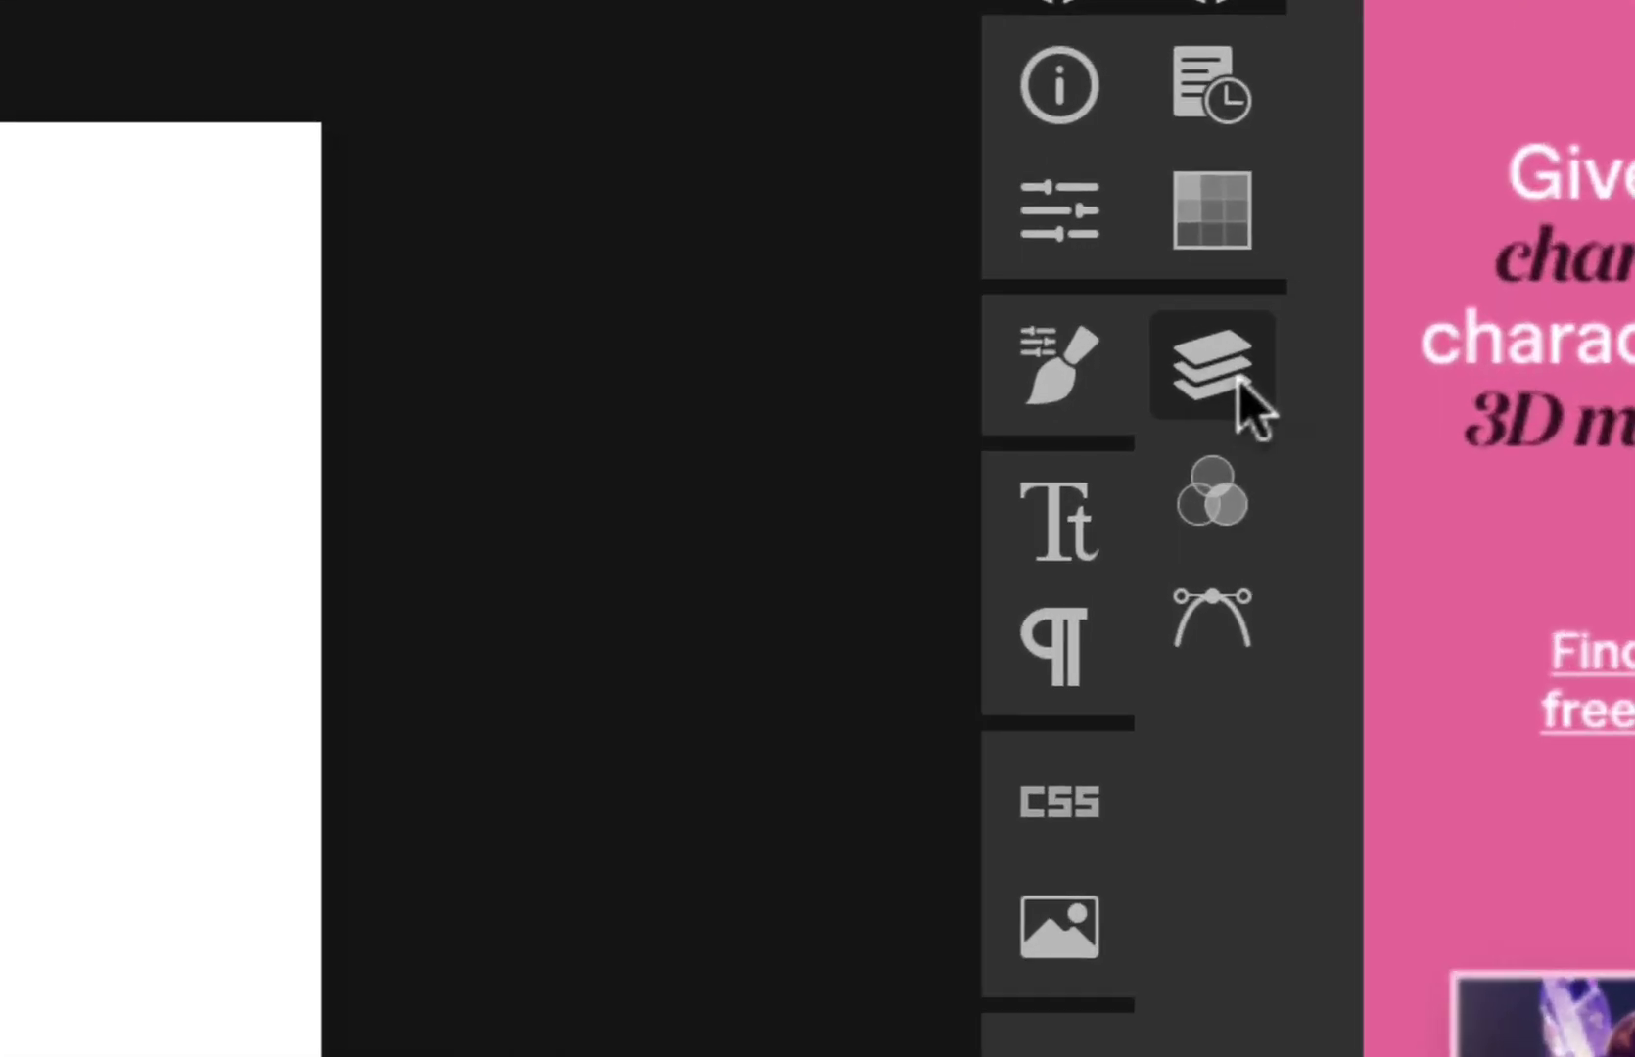
Add a new layer above the background and draw a freehand black looping brush stroke on it
{"action": "left_click", "coordinate": [1241, 400]}
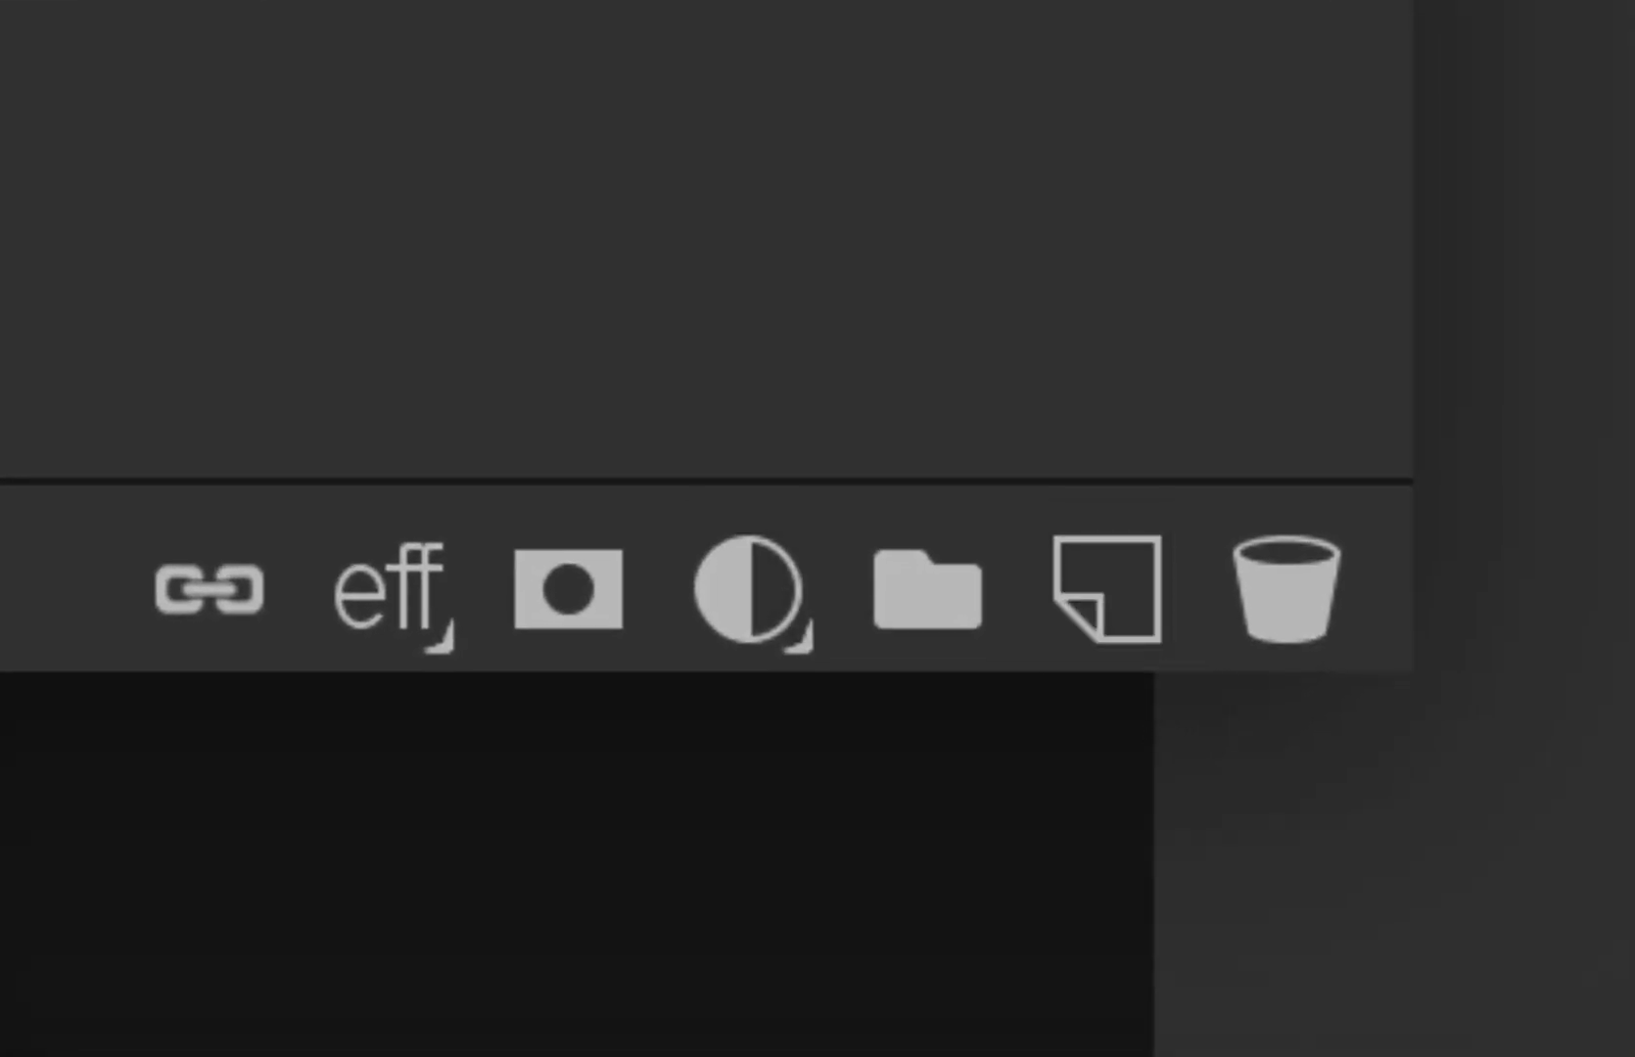
{"action": "left_click", "coordinate": [1107, 588]}
{"action": "mouse_move", "coordinate": [529, 283]}
{"action": "left_mouse_down"}
{"action": "mouse_move", "coordinate": [513, 552]}
{"action": "mouse_move", "coordinate": [700, 448]}
{"action": "mouse_move", "coordinate": [445, 646]}
{"action": "mouse_move", "coordinate": [222, 341]}
{"action": "left_mouse_up"}
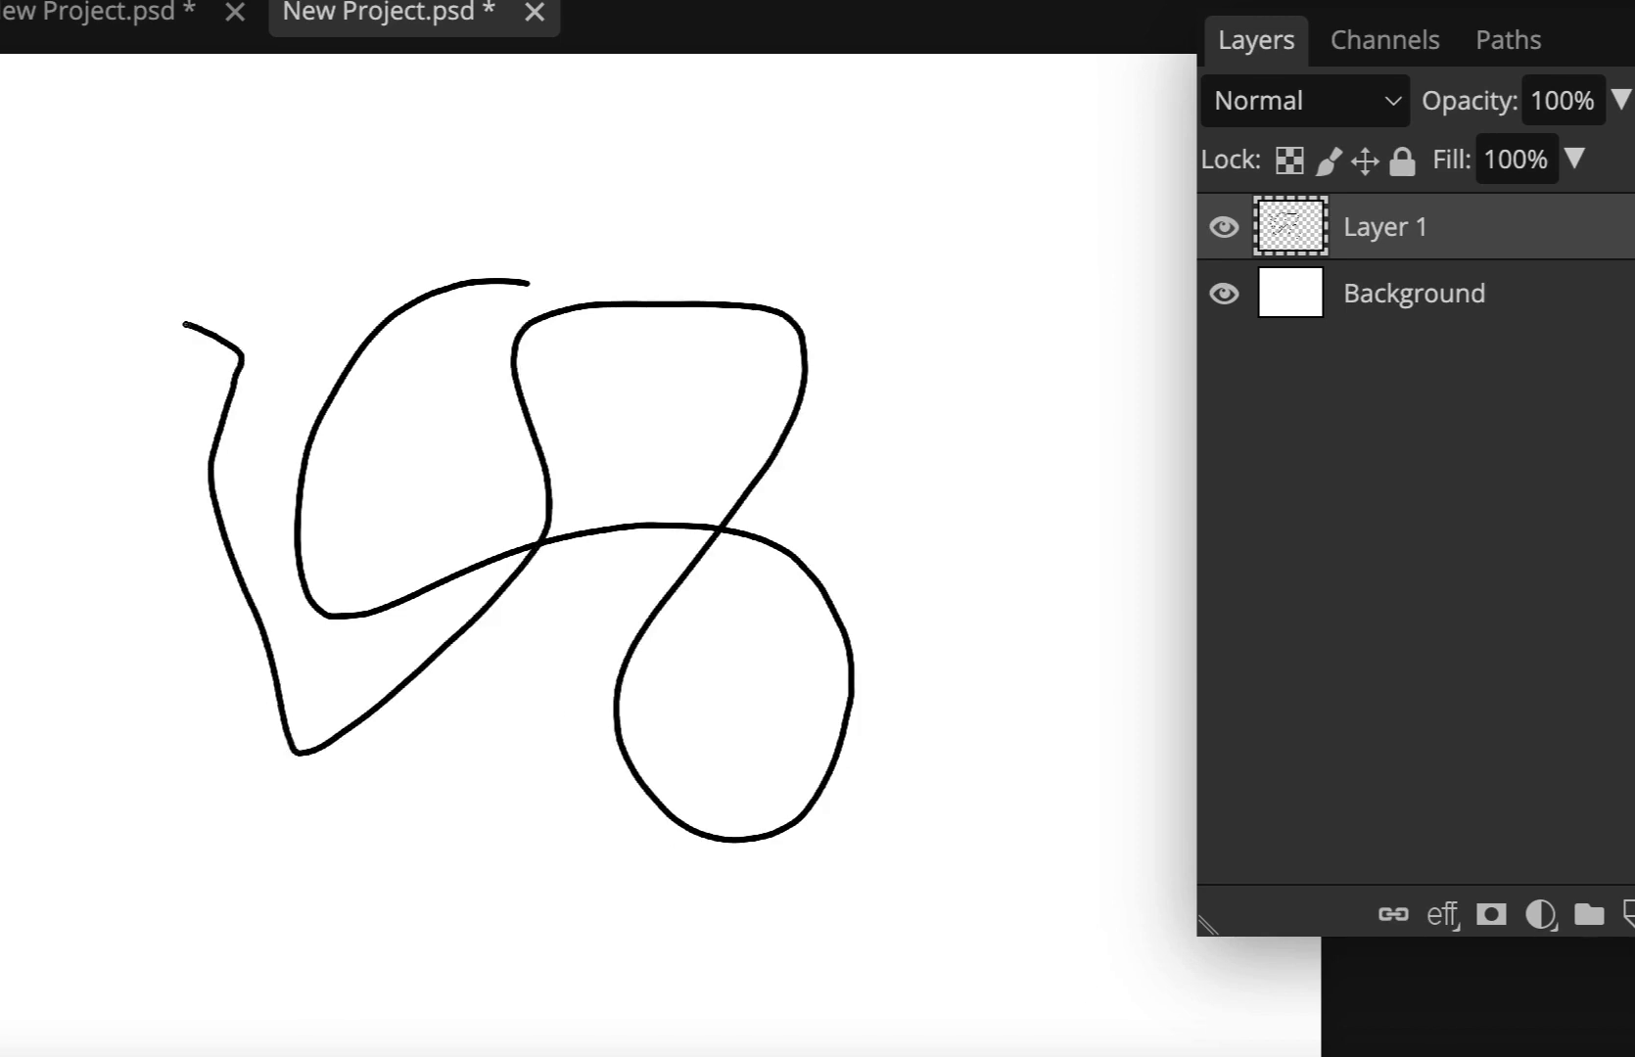
Enlarge the brush stroke on Layer 1 with Free Transform, rotate it about a quarter turn and apply the transformation
{"action": "key", "text": "ctrl+alt+t"}
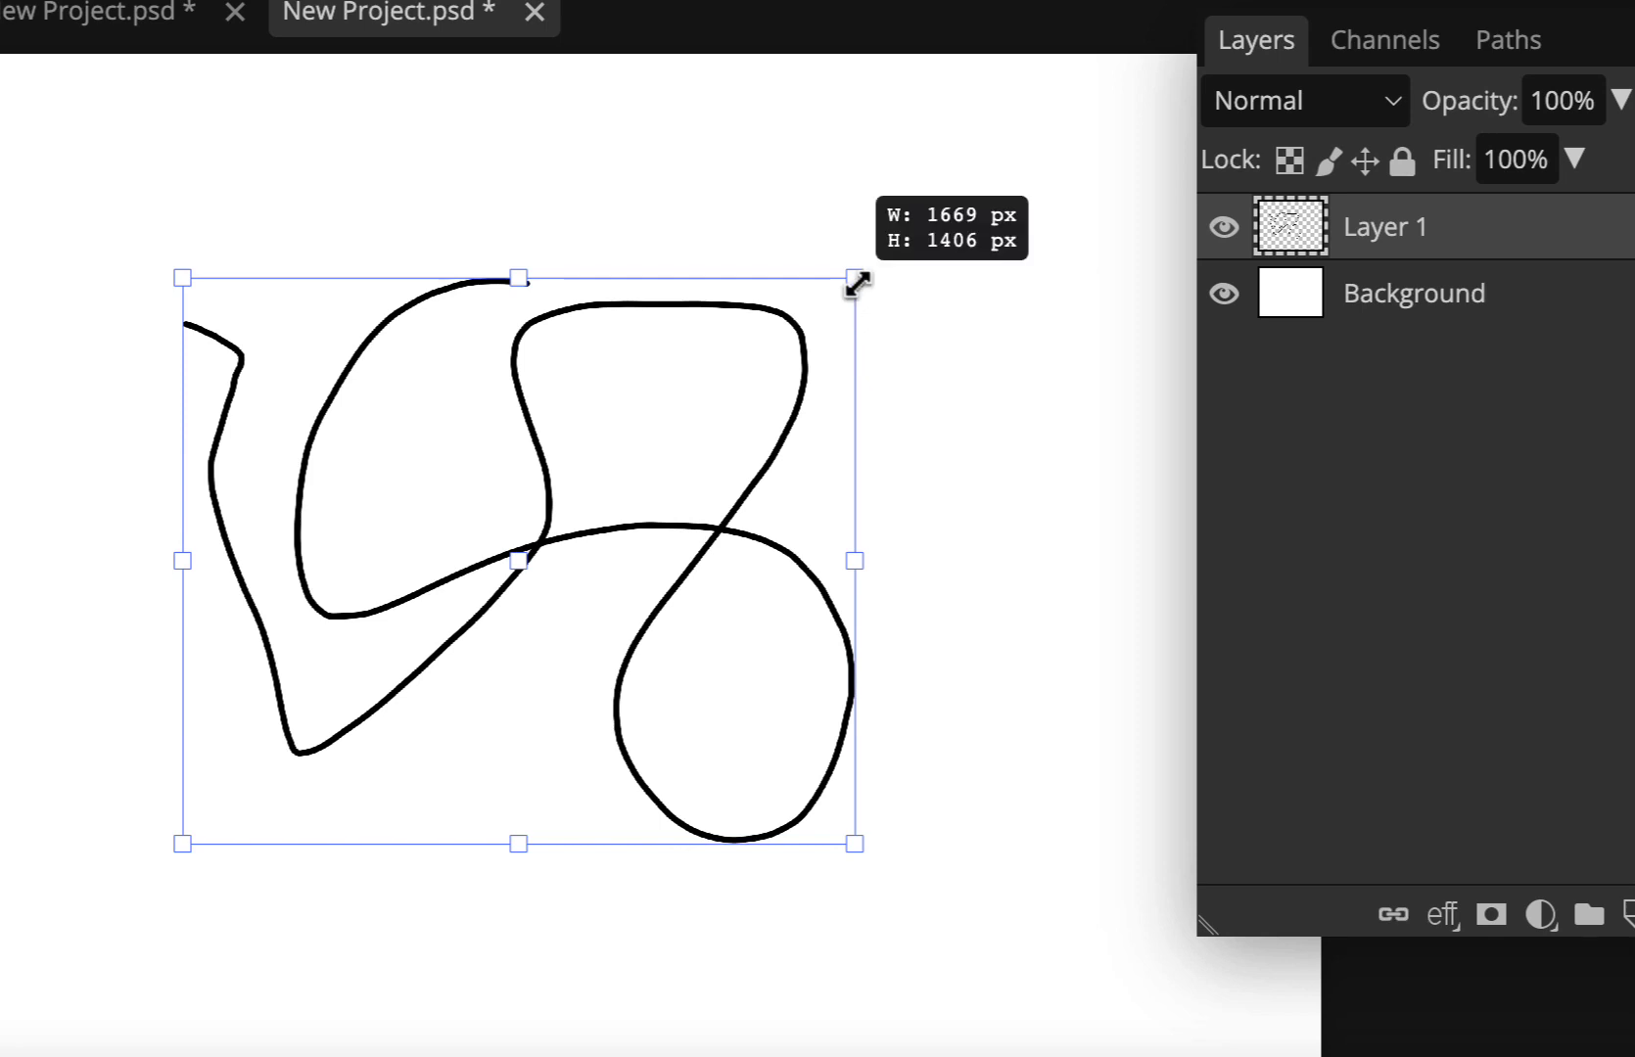
{"action": "left_click_drag", "start_coordinate": [857, 283], "coordinate": [1201, 112]}
{"action": "scroll", "coordinate": [923, 463], "scroll_direction": "up", "scroll_amount": 4}
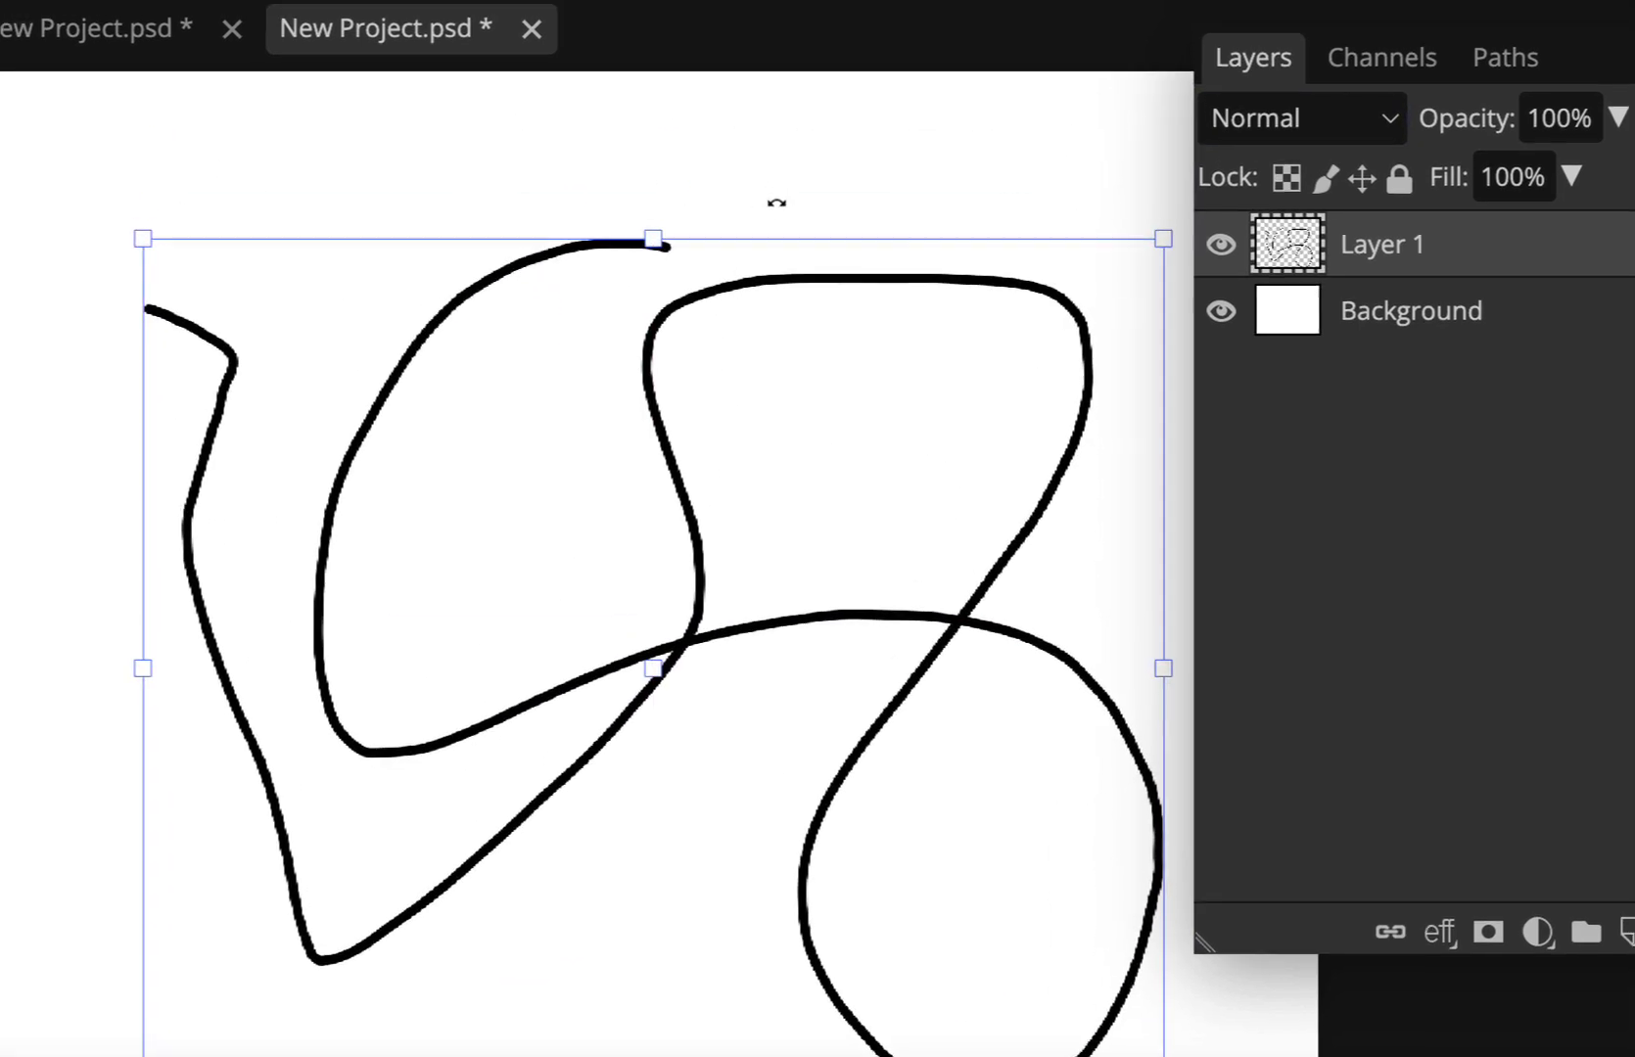
{"action": "left_click_drag", "start_coordinate": [776, 187], "coordinate": [1322, 491]}
{"action": "left_click_drag", "start_coordinate": [1293, 671], "coordinate": [1179, 508]}
{"action": "left_click", "coordinate": [1140, 135]}
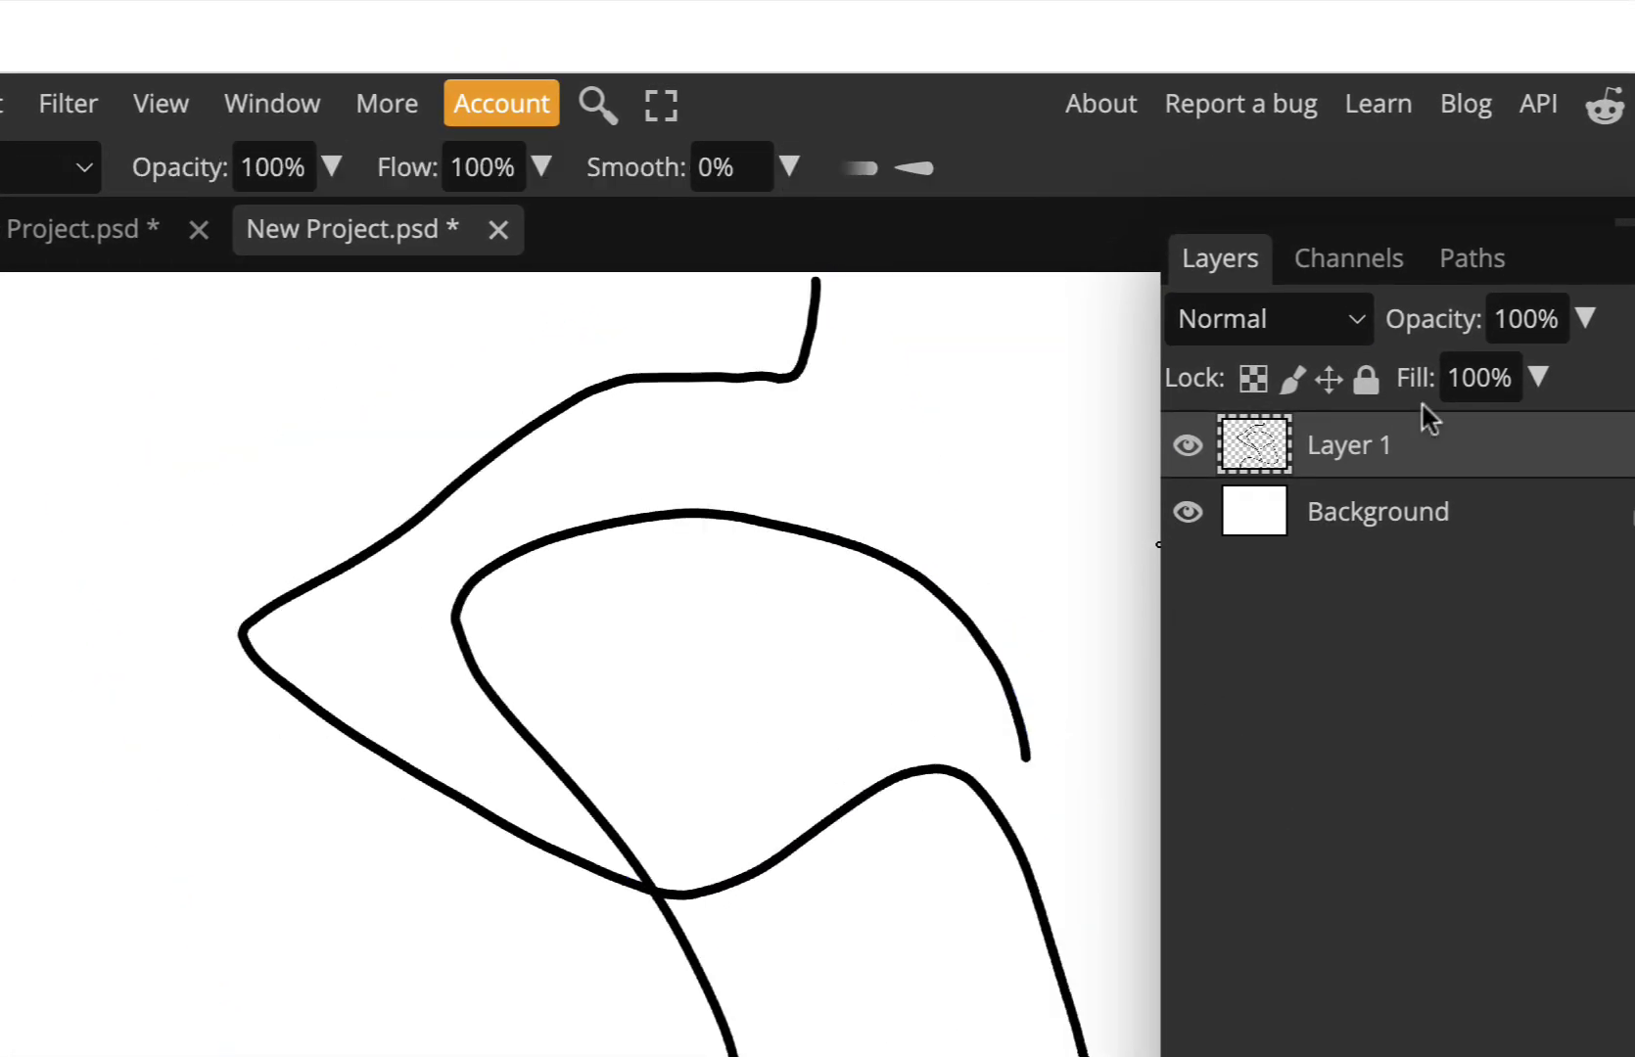
Delete the brush stroke layer from the Letter-size project and switch to the group photo project
{"action": "key", "text": "Delete"}
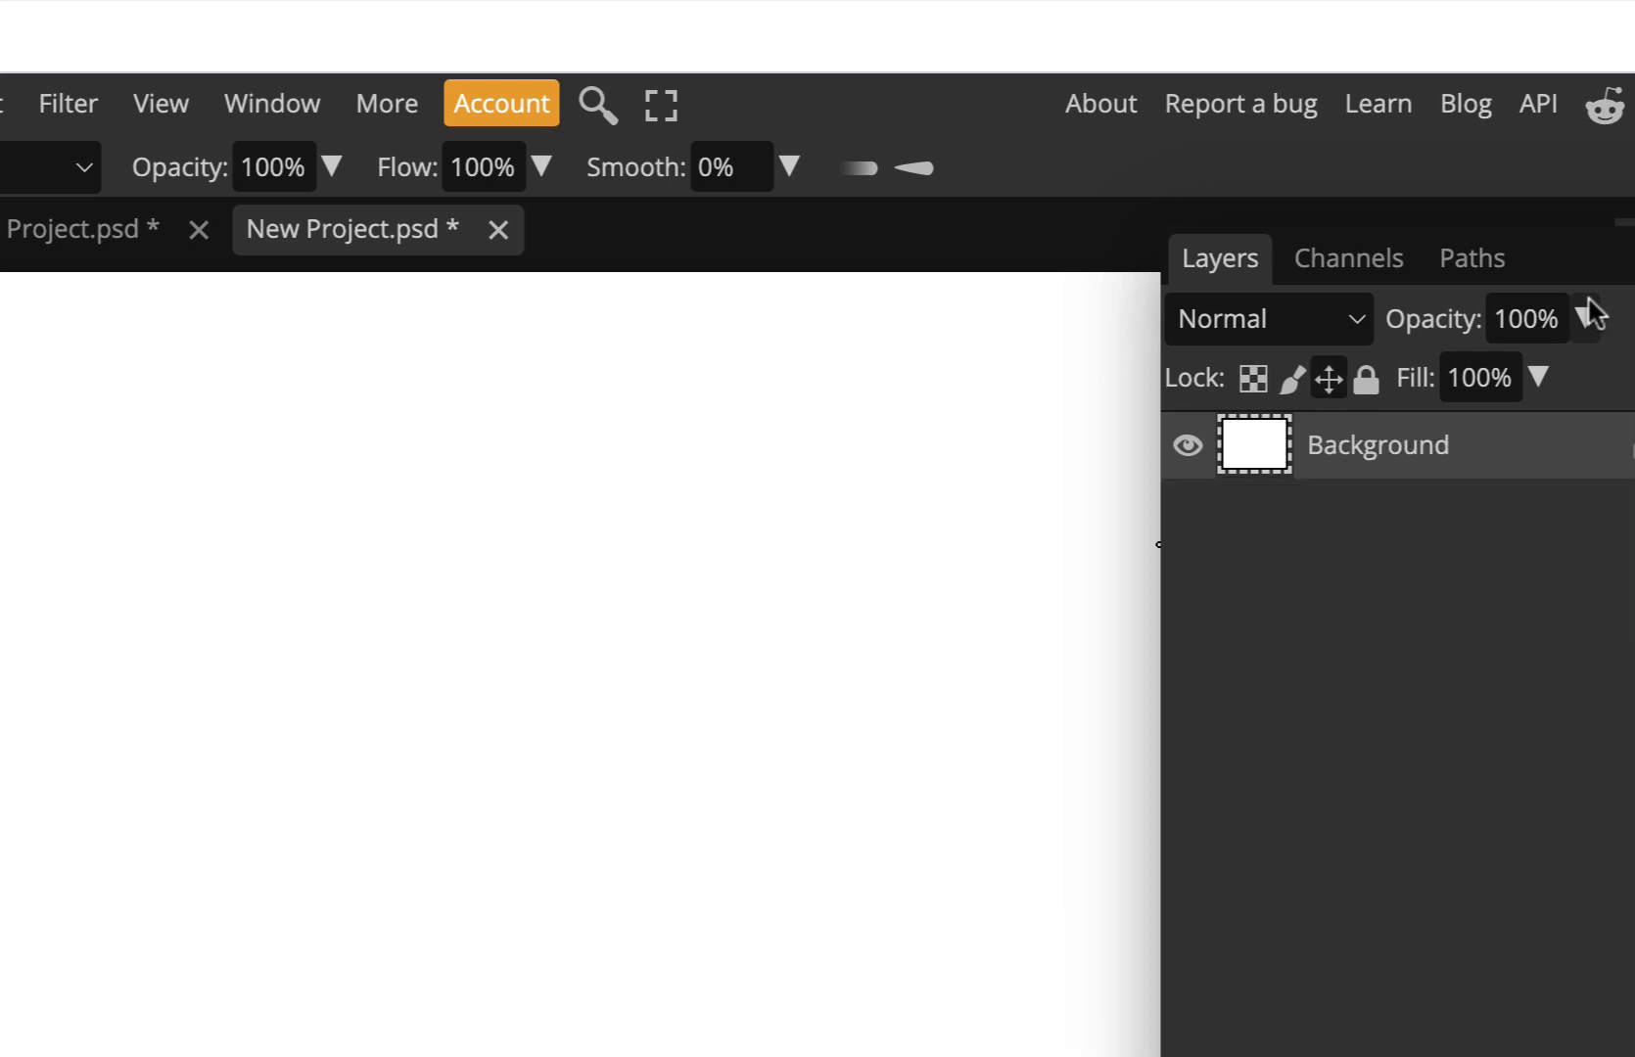
{"action": "left_click", "coordinate": [147, 227]}
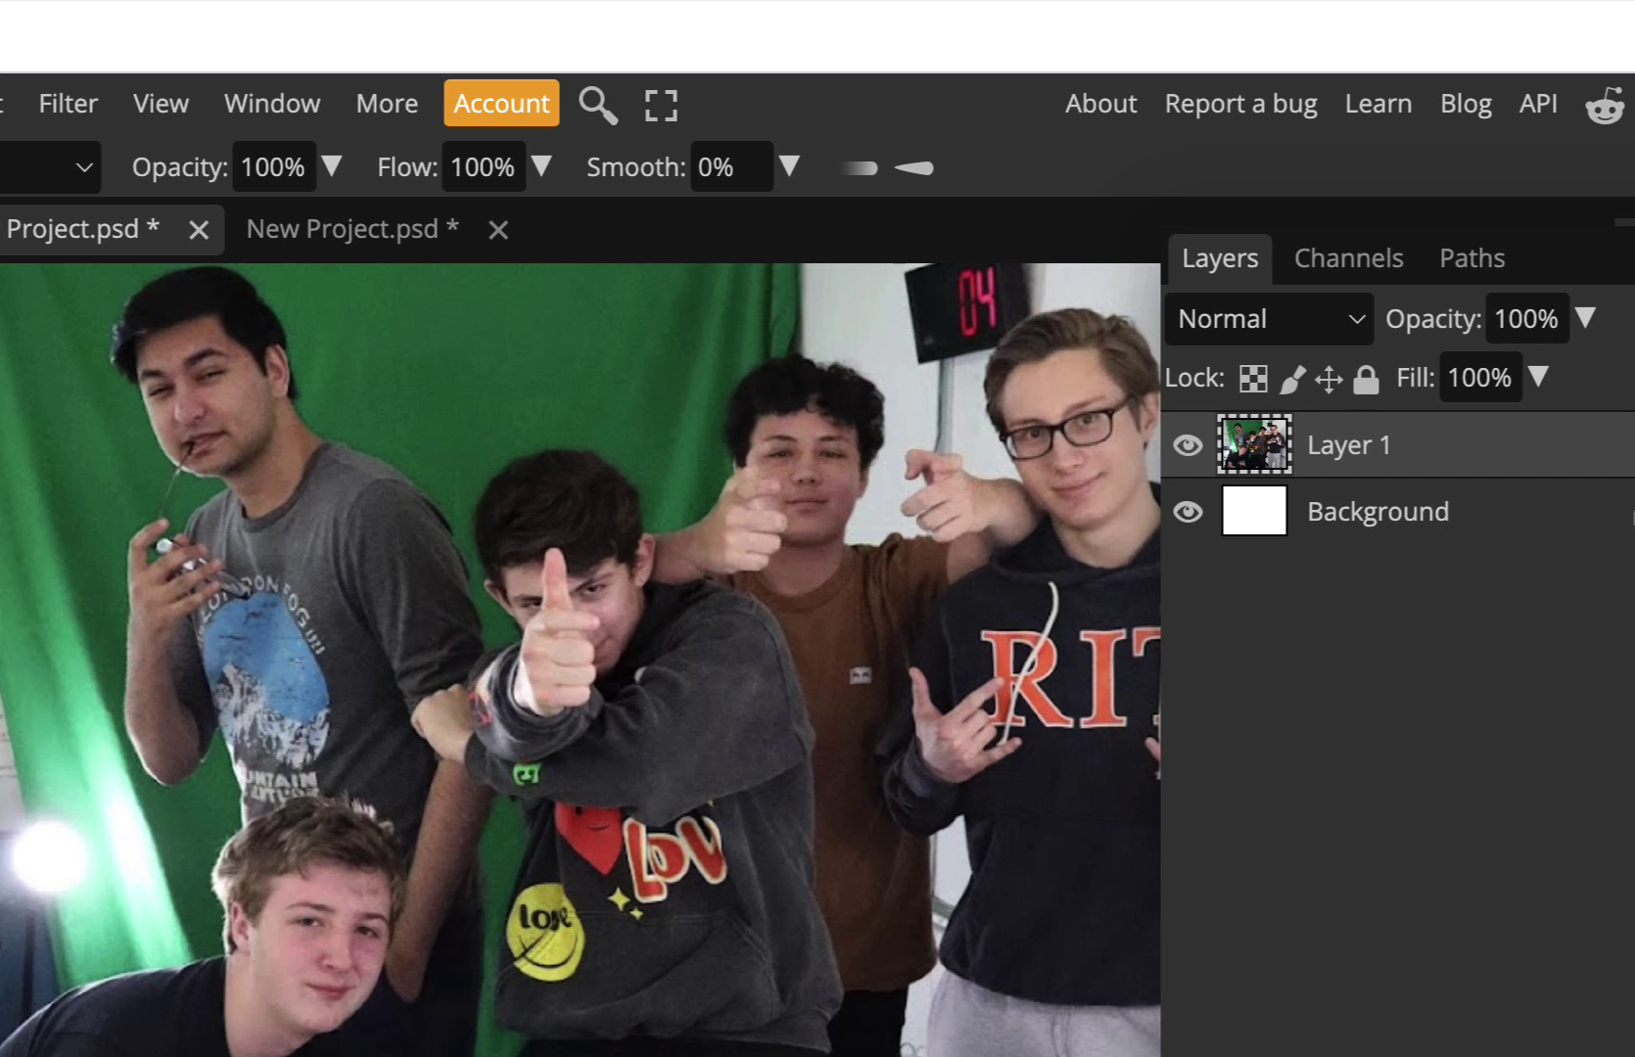
Use Lasso Select to outline the standing, pointing and crouching people freehand as one area and copy the selection
{"action": "left_click", "coordinate": [61, 299]}
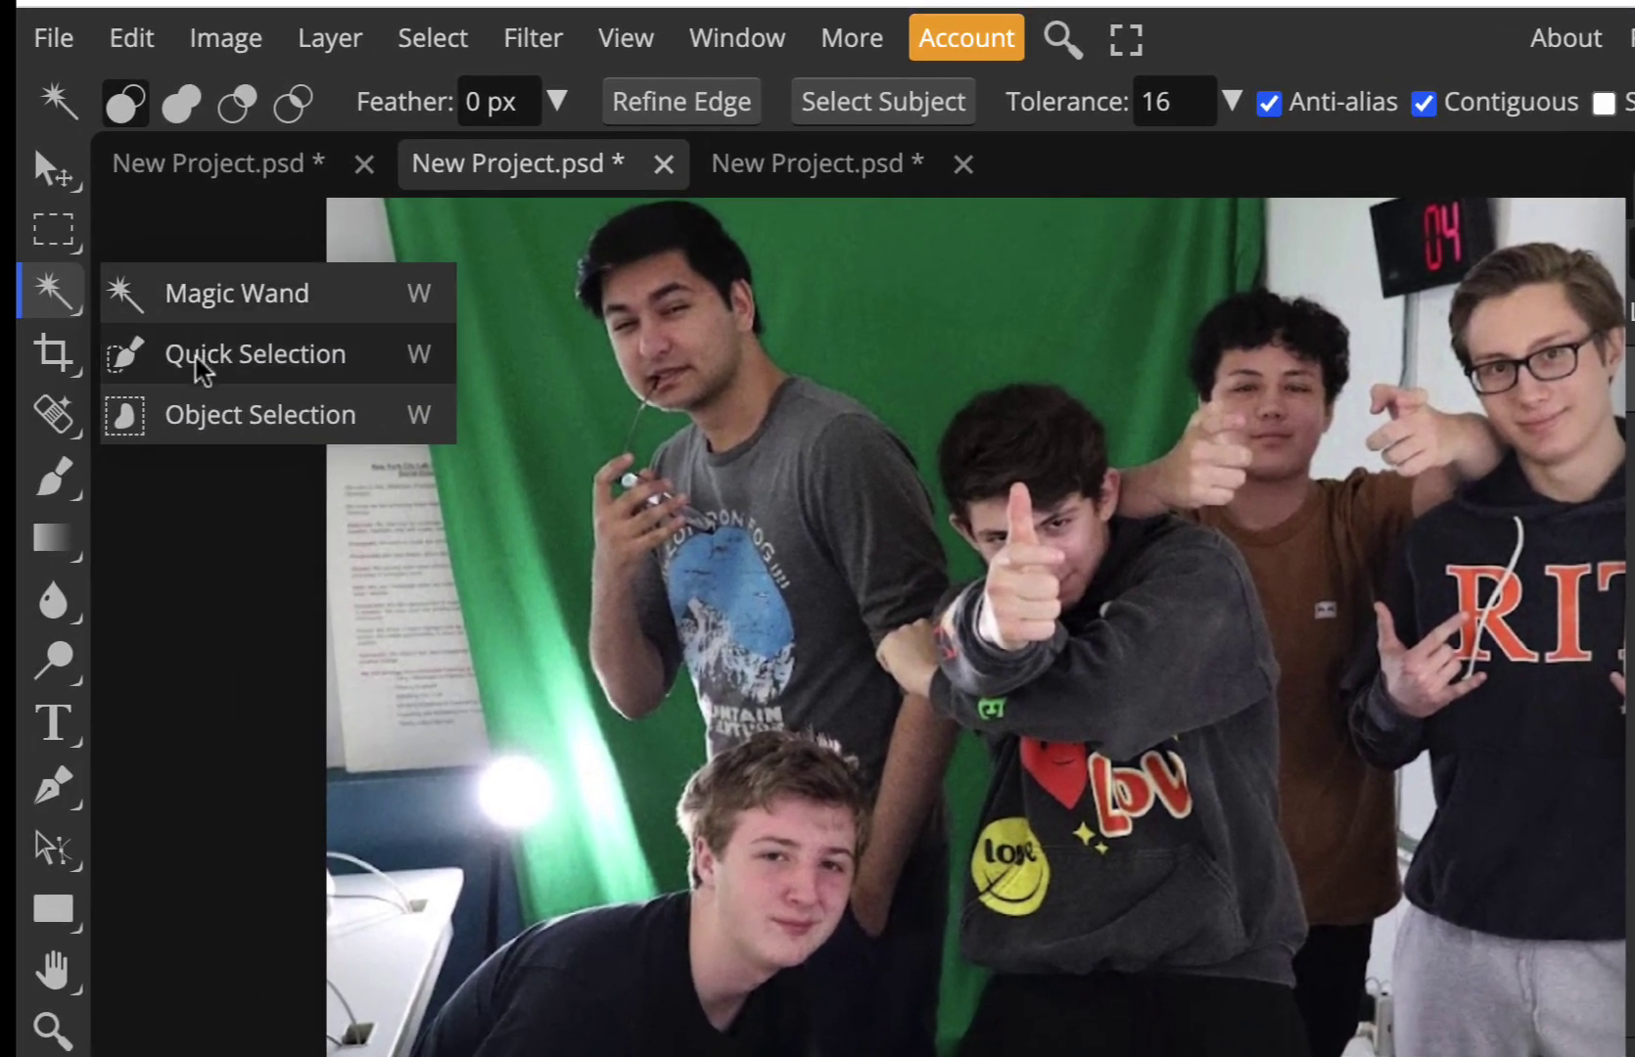
{"action": "left_click", "coordinate": [56, 240]}
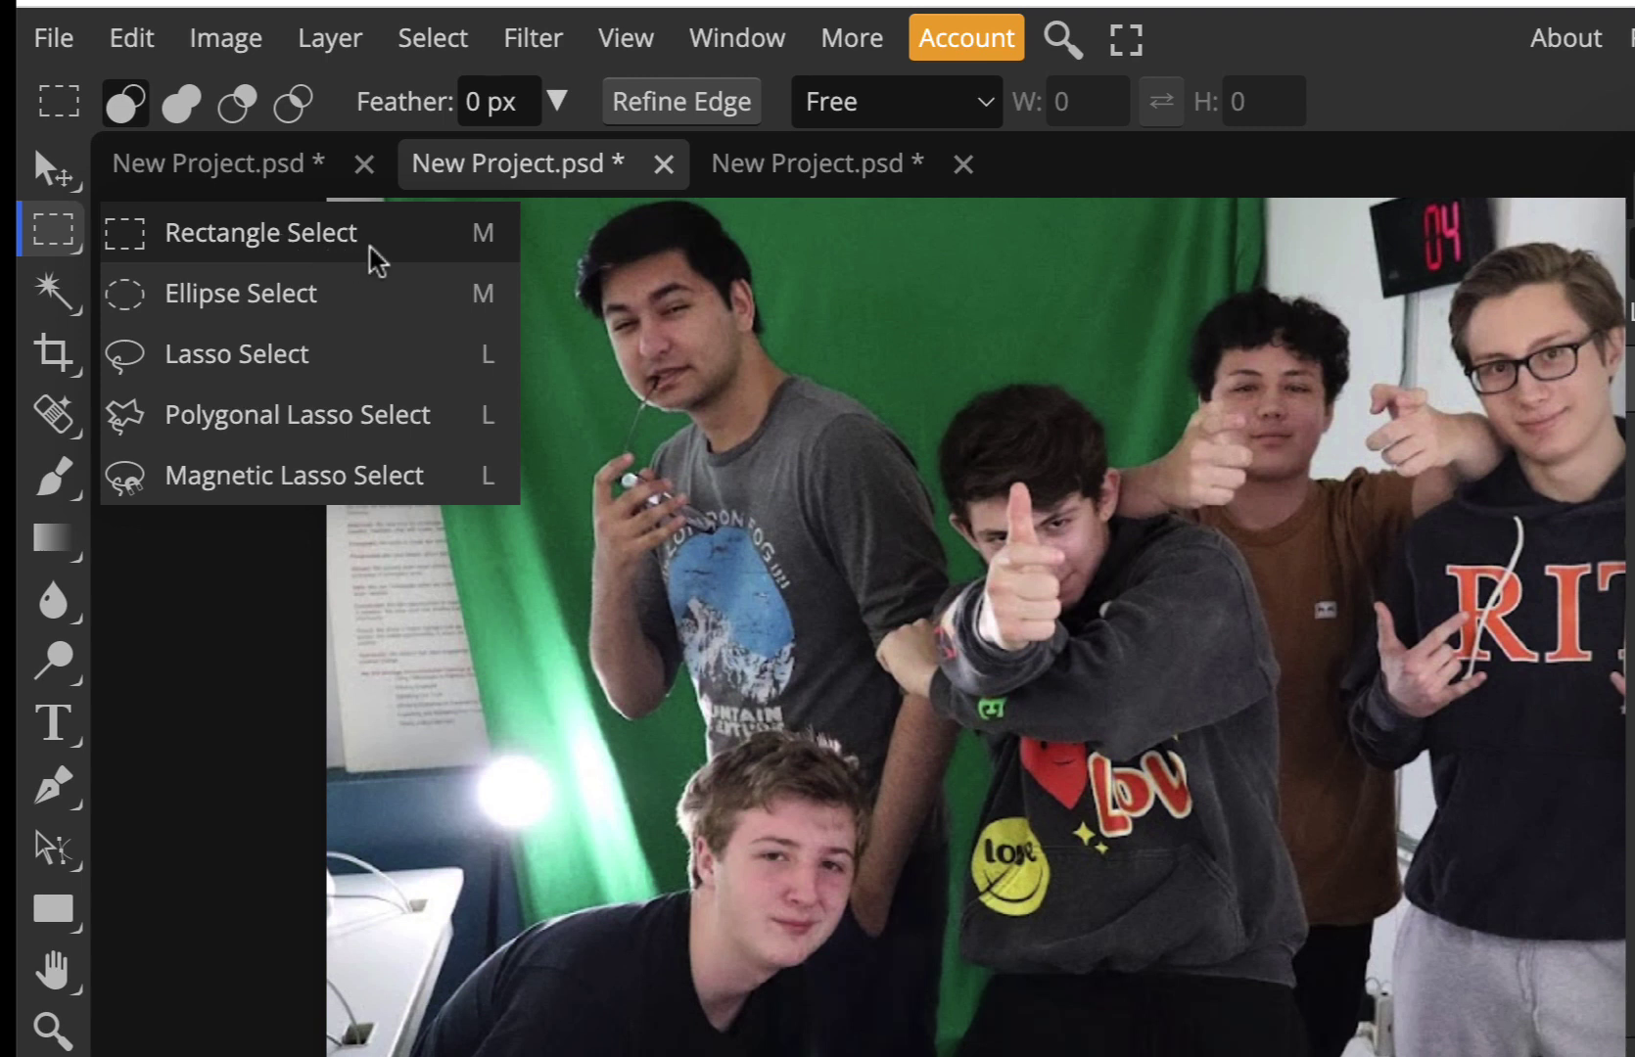
{"action": "left_click", "coordinate": [304, 360]}
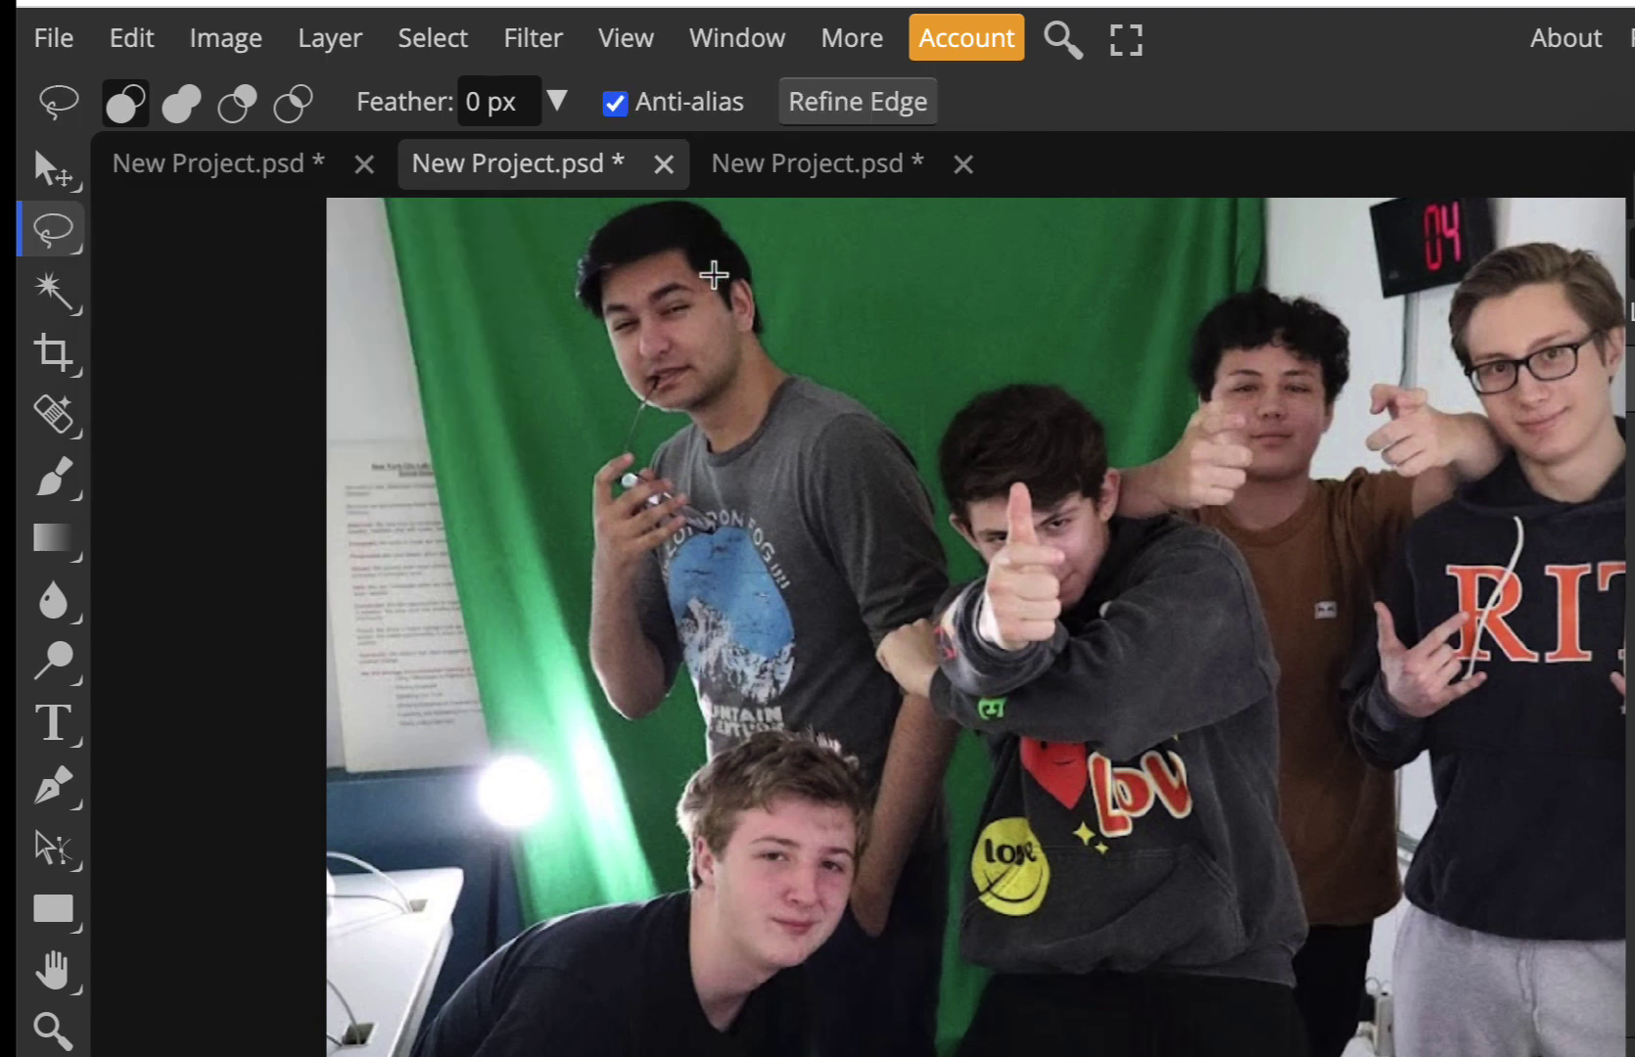
{"action": "mouse_move", "coordinate": [739, 261]}
{"action": "left_mouse_down"}
{"action": "mouse_move", "coordinate": [952, 498]}
{"action": "mouse_move", "coordinate": [967, 578]}
{"action": "mouse_move", "coordinate": [983, 552]}
{"action": "mouse_move", "coordinate": [976, 405]}
{"action": "mouse_move", "coordinate": [1052, 394]}
{"action": "mouse_move", "coordinate": [1327, 621]}
{"action": "mouse_move", "coordinate": [1182, 931]}
{"action": "mouse_move", "coordinate": [856, 1053]}
{"action": "mouse_move", "coordinate": [567, 914]}
{"action": "mouse_move", "coordinate": [681, 690]}
{"action": "mouse_move", "coordinate": [639, 615]}
{"action": "mouse_move", "coordinate": [630, 412]}
{"action": "mouse_move", "coordinate": [596, 287]}
{"action": "mouse_move", "coordinate": [667, 225]}
{"action": "mouse_move", "coordinate": [724, 231]}
{"action": "left_mouse_up"}
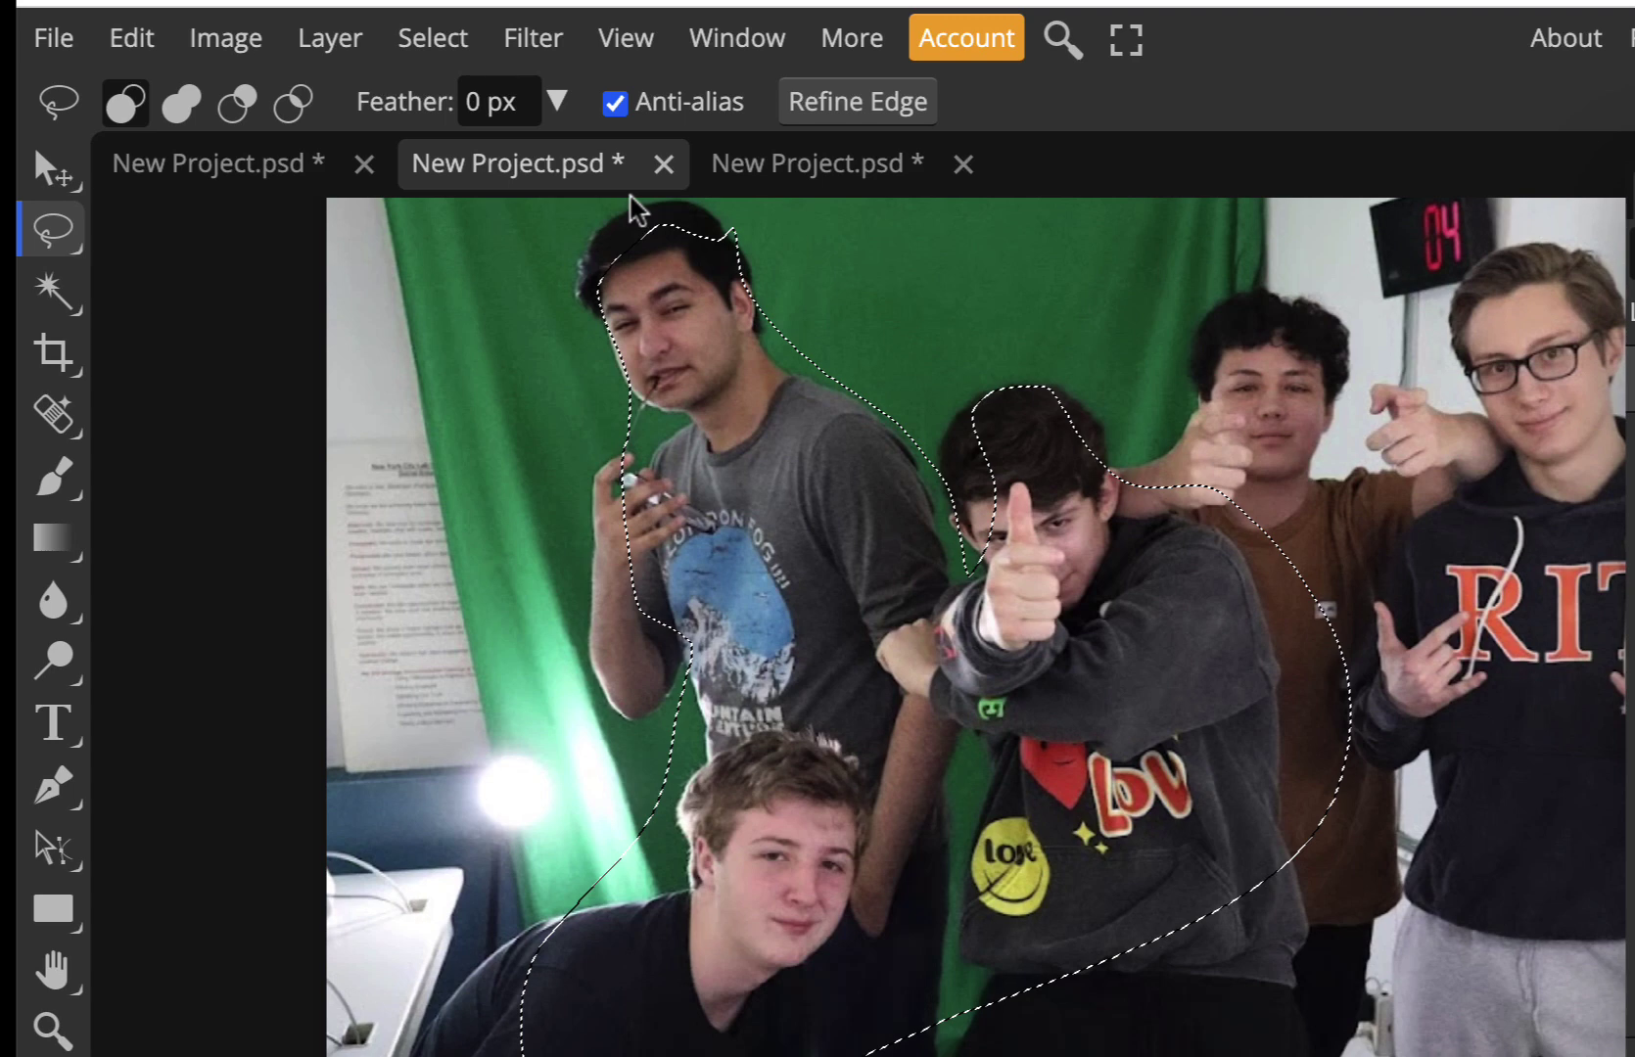
{"action": "key", "text": "ctrl+d"}
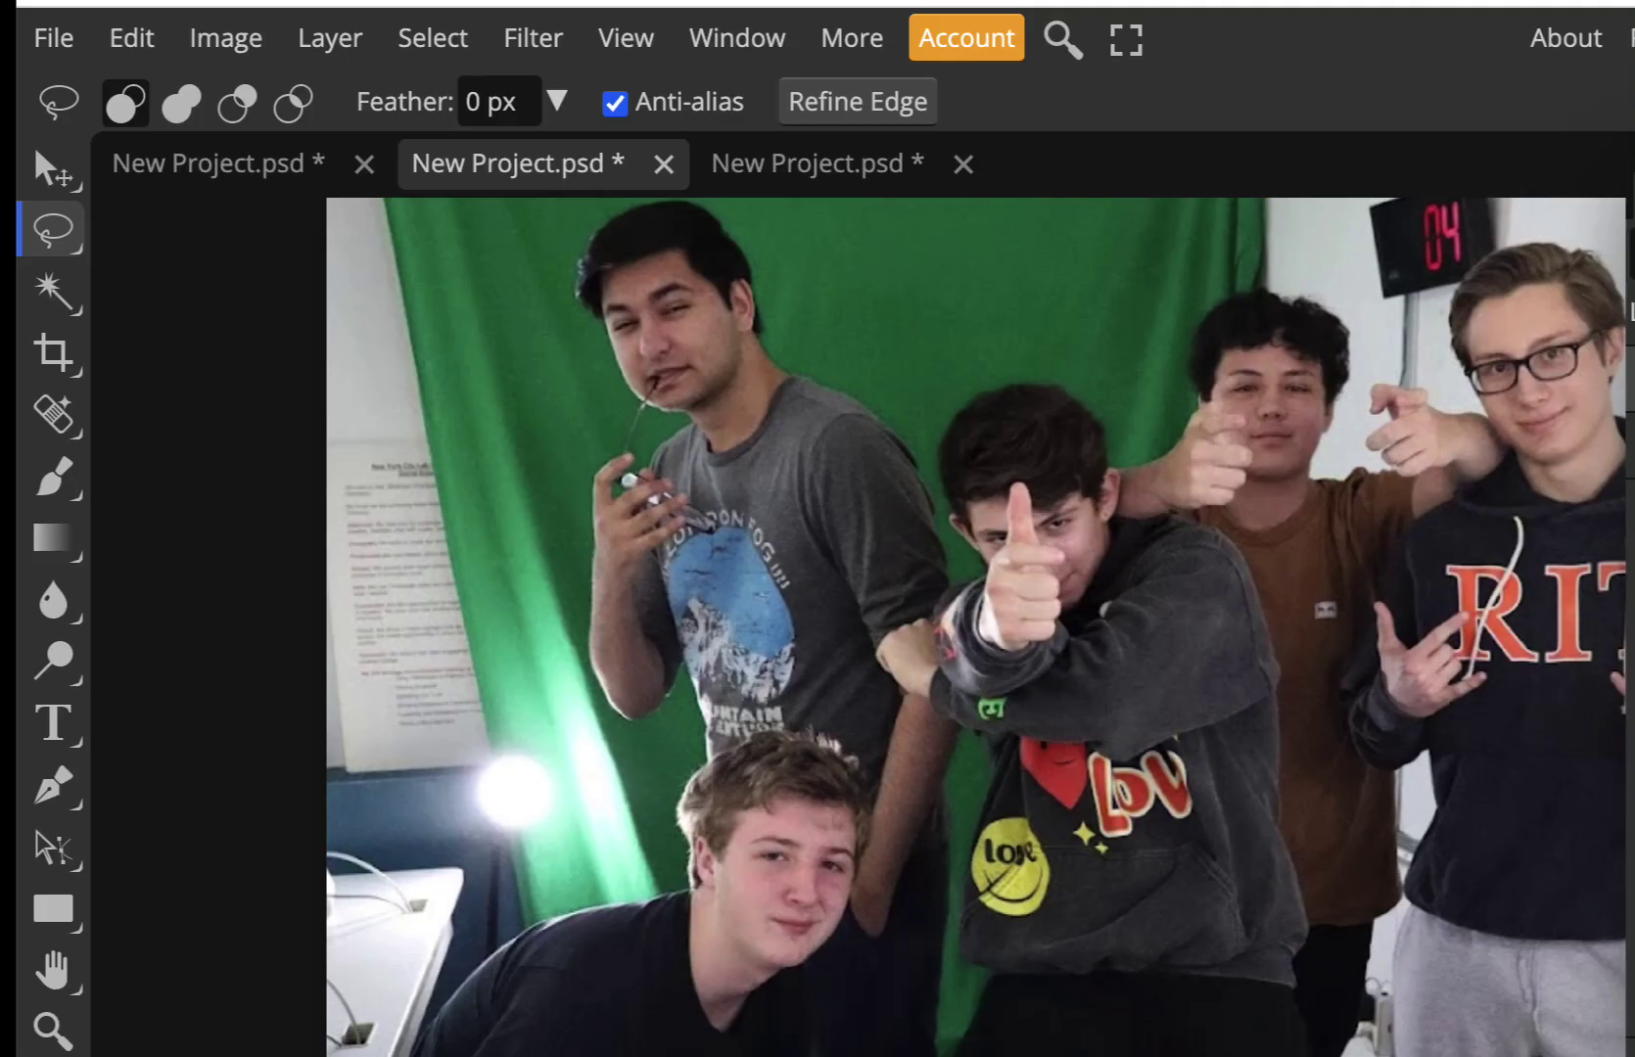
Enlarge the lassoed cutout proportionally to about 196% with Free Transform, move it slightly and apply the transformation
{"action": "key", "text": "ctrl+alt+t"}
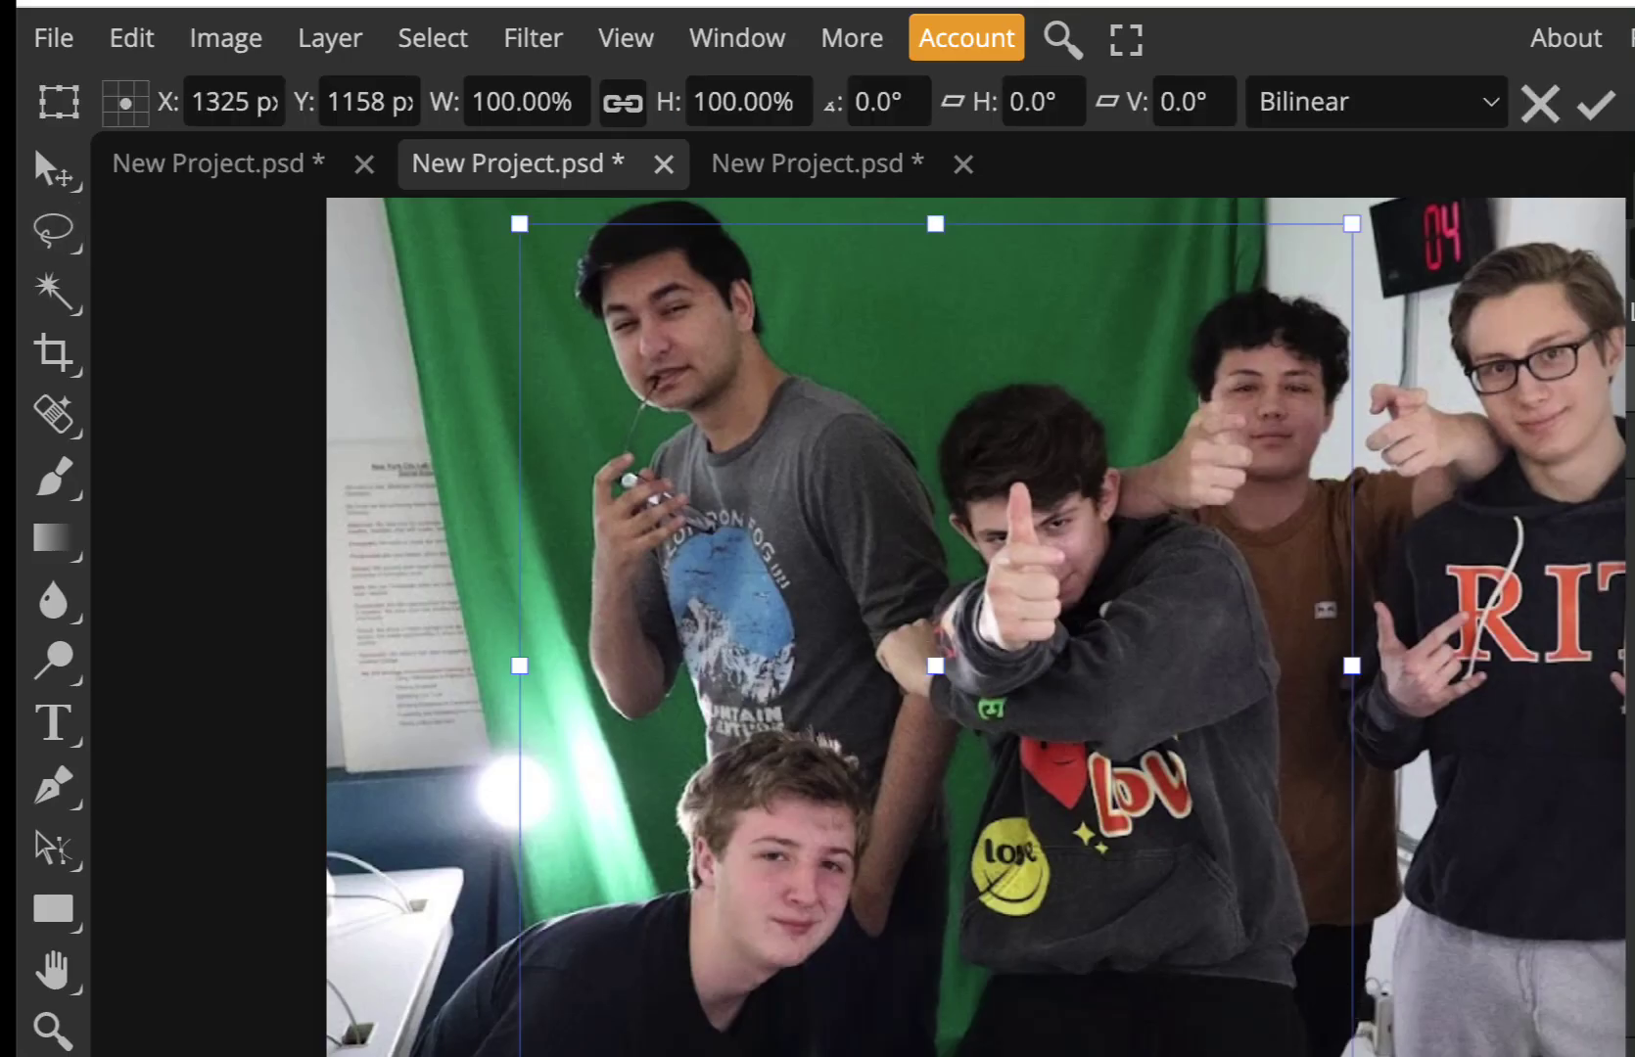
{"action": "left_click_drag", "start_coordinate": [1352, 1056], "coordinate": [1634, 1056]}
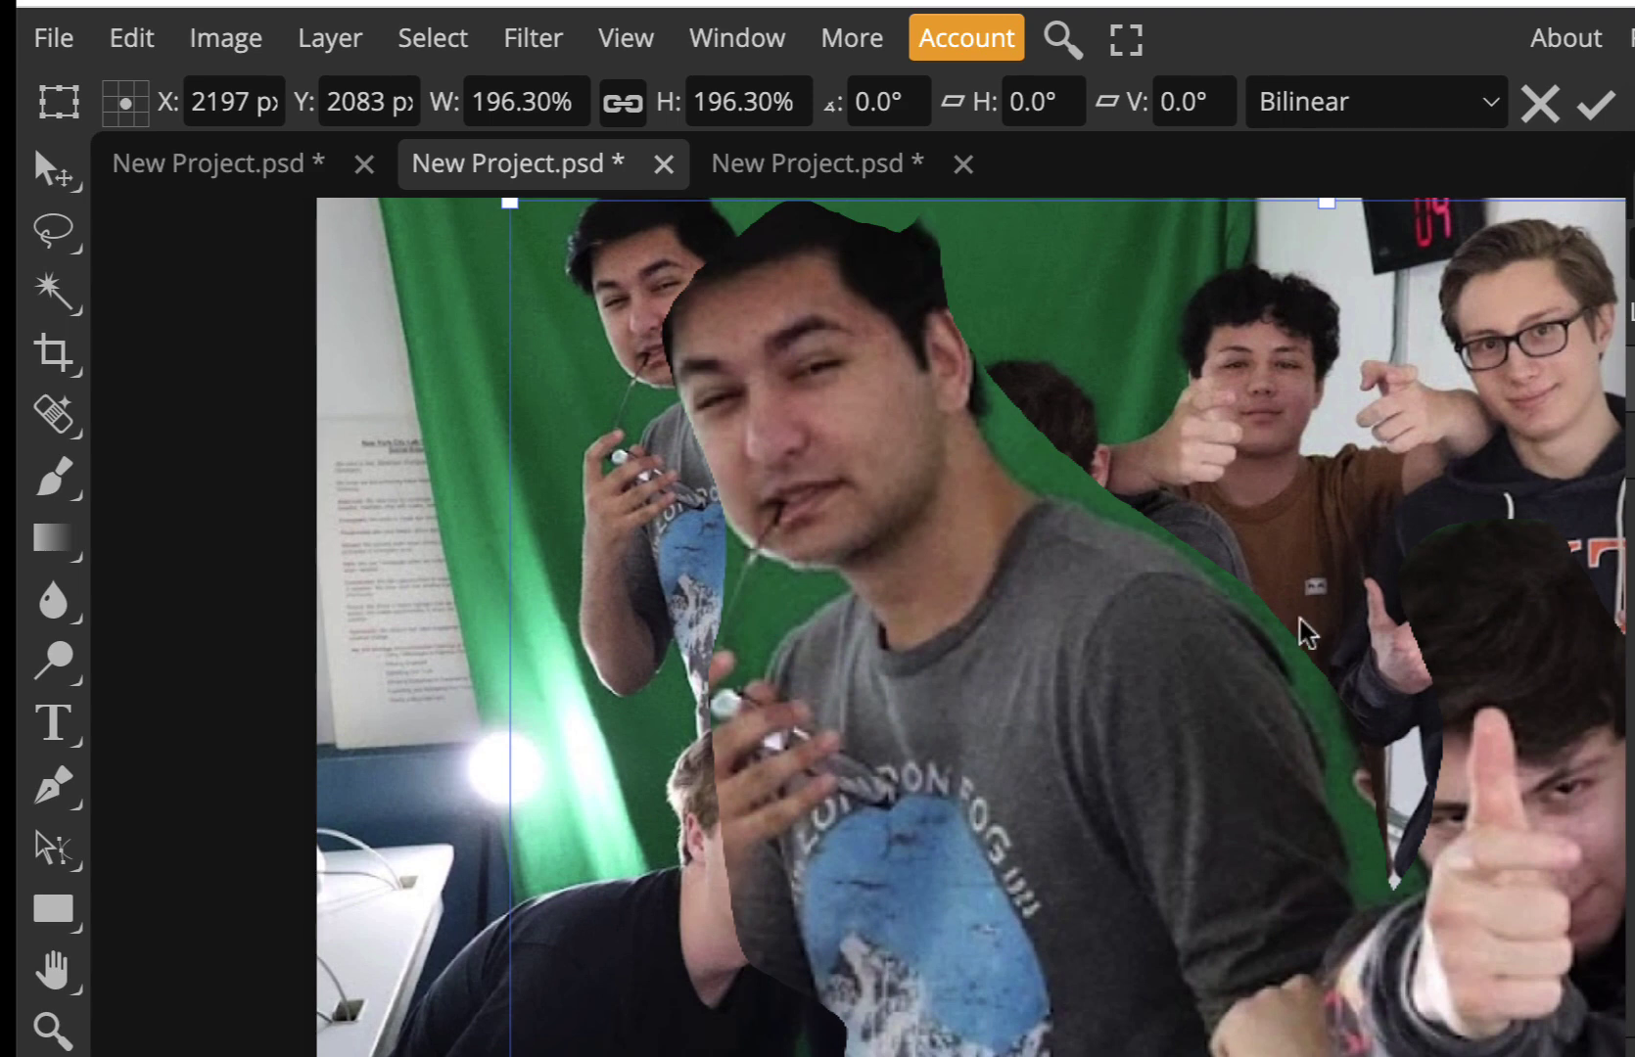
{"action": "left_click_drag", "start_coordinate": [1303, 627], "coordinate": [1431, 617]}
{"action": "left_click", "coordinate": [1597, 104]}
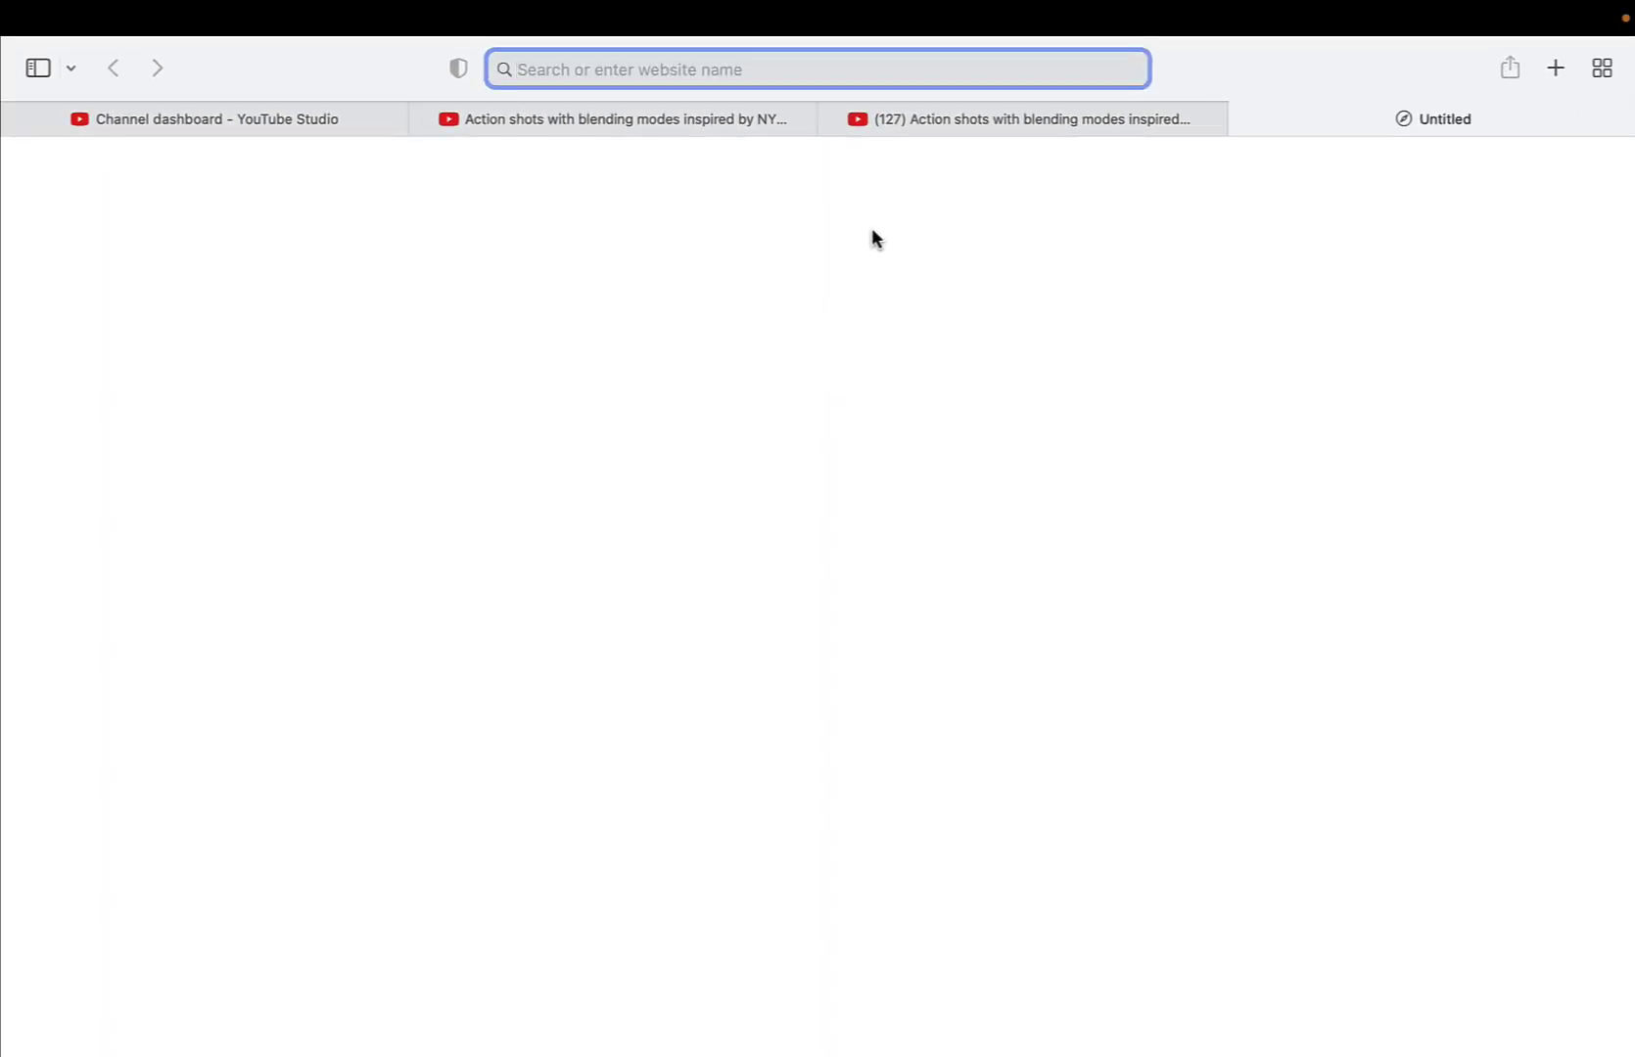
Open photopea.com in the new browser tab and close the introductory banner above the editor
{"action": "type", "text": "phot"}
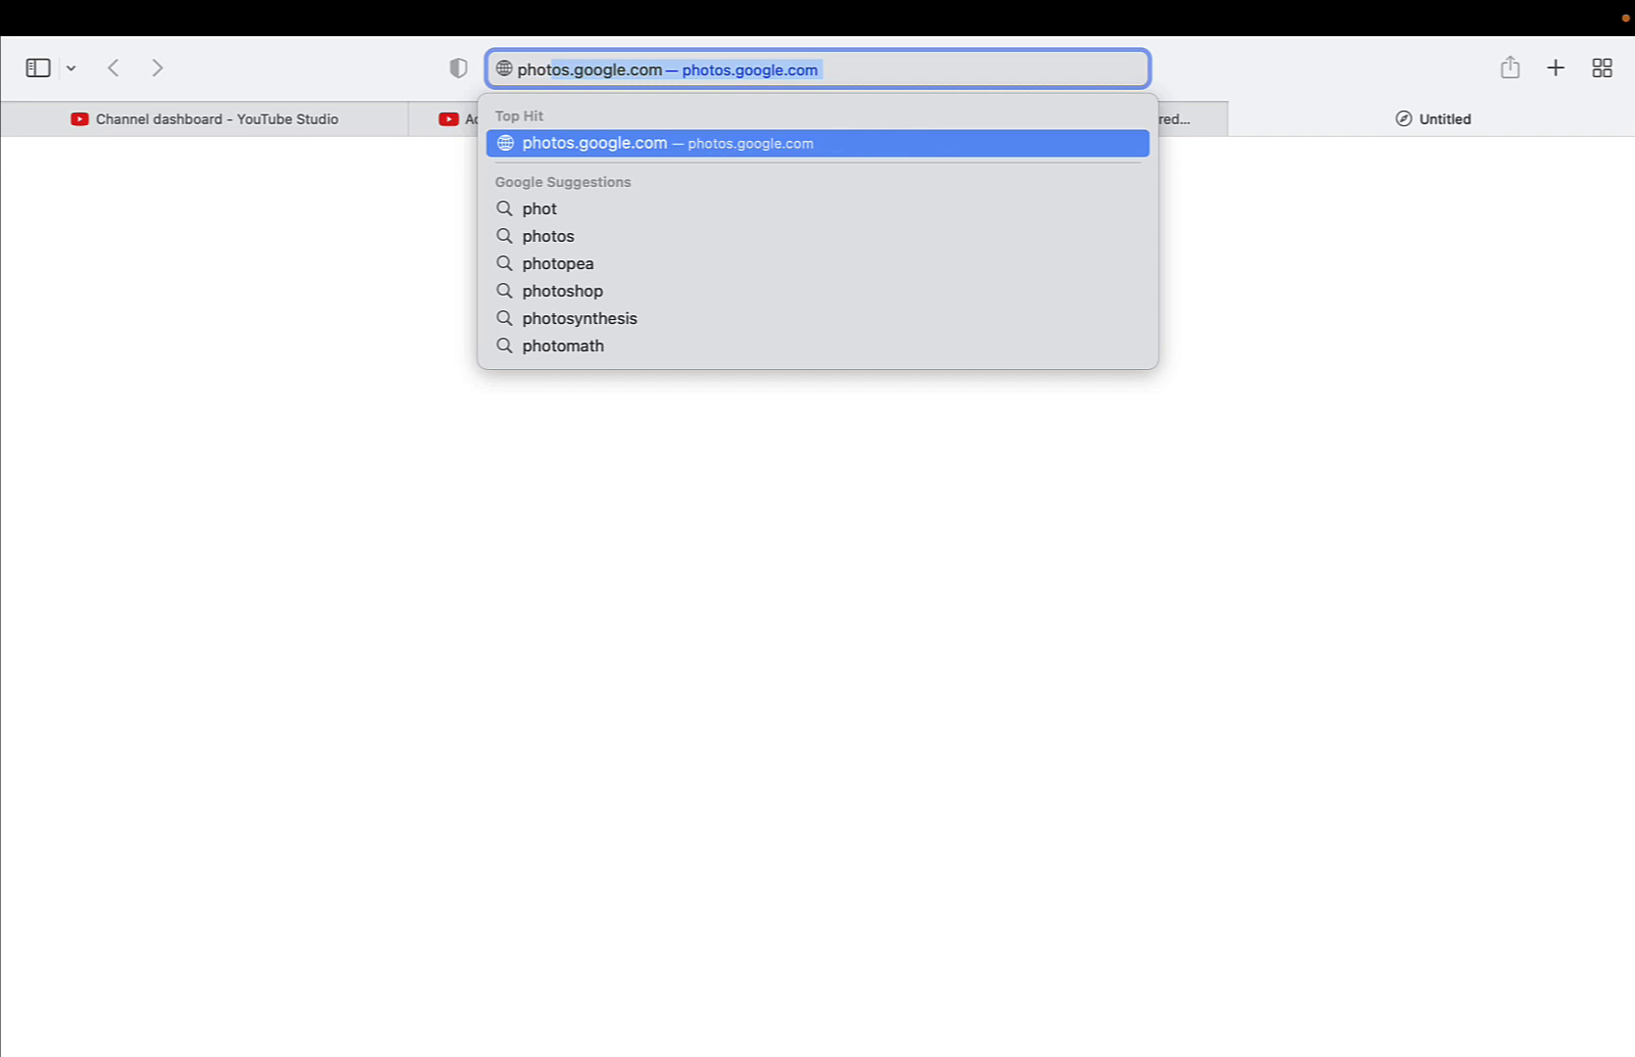
{"action": "type", "text": "opea.com"}
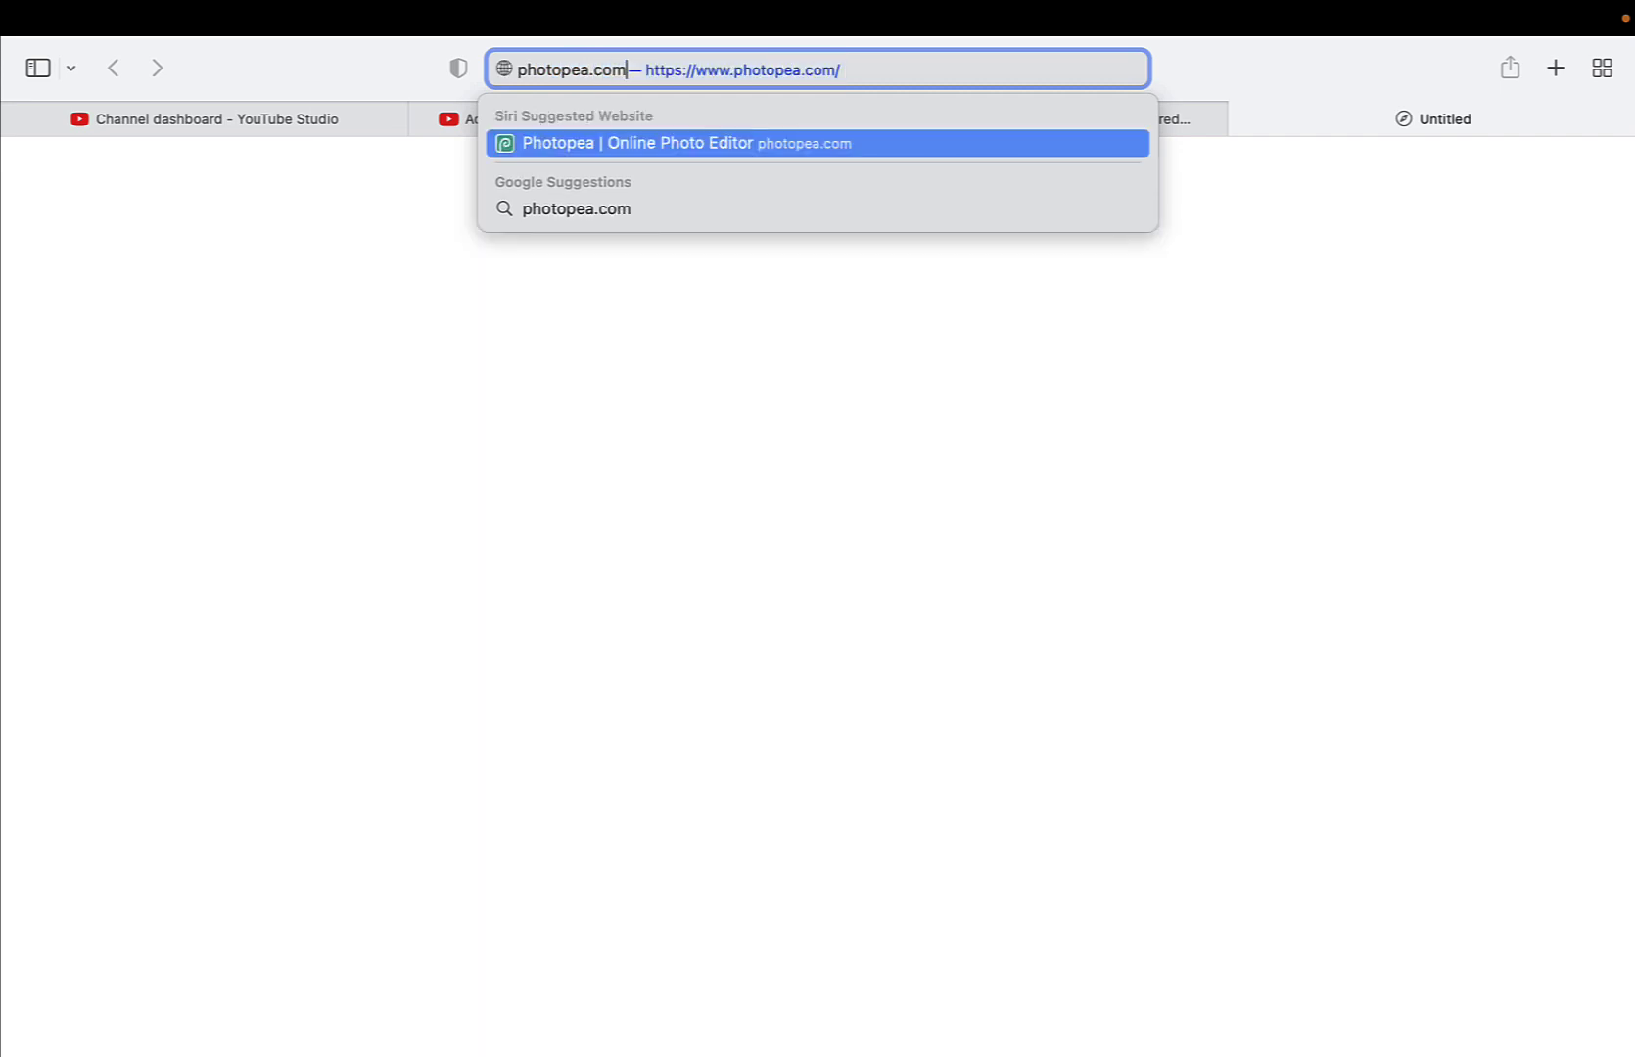
{"action": "key", "text": "Return"}
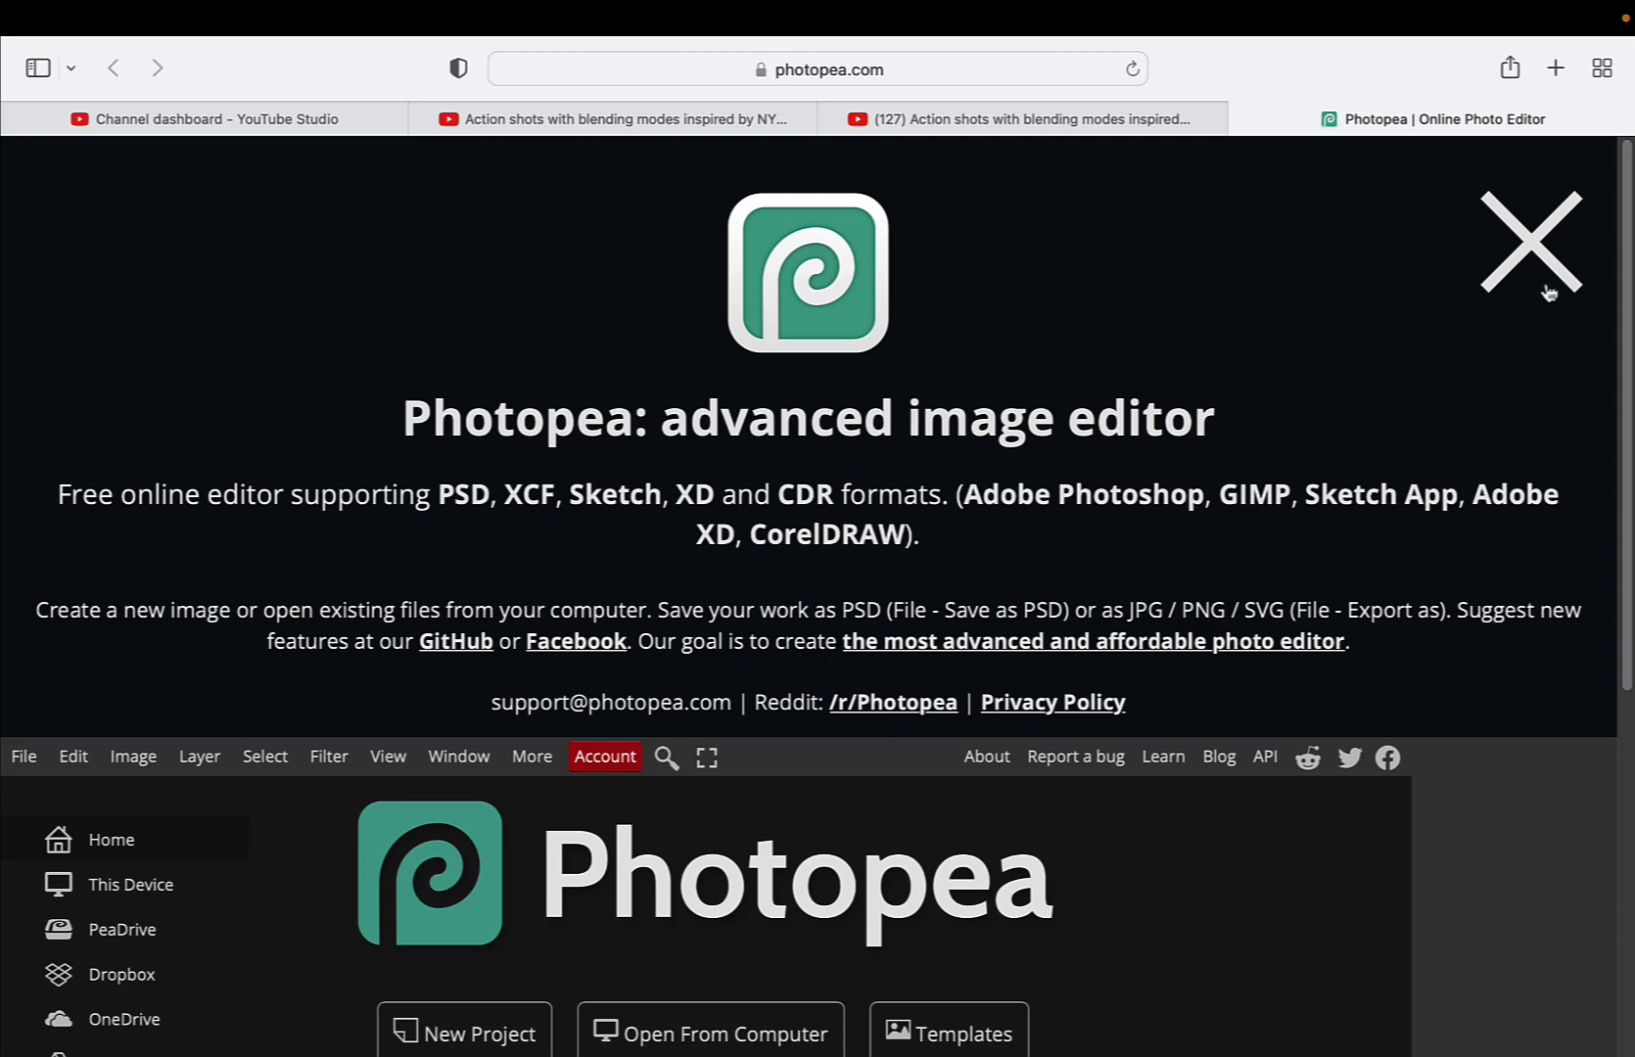
{"action": "left_click", "coordinate": [1524, 249]}
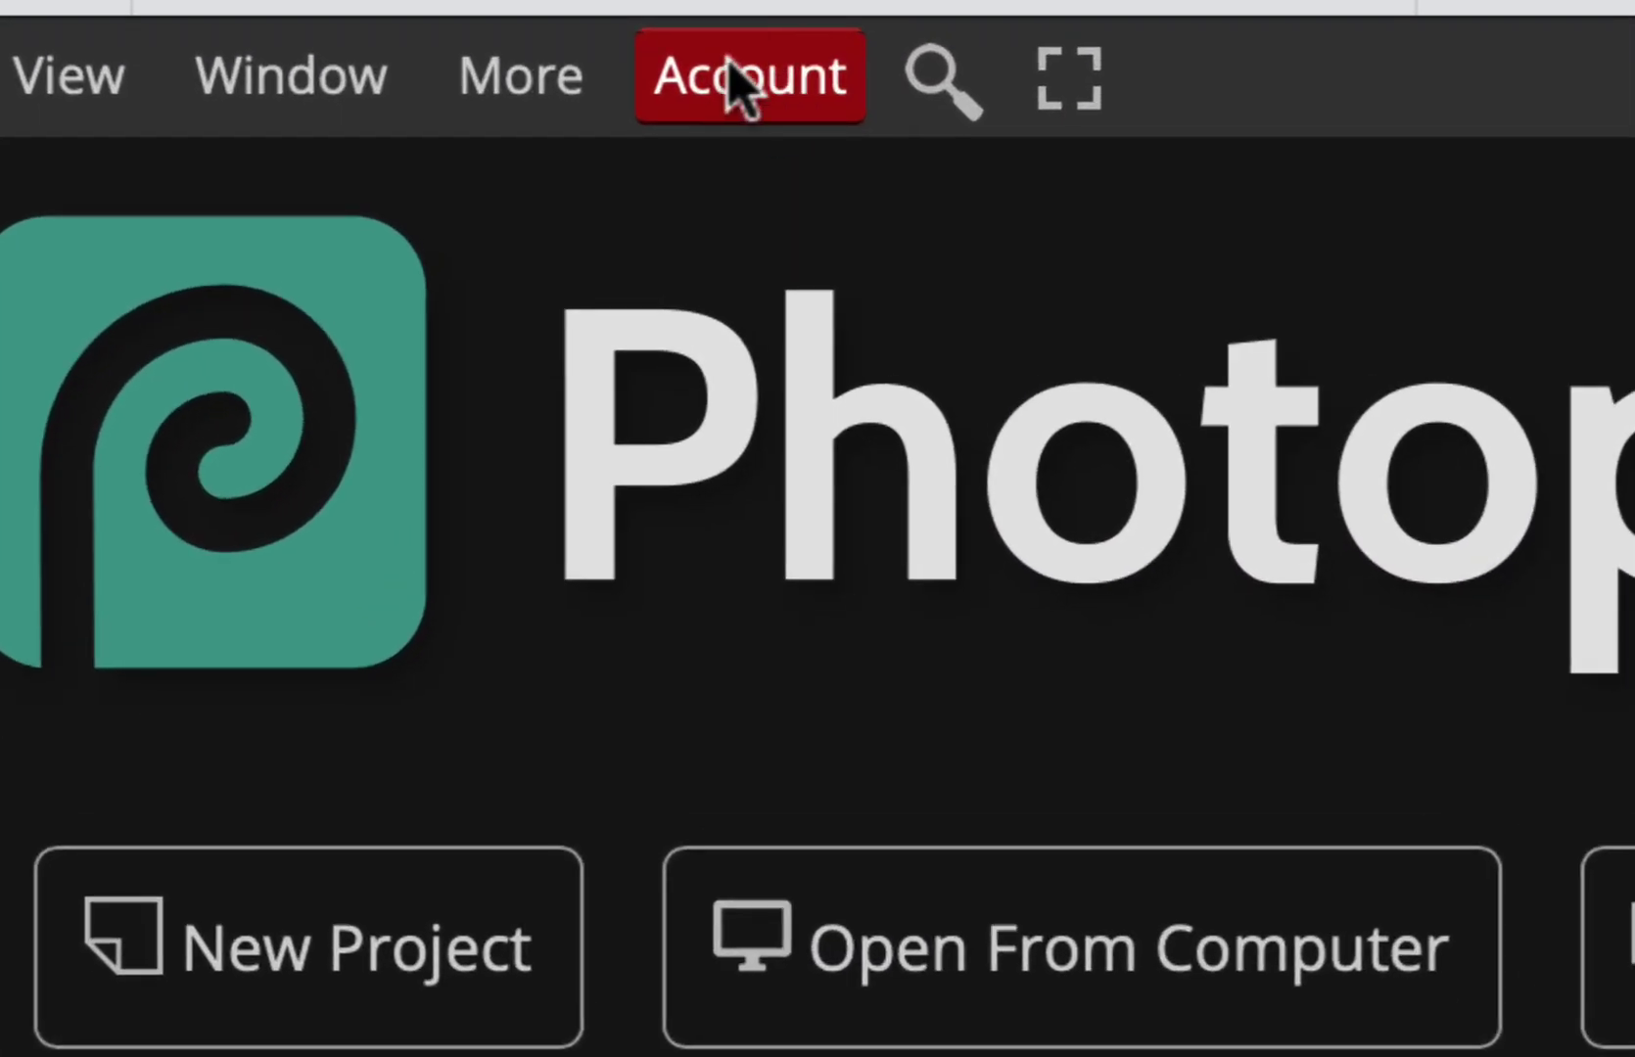
Log in to Photopea with Google, choosing one of the saved Google accounts
{"action": "left_click", "coordinate": [752, 91]}
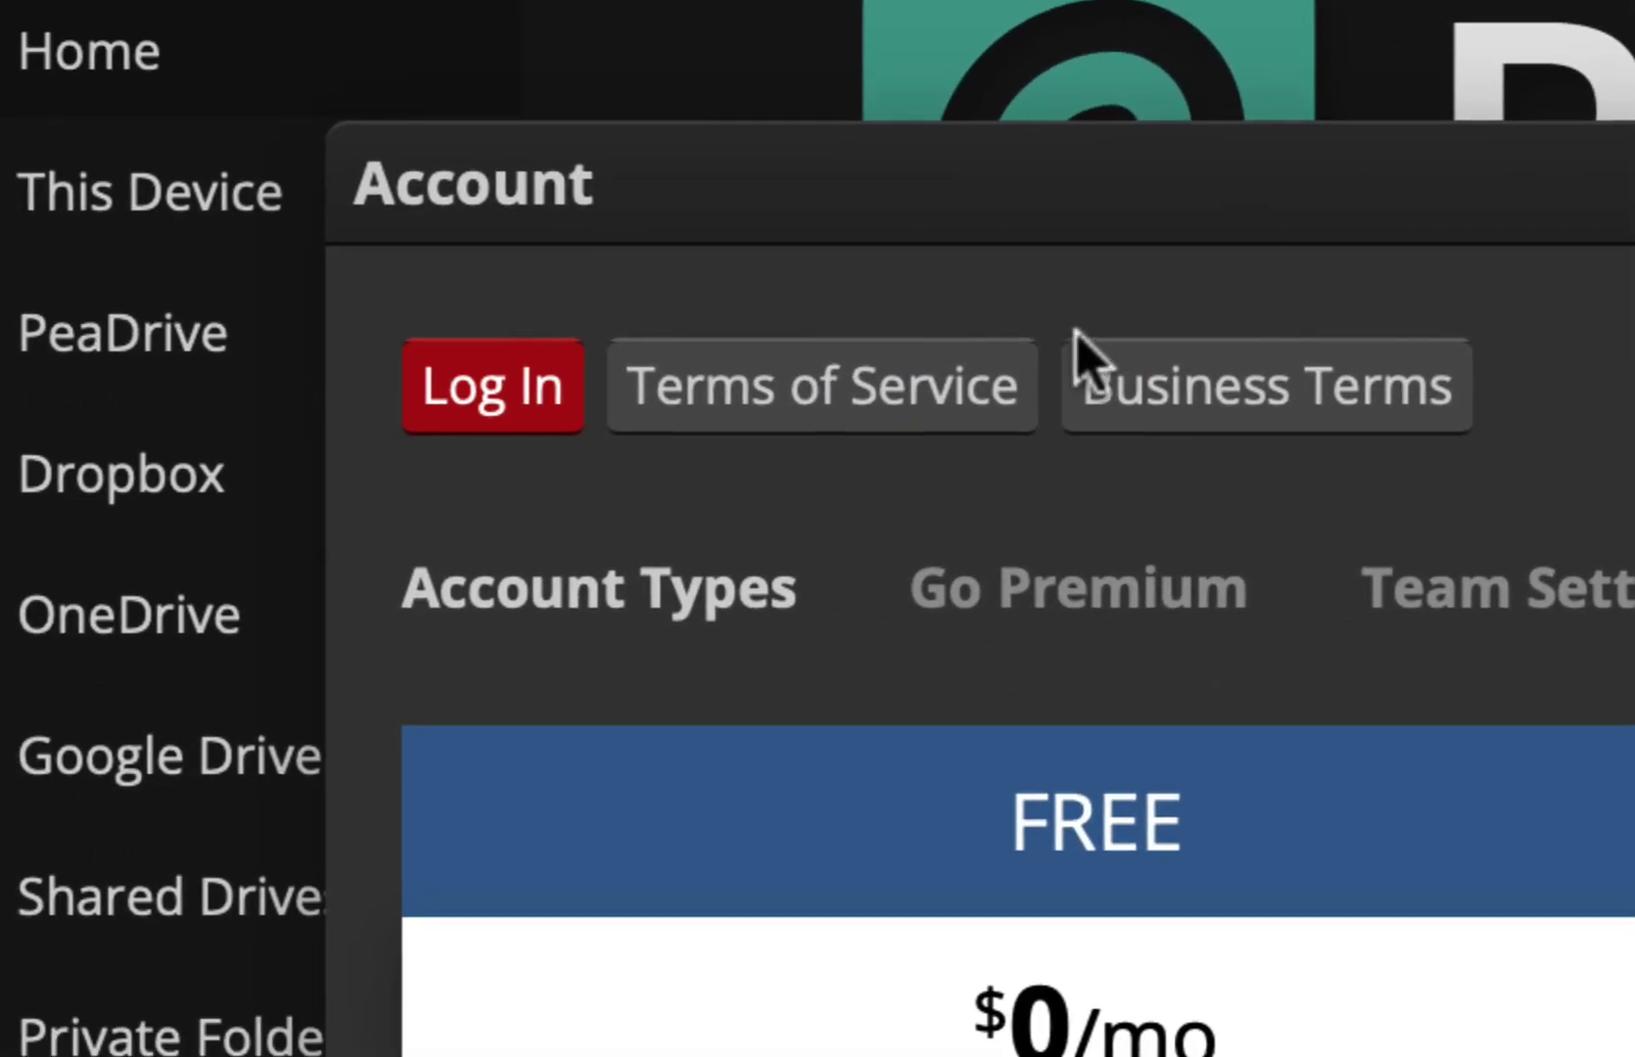
{"action": "left_click", "coordinate": [464, 392]}
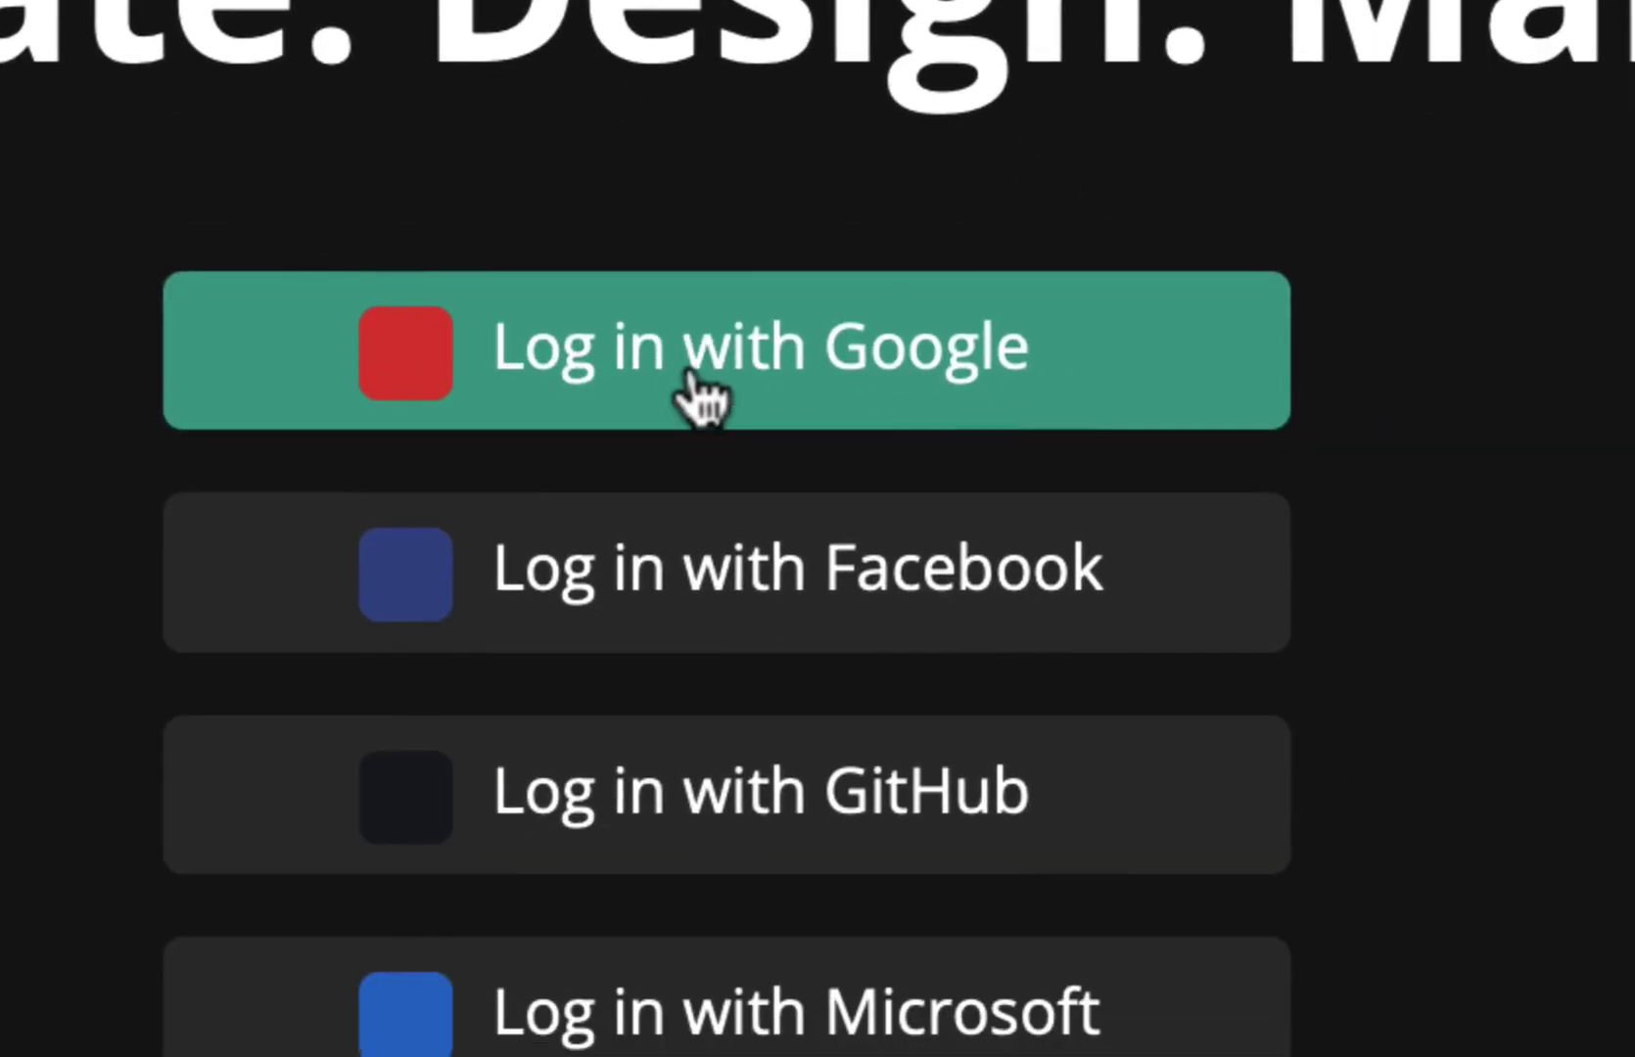
{"action": "left_click", "coordinate": [700, 396]}
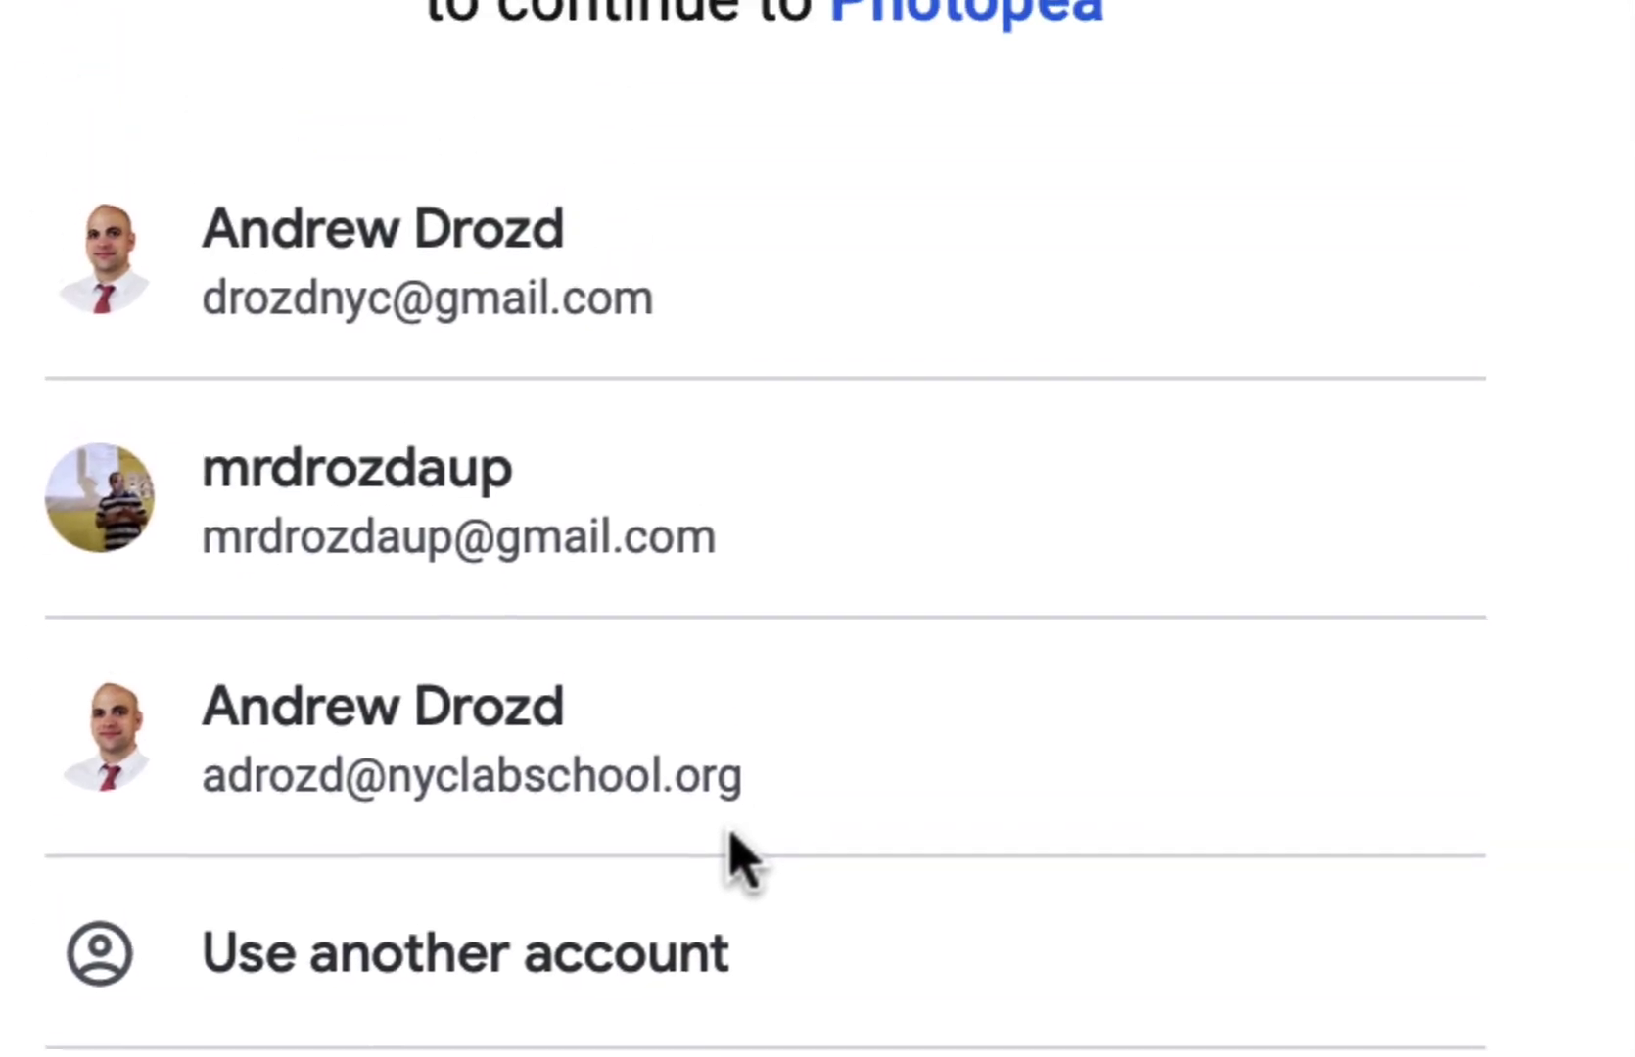
{"action": "left_click", "coordinate": [407, 337]}
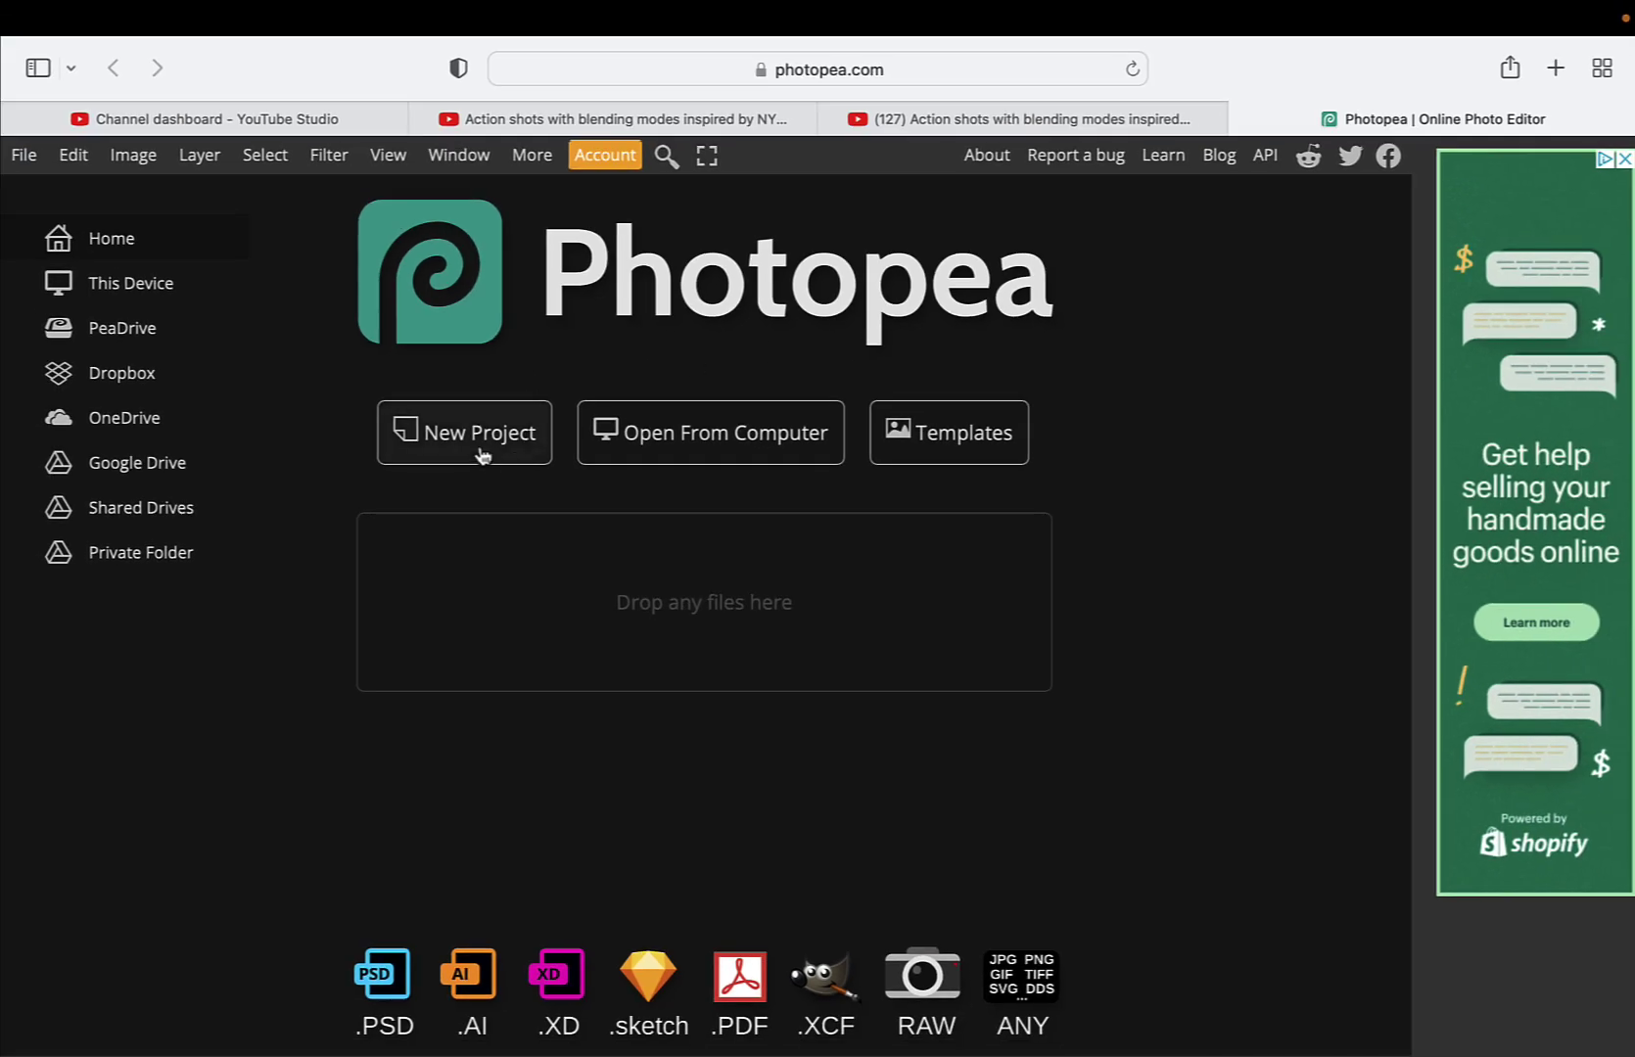
Create a new project from the Letter print preset in landscape orientation, 279 by 216 mm at 300 DPI with a white background
{"action": "left_click", "coordinate": [481, 453]}
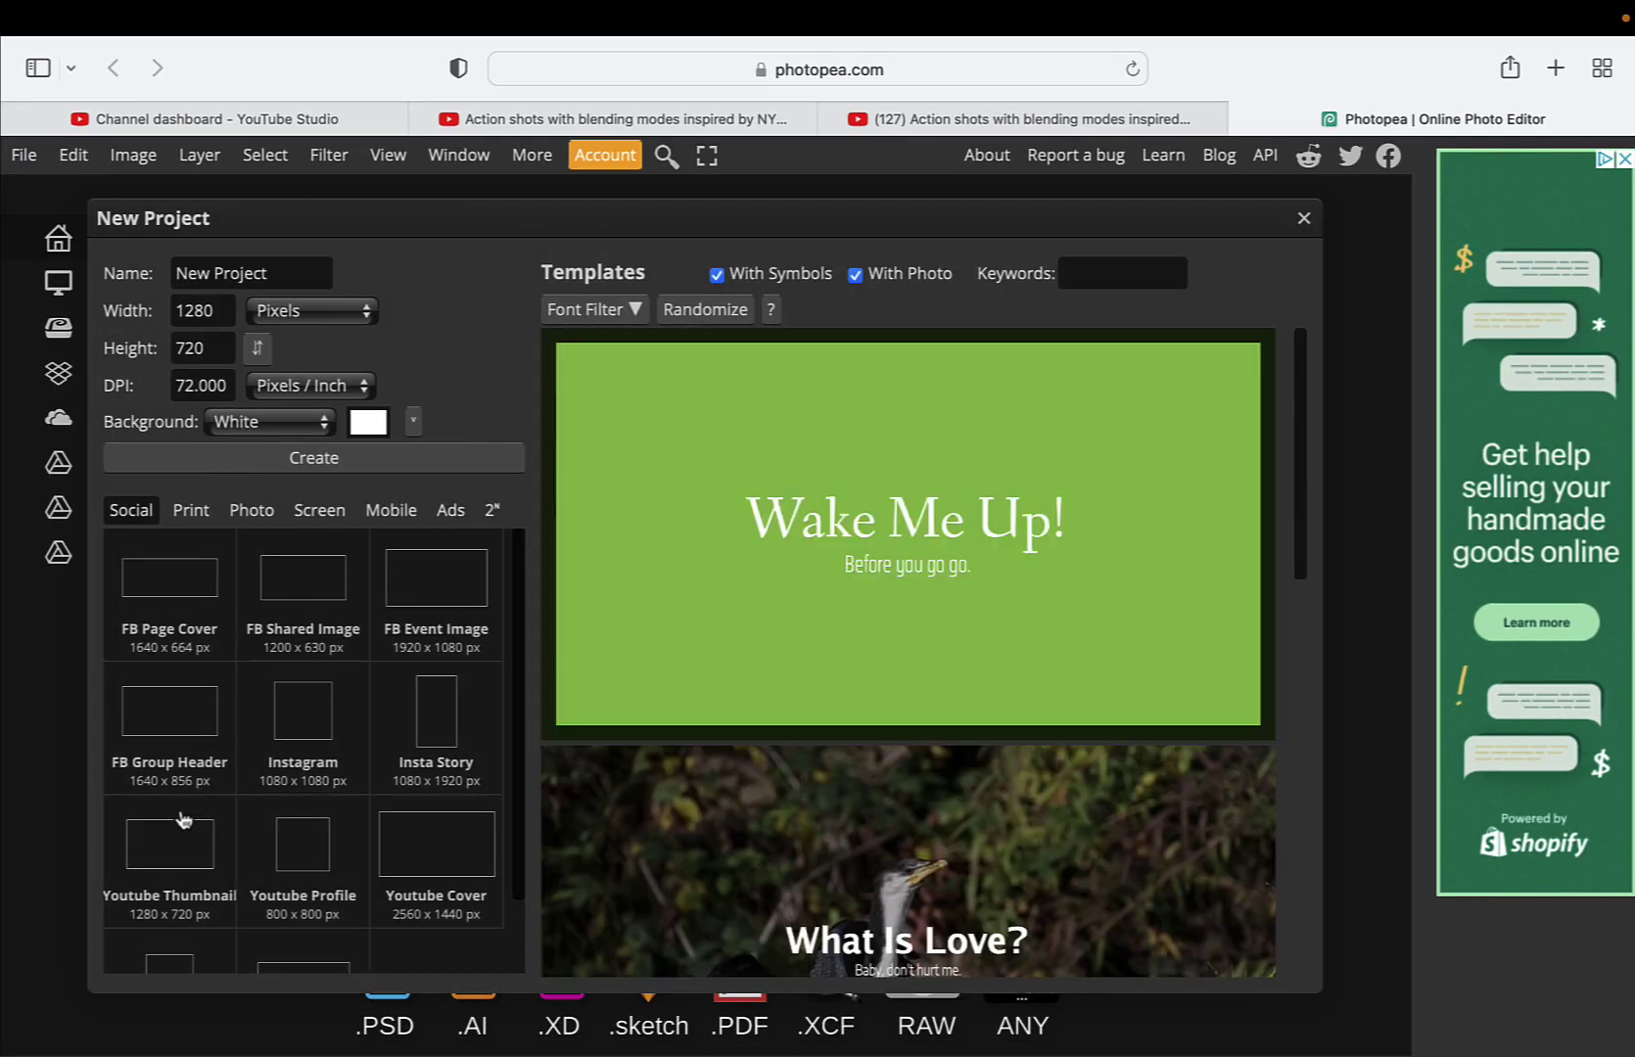
{"action": "scroll", "coordinate": [182, 820], "scroll_direction": "down", "scroll_amount": 1}
{"action": "left_click", "coordinate": [199, 510]}
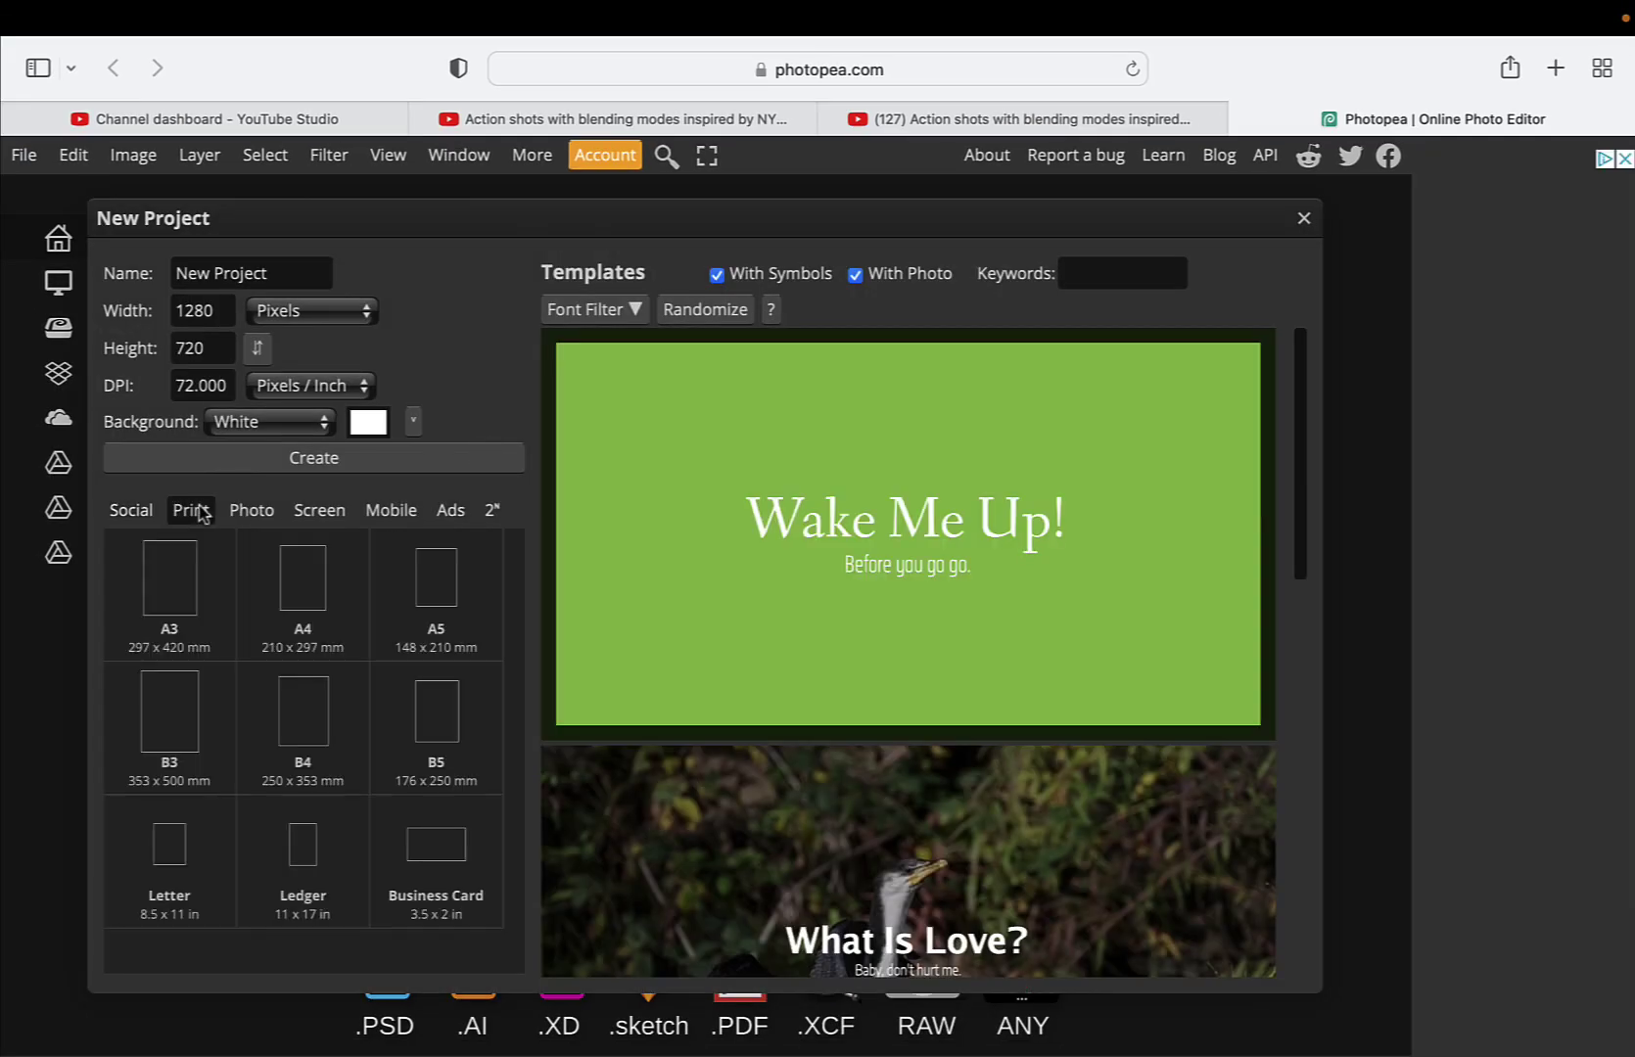
{"action": "left_click", "coordinate": [174, 878]}
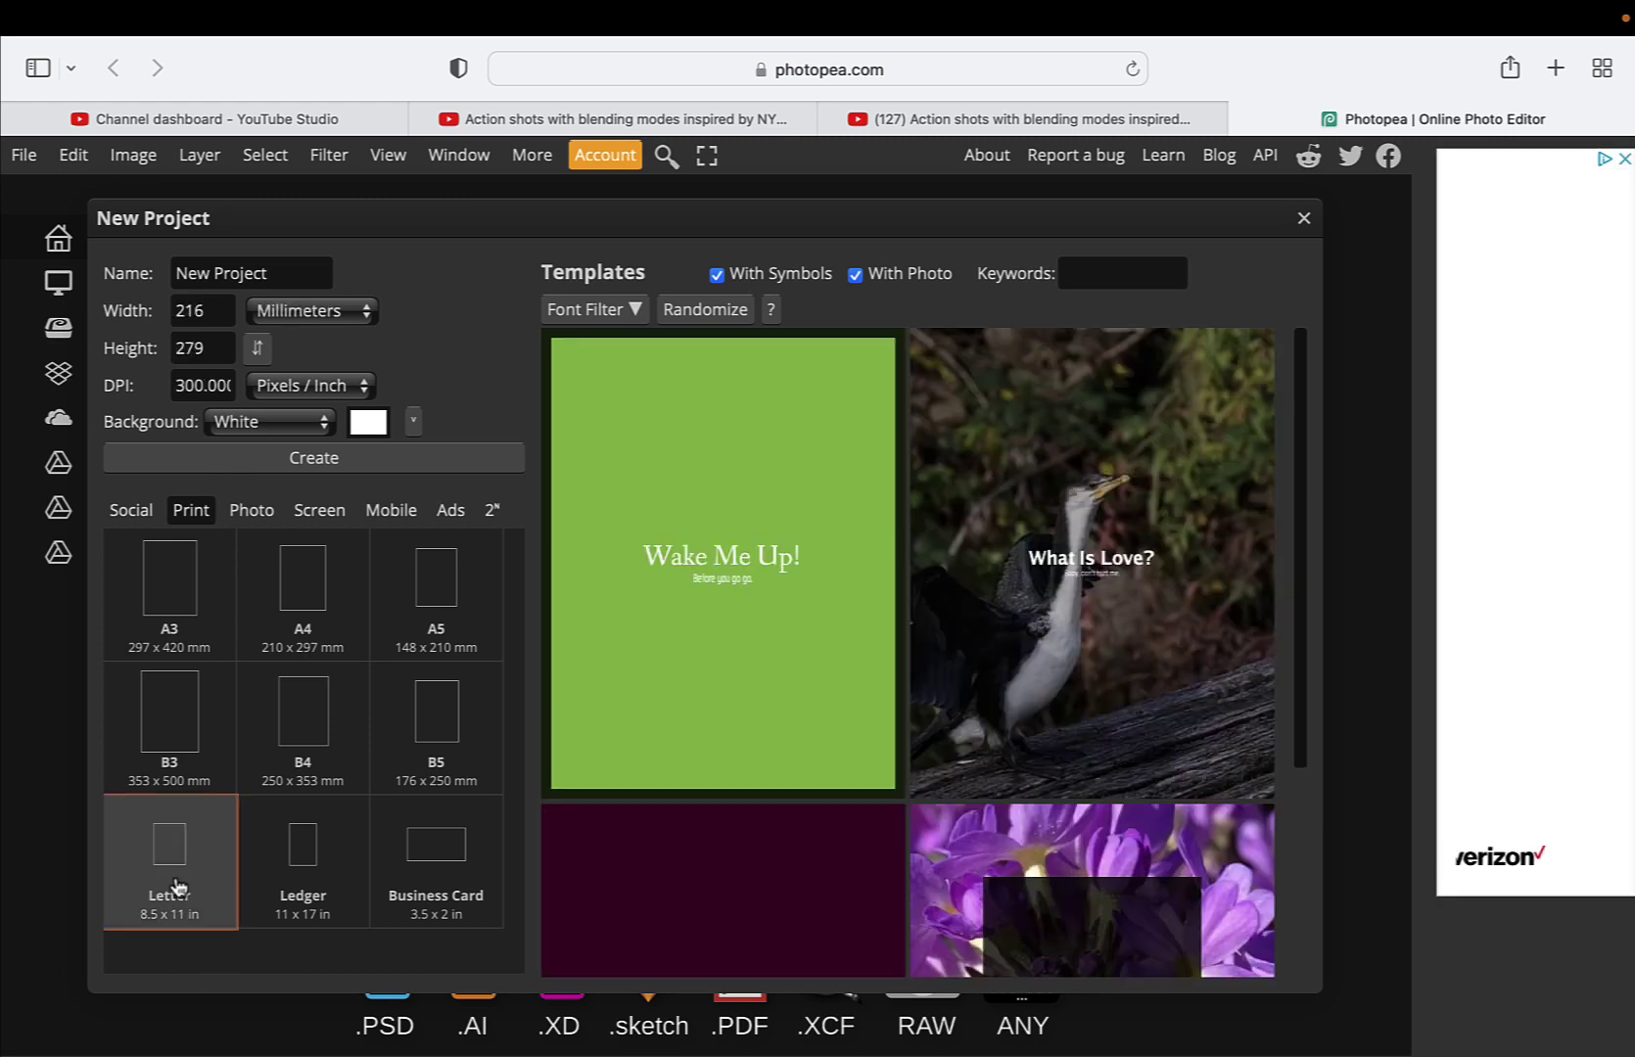
{"action": "left_click", "coordinate": [259, 349]}
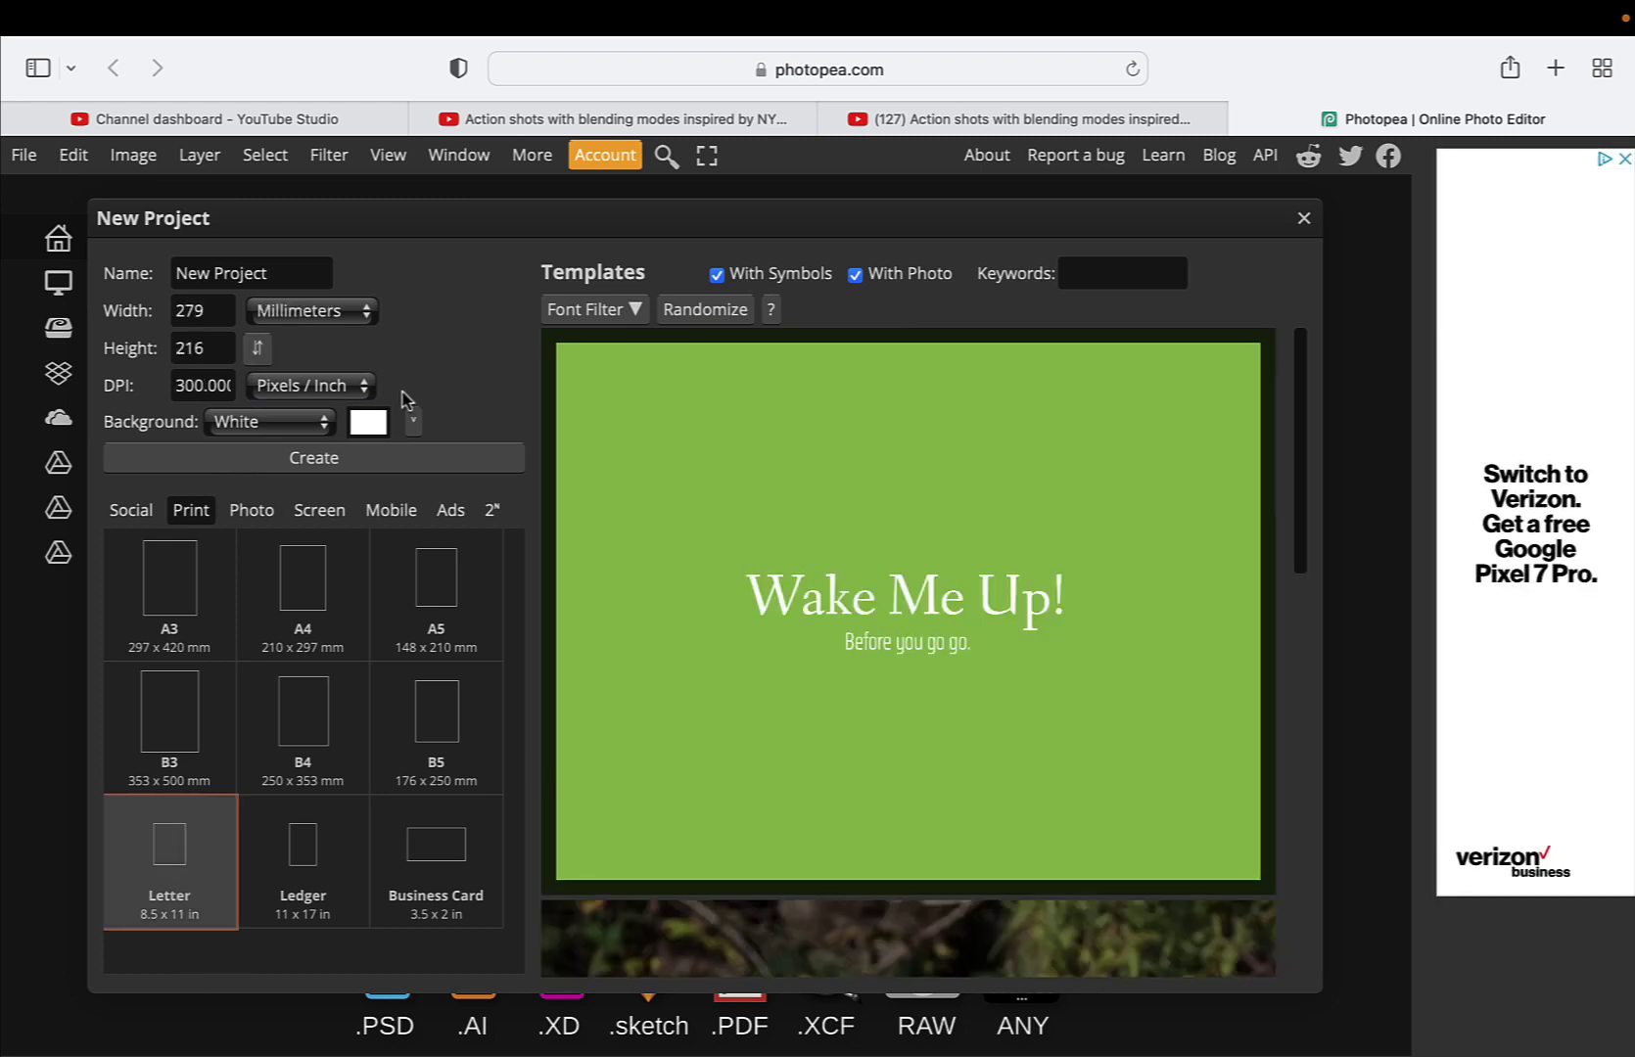
{"action": "left_click", "coordinate": [323, 460]}
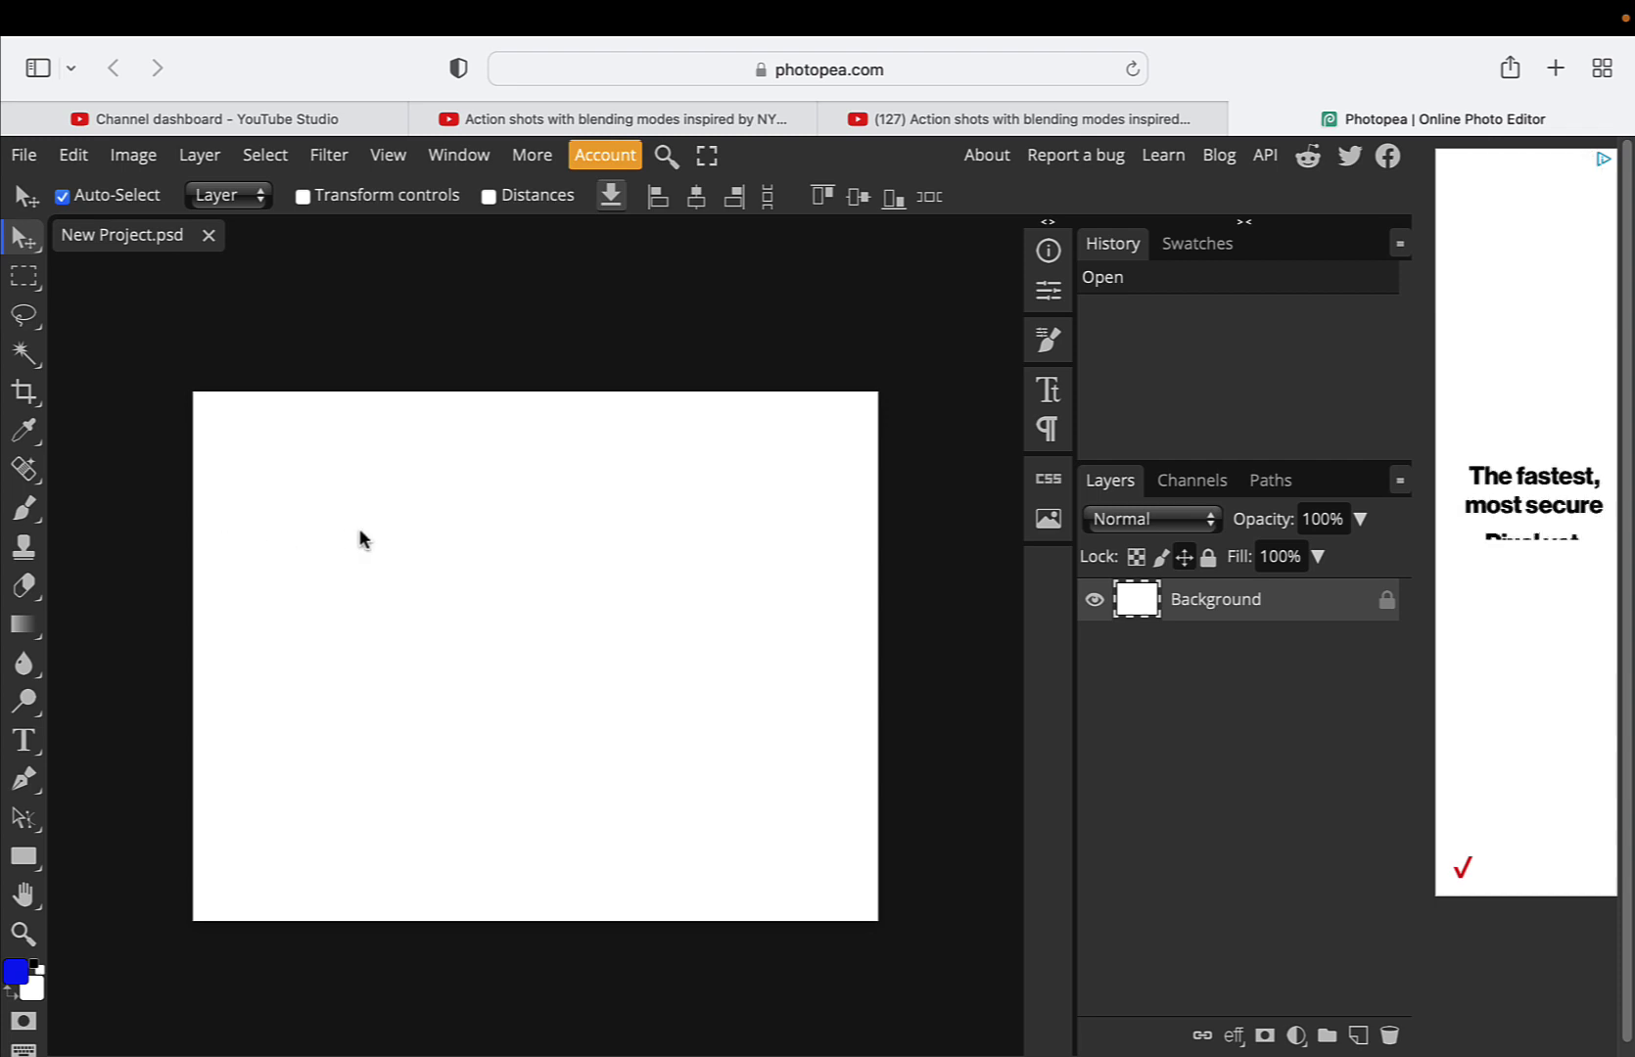
Open the dafont.com font download site in another new browser tab
{"action": "mouse_move", "coordinate": [1411, 42]}
{"action": "left_click", "coordinate": [1541, 71]}
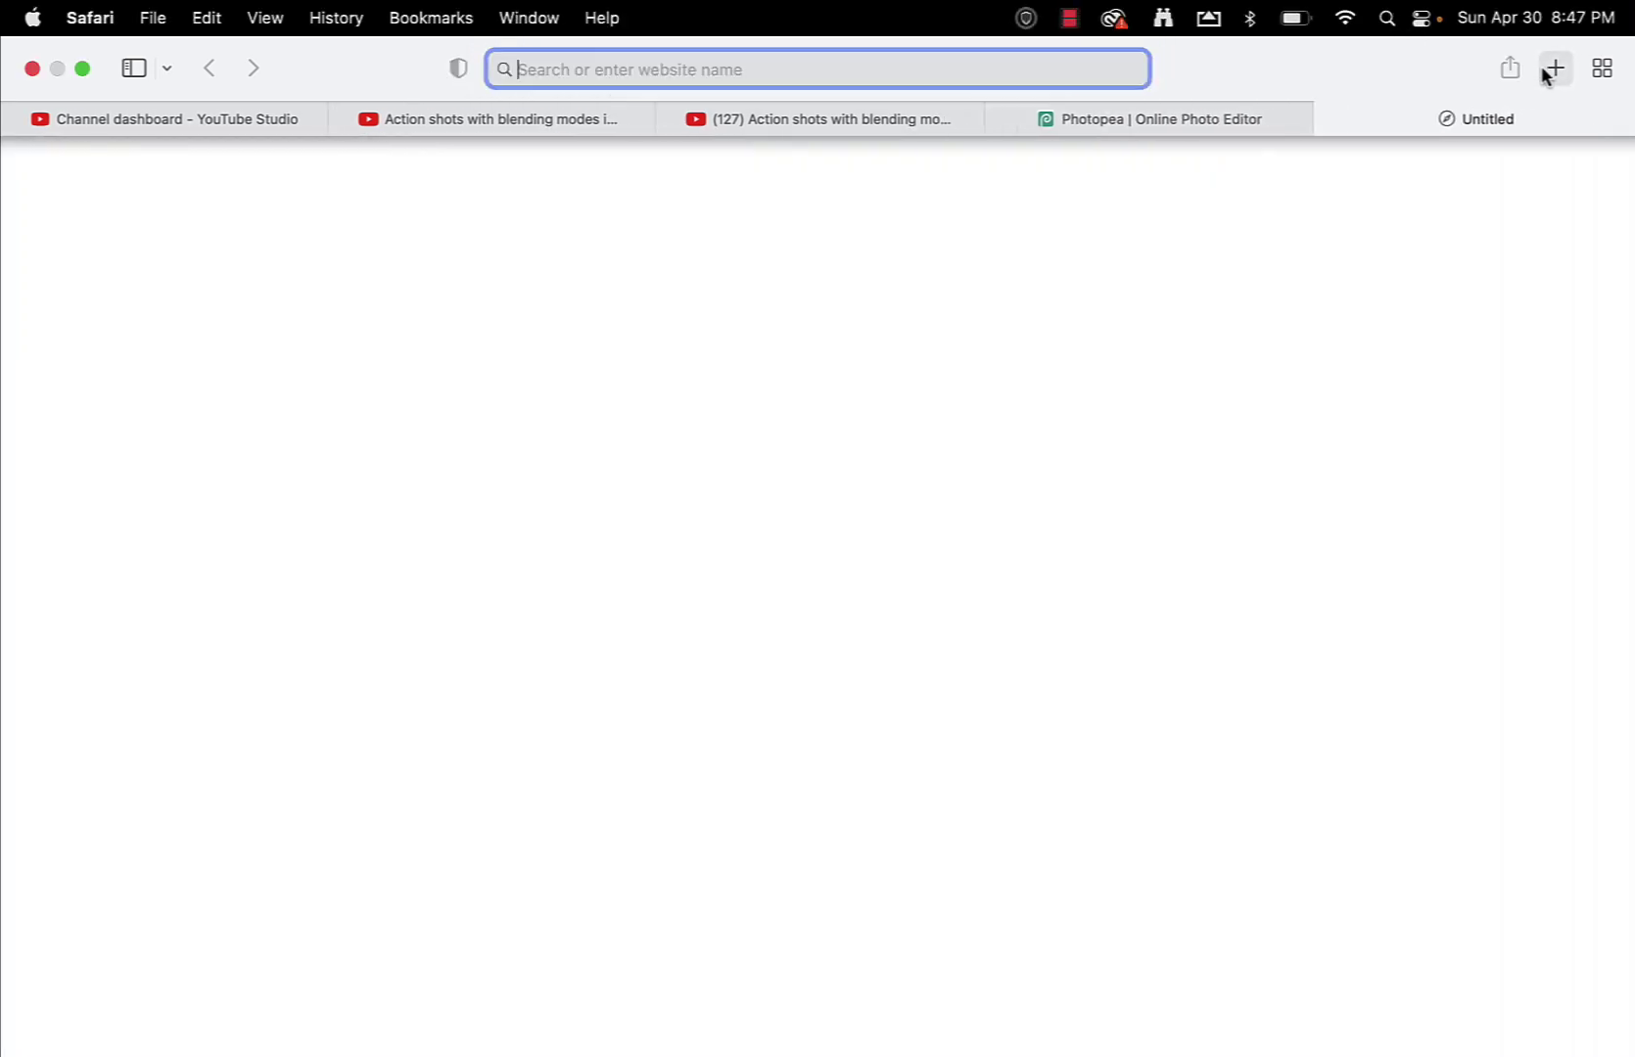
{"action": "type", "text": "daf"}
{"action": "key", "text": "Return"}
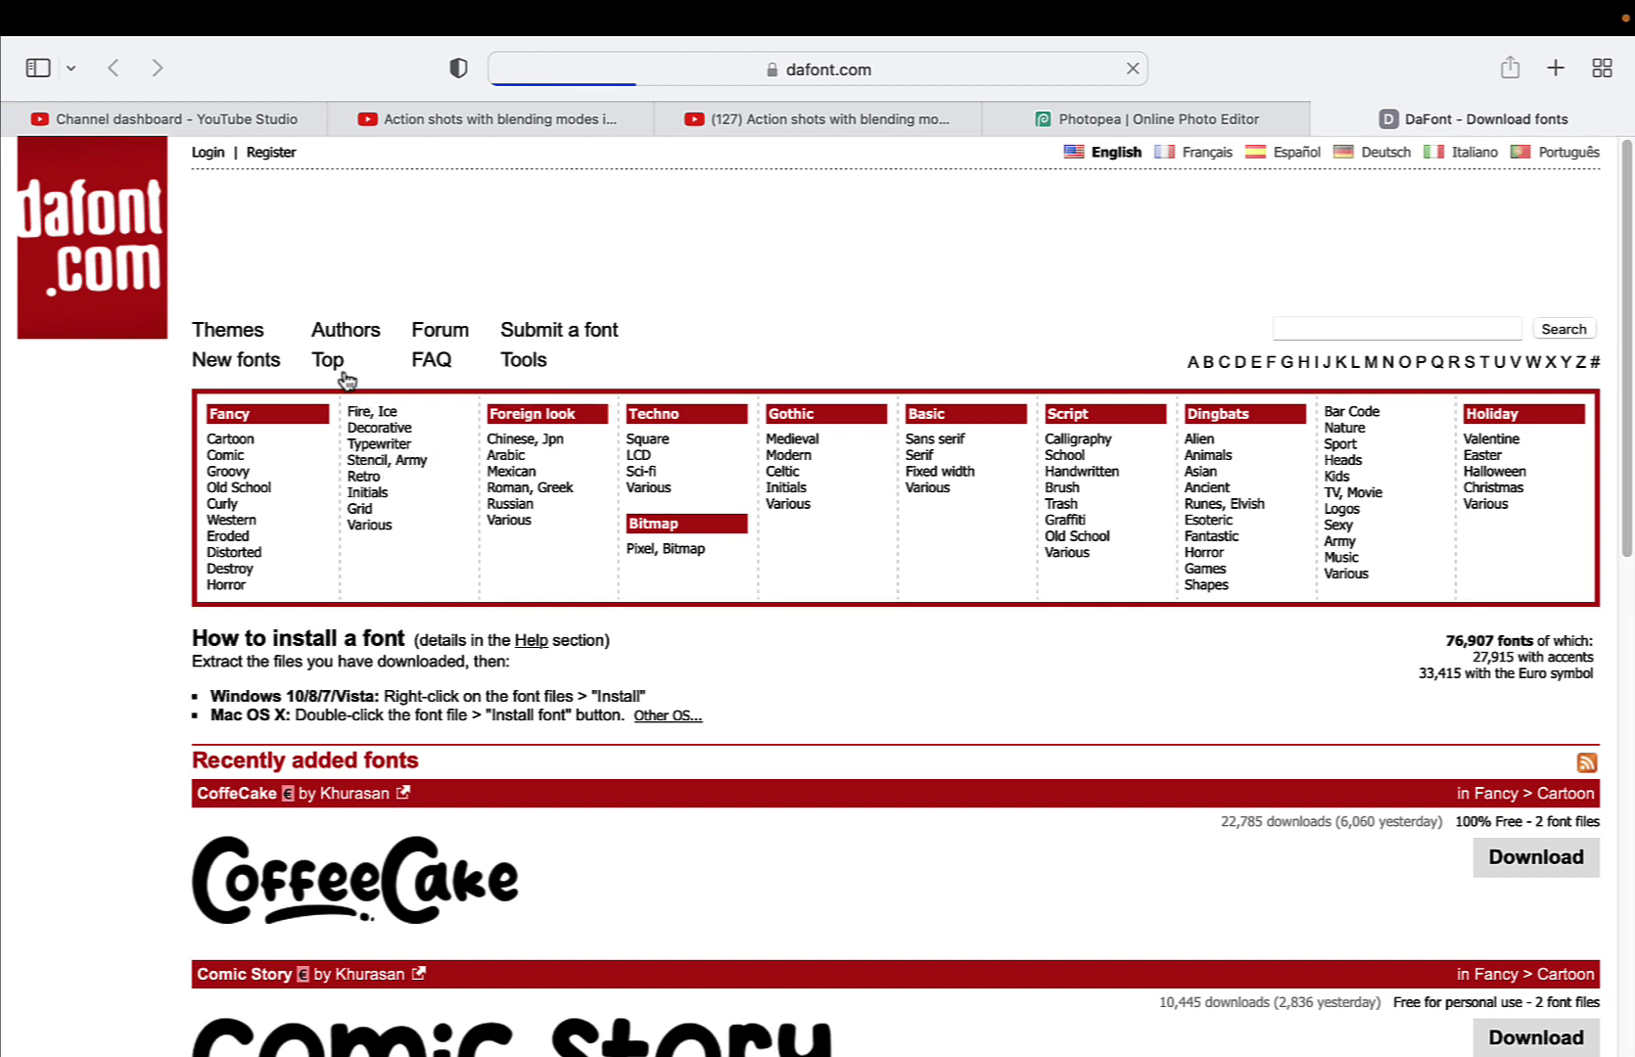
Look through the Horror fonts in the Fancy category and switch to the list of top fonts
{"action": "left_click", "coordinate": [259, 589]}
{"action": "scroll", "coordinate": [719, 554], "scroll_direction": "down", "scroll_amount": 5}
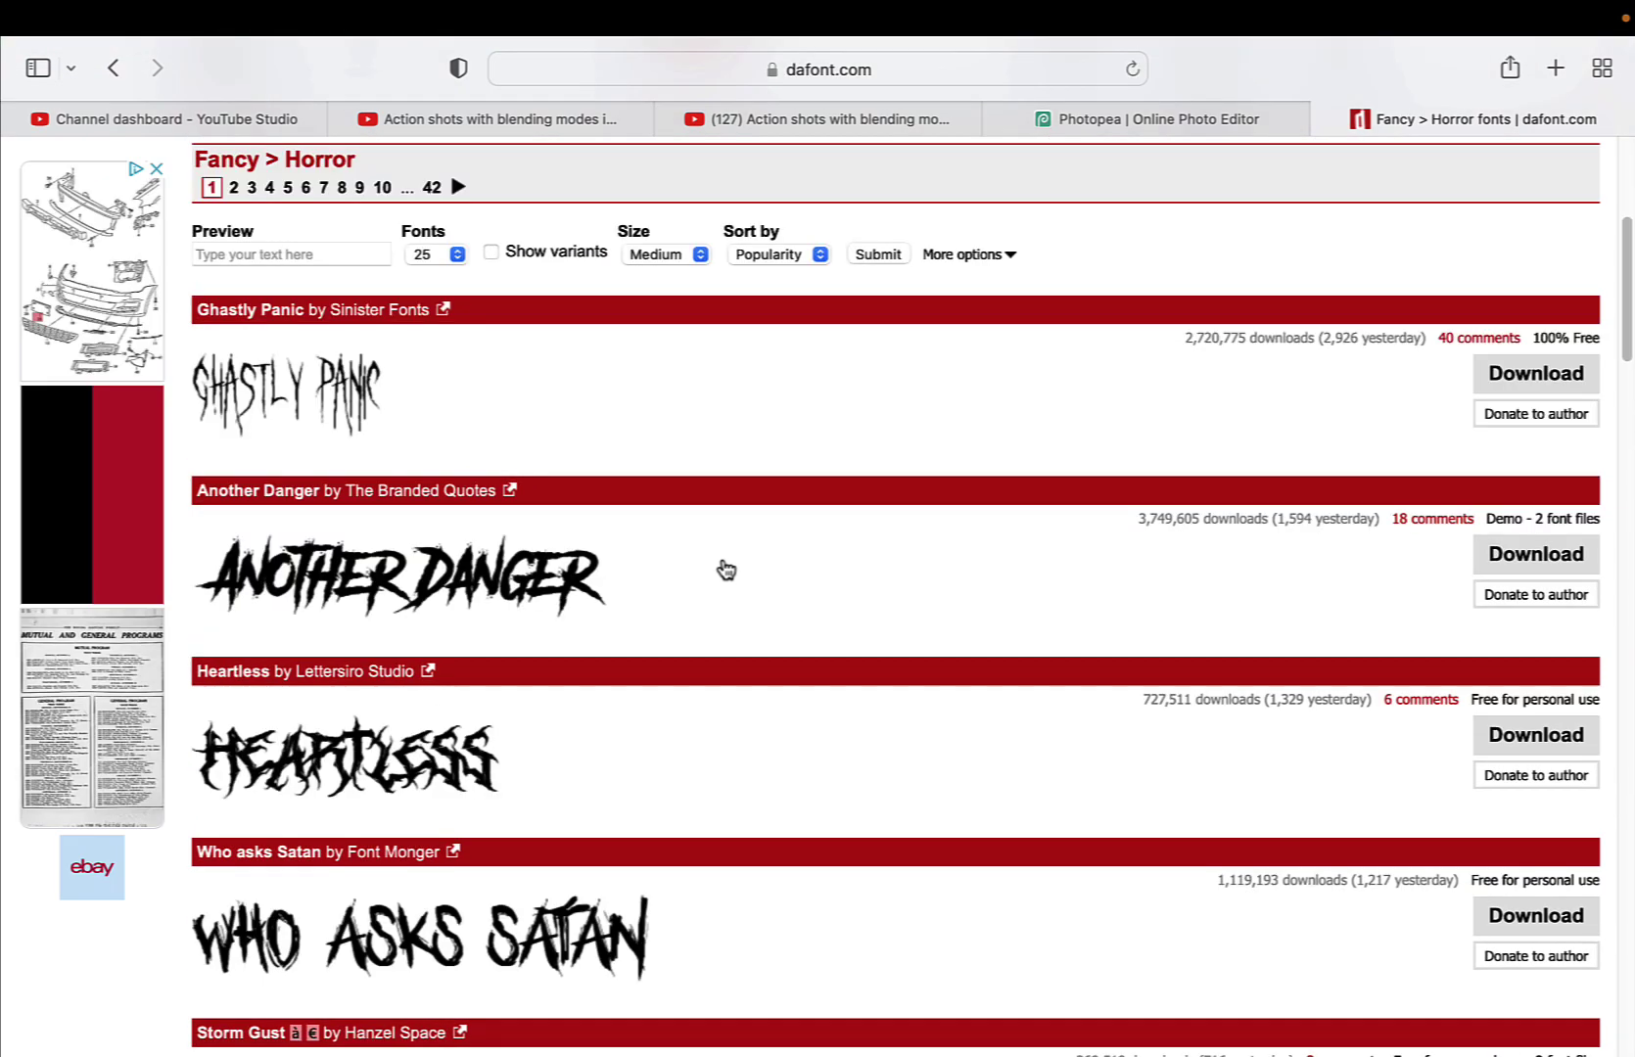
{"action": "scroll", "coordinate": [726, 569], "scroll_direction": "up", "scroll_amount": 5}
{"action": "left_click", "coordinate": [328, 274]}
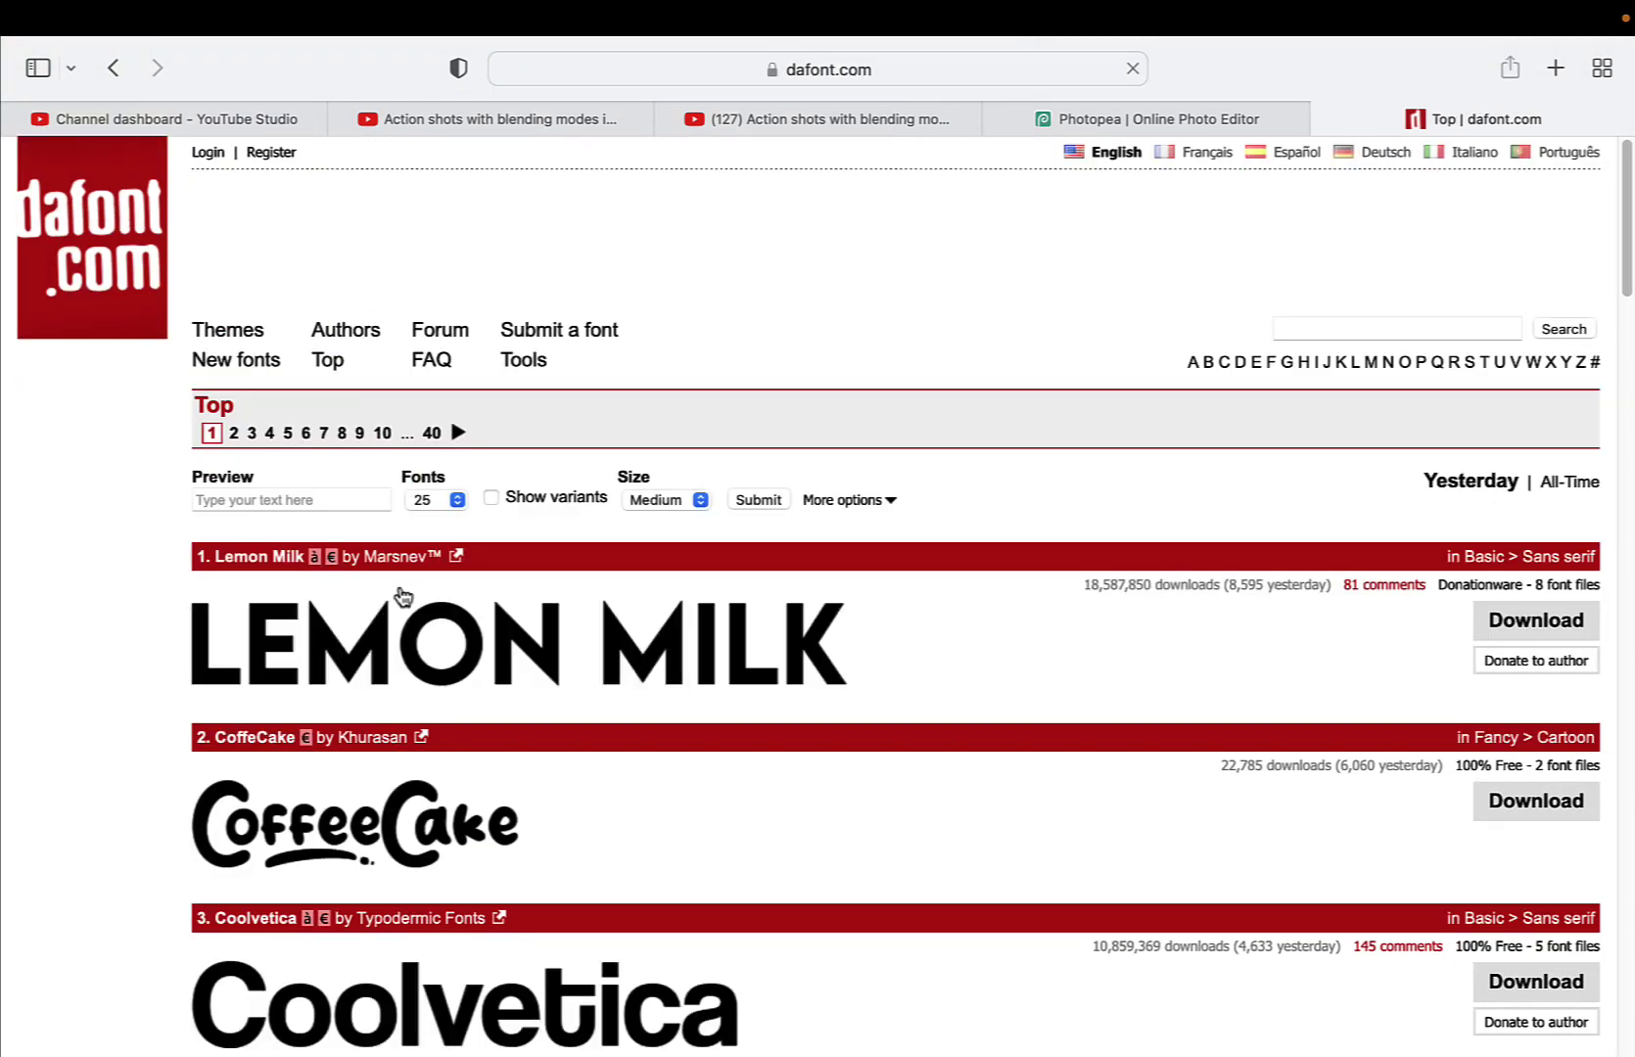
Preview the top fonts with the sample text "Physics" and compare how the word looks down the list
{"action": "left_click", "coordinate": [360, 503]}
{"action": "type", "text": "P"}
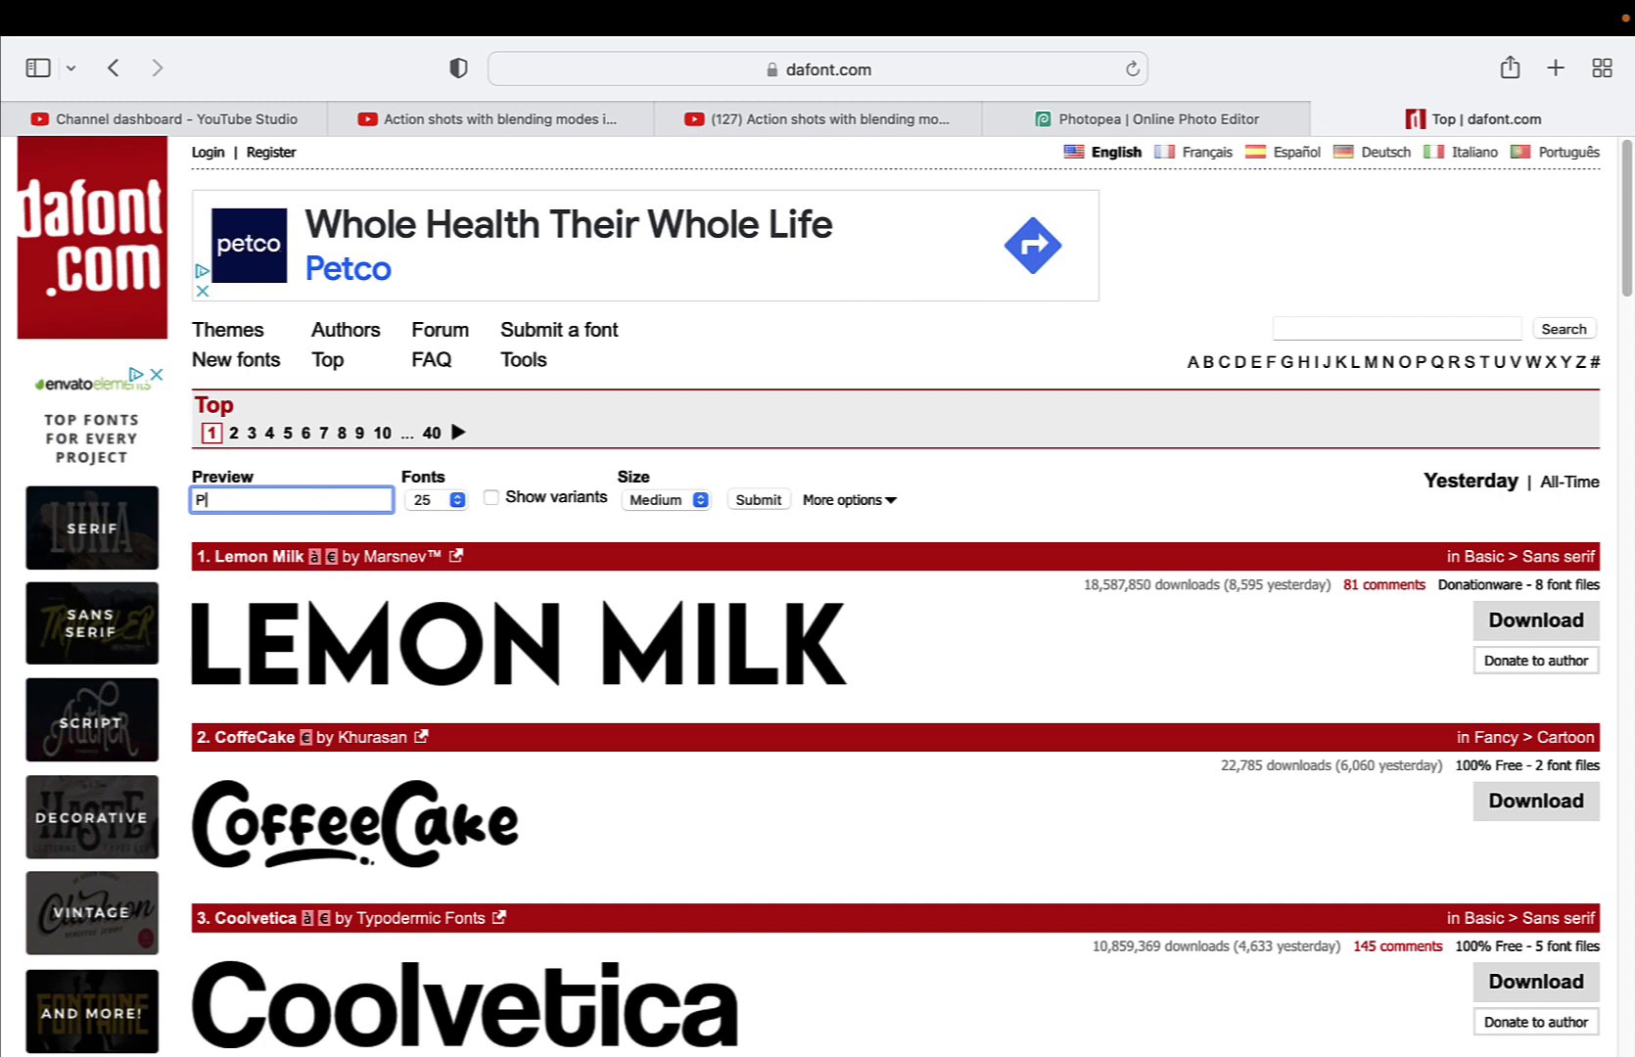
{"action": "type", "text": "ysics"}
{"action": "key", "text": "BackSpace"}
{"action": "key", "text": "BackSpace"}
{"action": "key", "text": "BackSpace"}
{"action": "key", "text": "BackSpace"}
{"action": "key", "text": "BackSpace"}
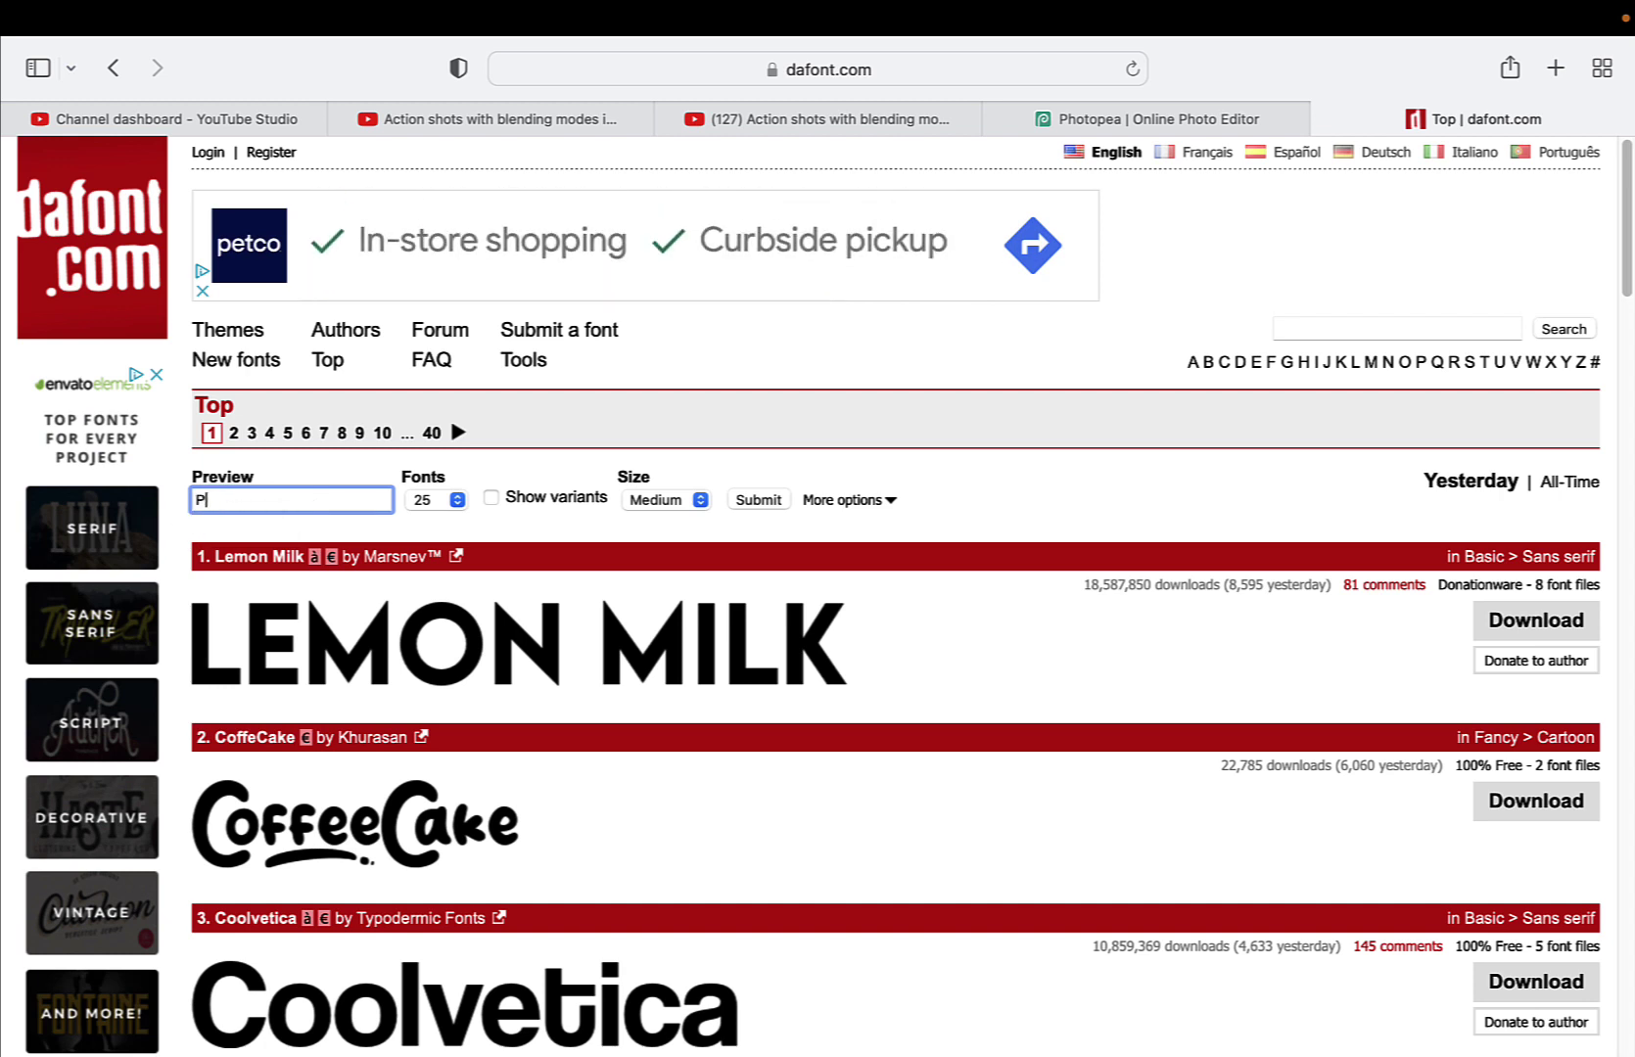
{"action": "type", "text": "hi"}
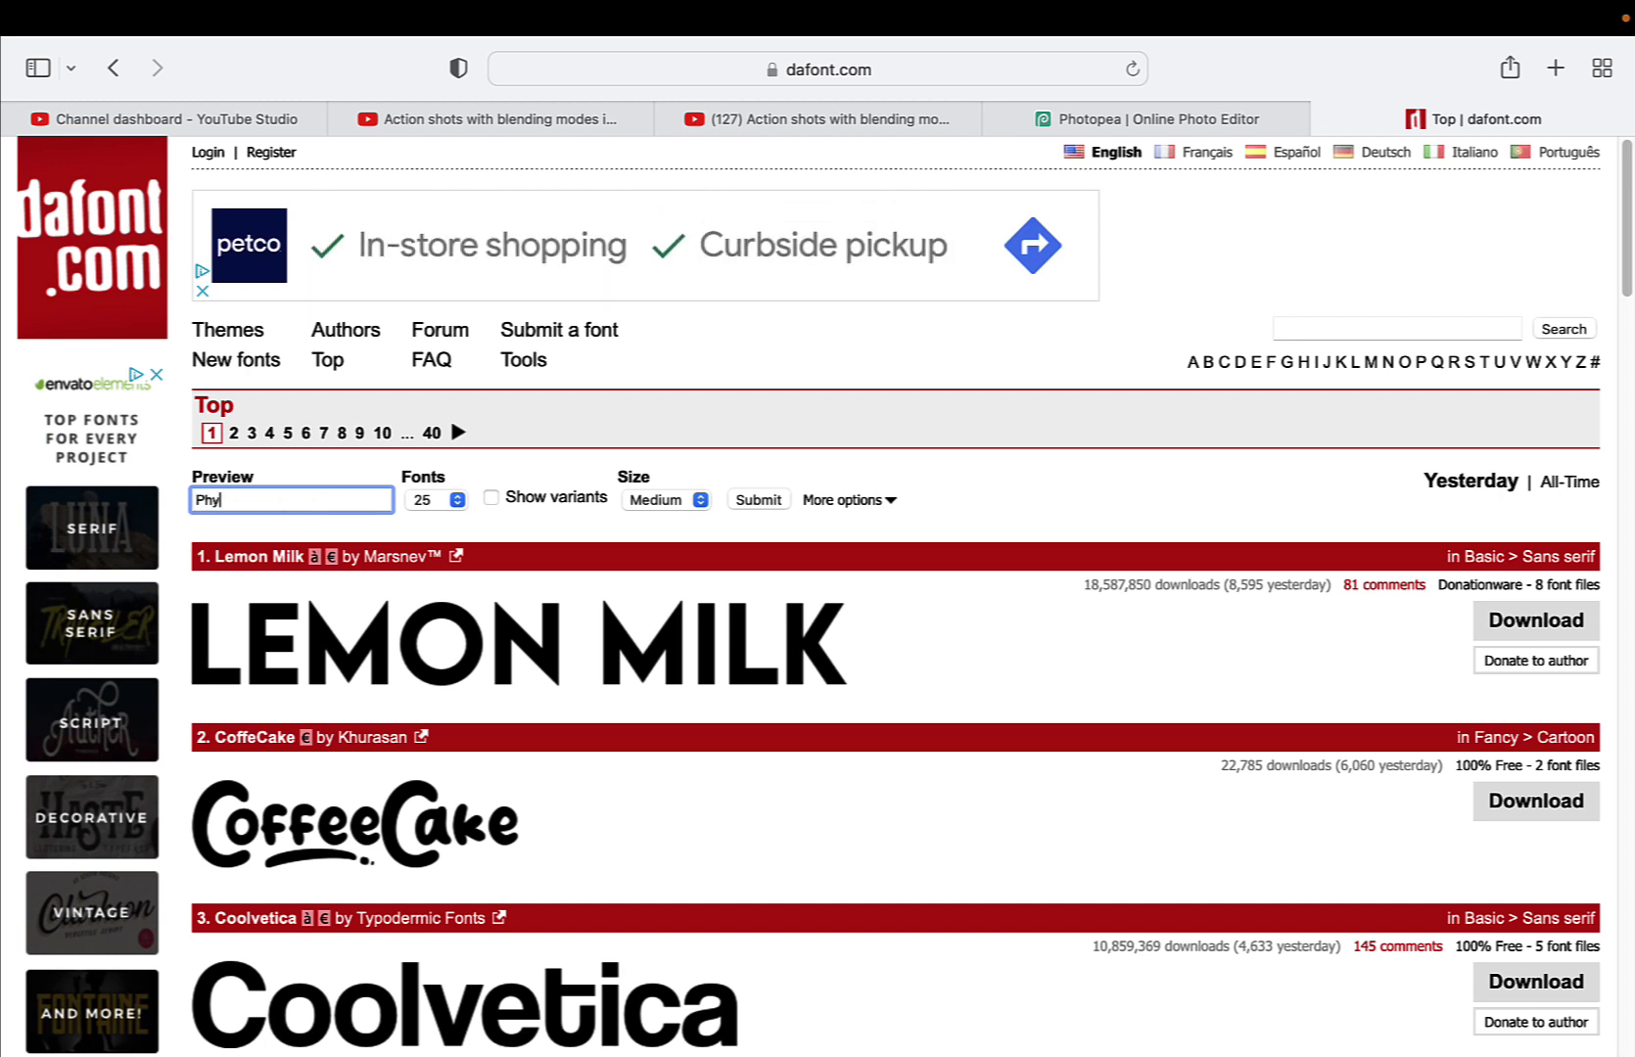
{"action": "type", "text": "sics"}
{"action": "key", "text": "Return"}
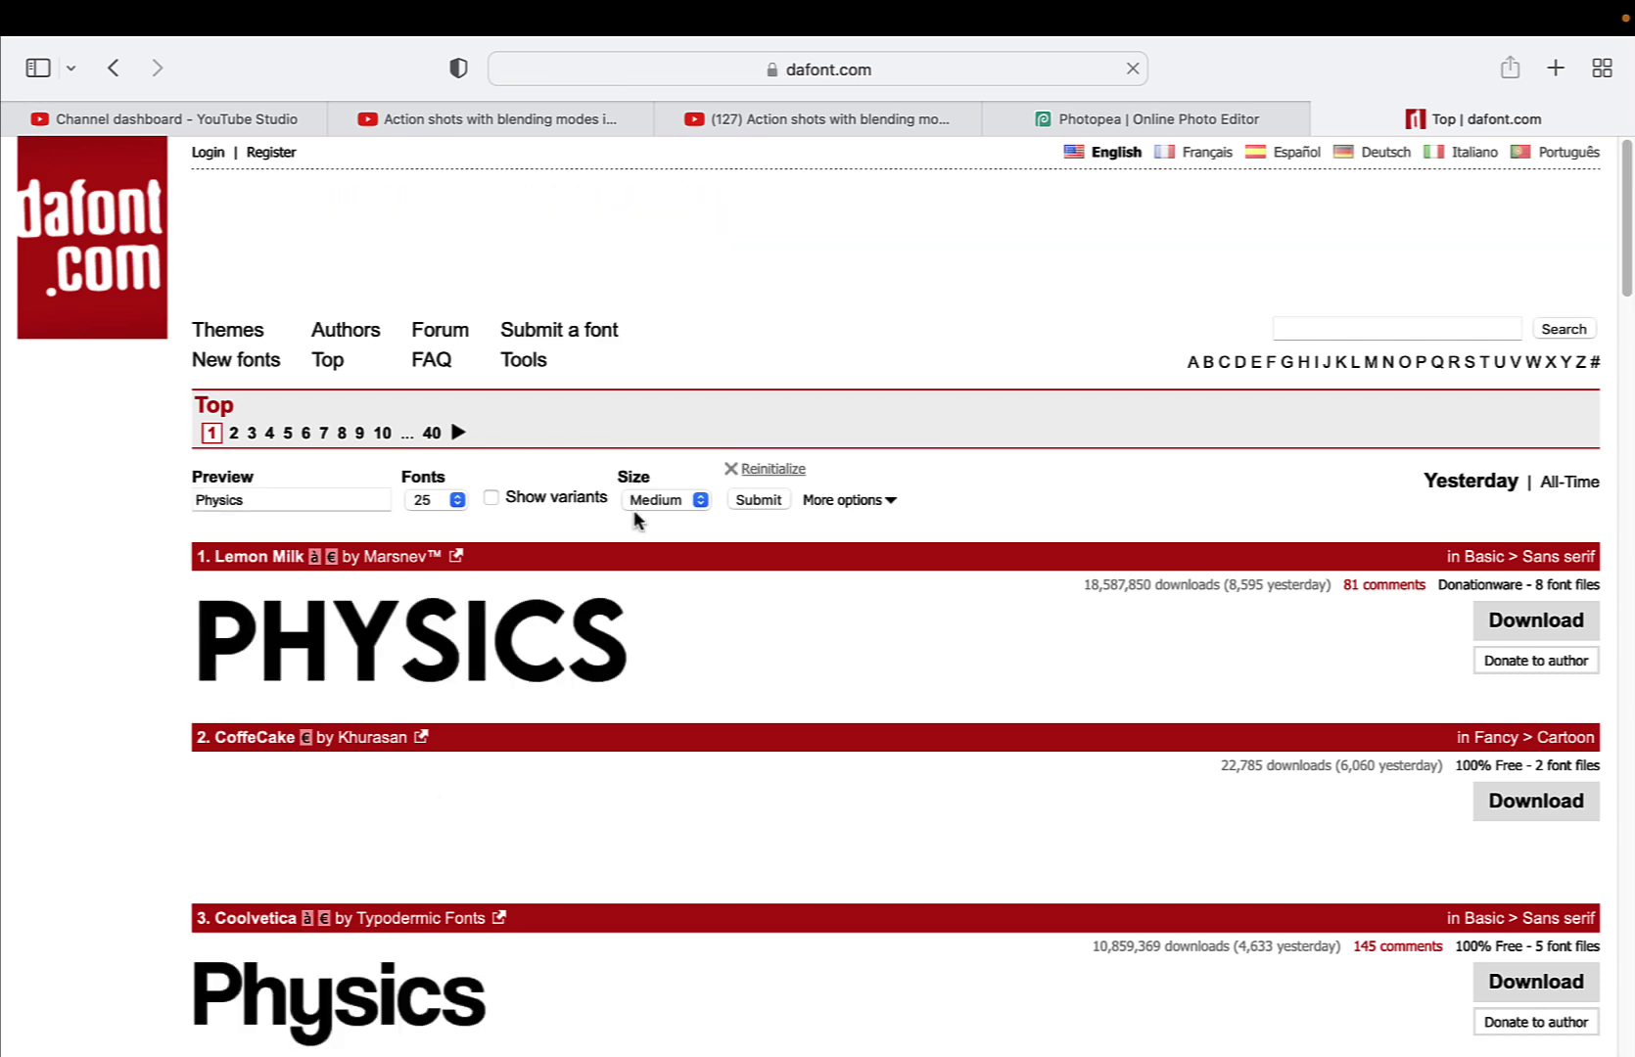
{"action": "scroll", "coordinate": [729, 556], "scroll_direction": "down", "scroll_amount": 3}
{"action": "scroll", "coordinate": [729, 556], "scroll_direction": "down", "scroll_amount": 10}
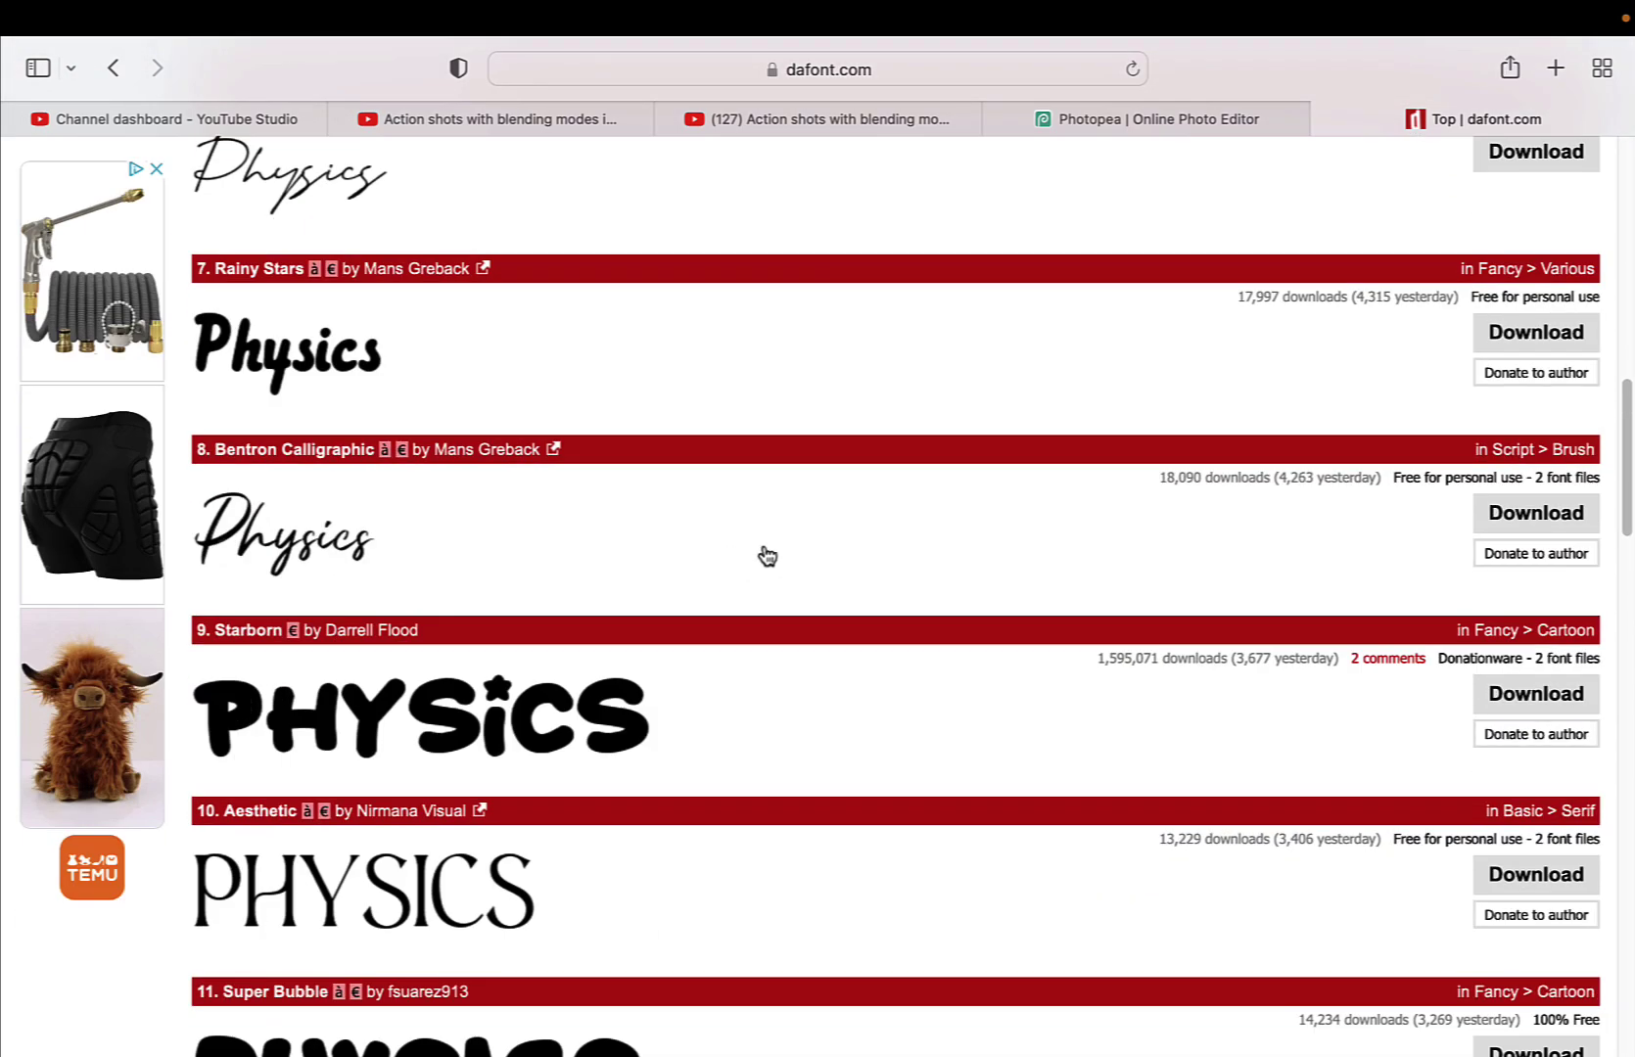
Return to the blank Photopea project, activate the Type tool and add an empty layer above the background
{"action": "left_click", "coordinate": [1145, 119]}
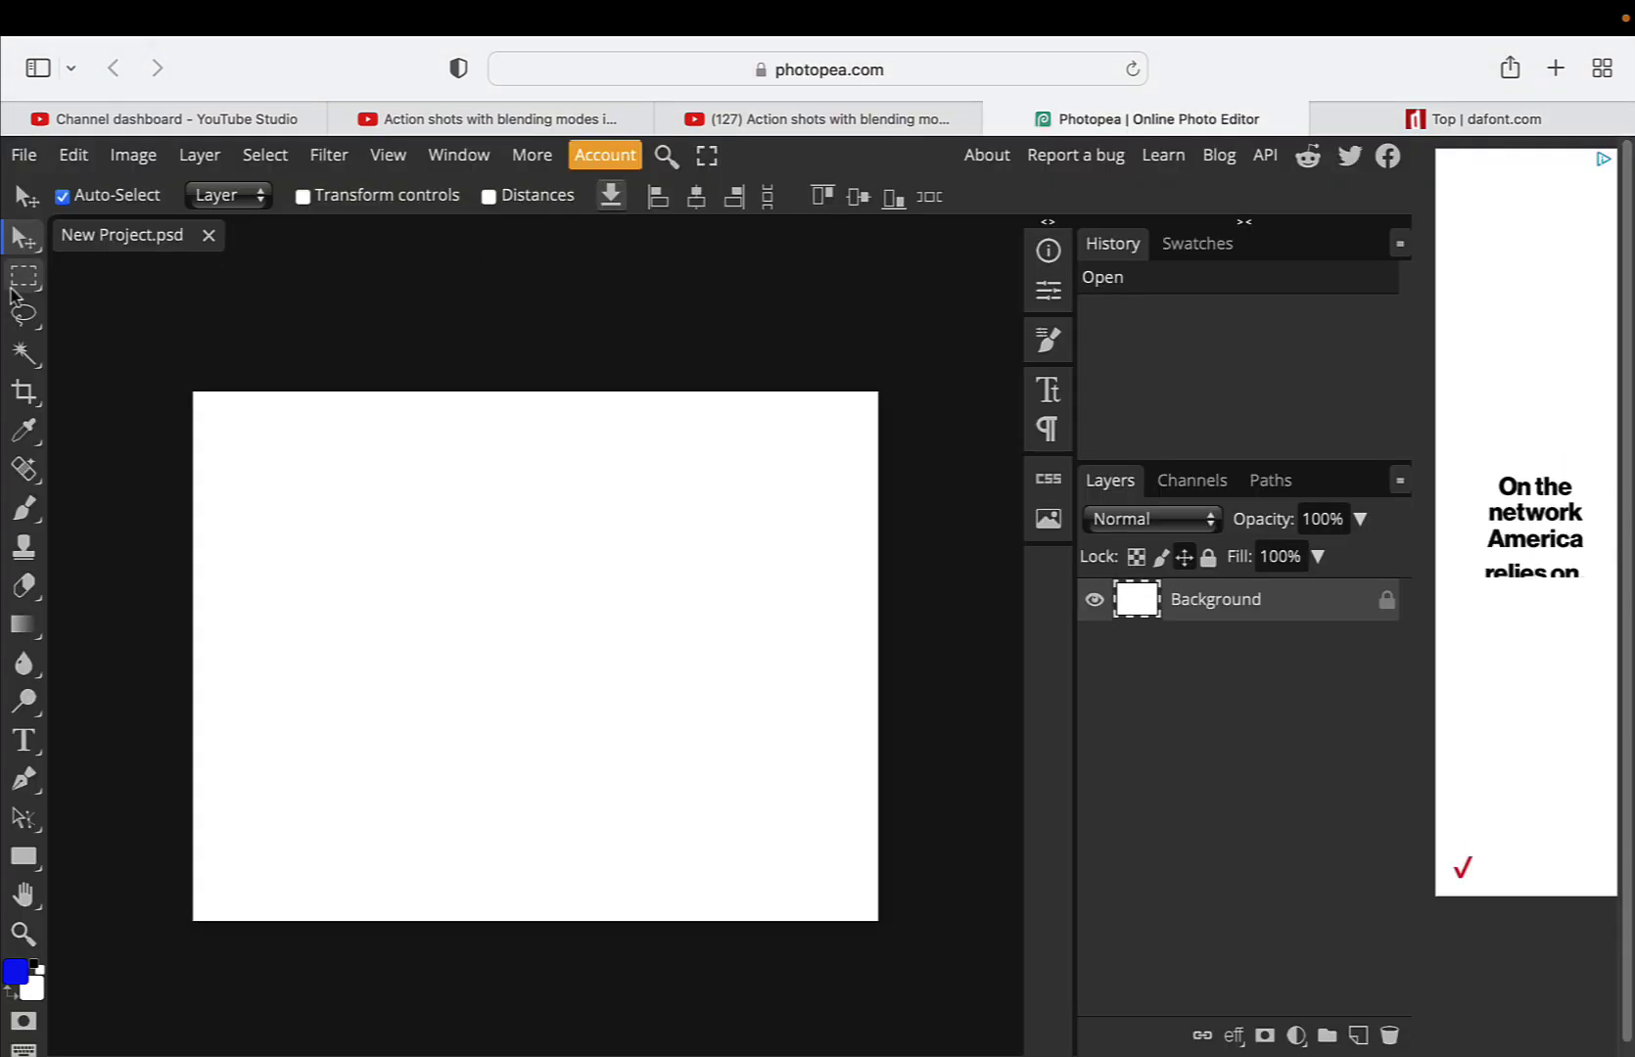
{"action": "mouse_move", "coordinate": [83, 355]}
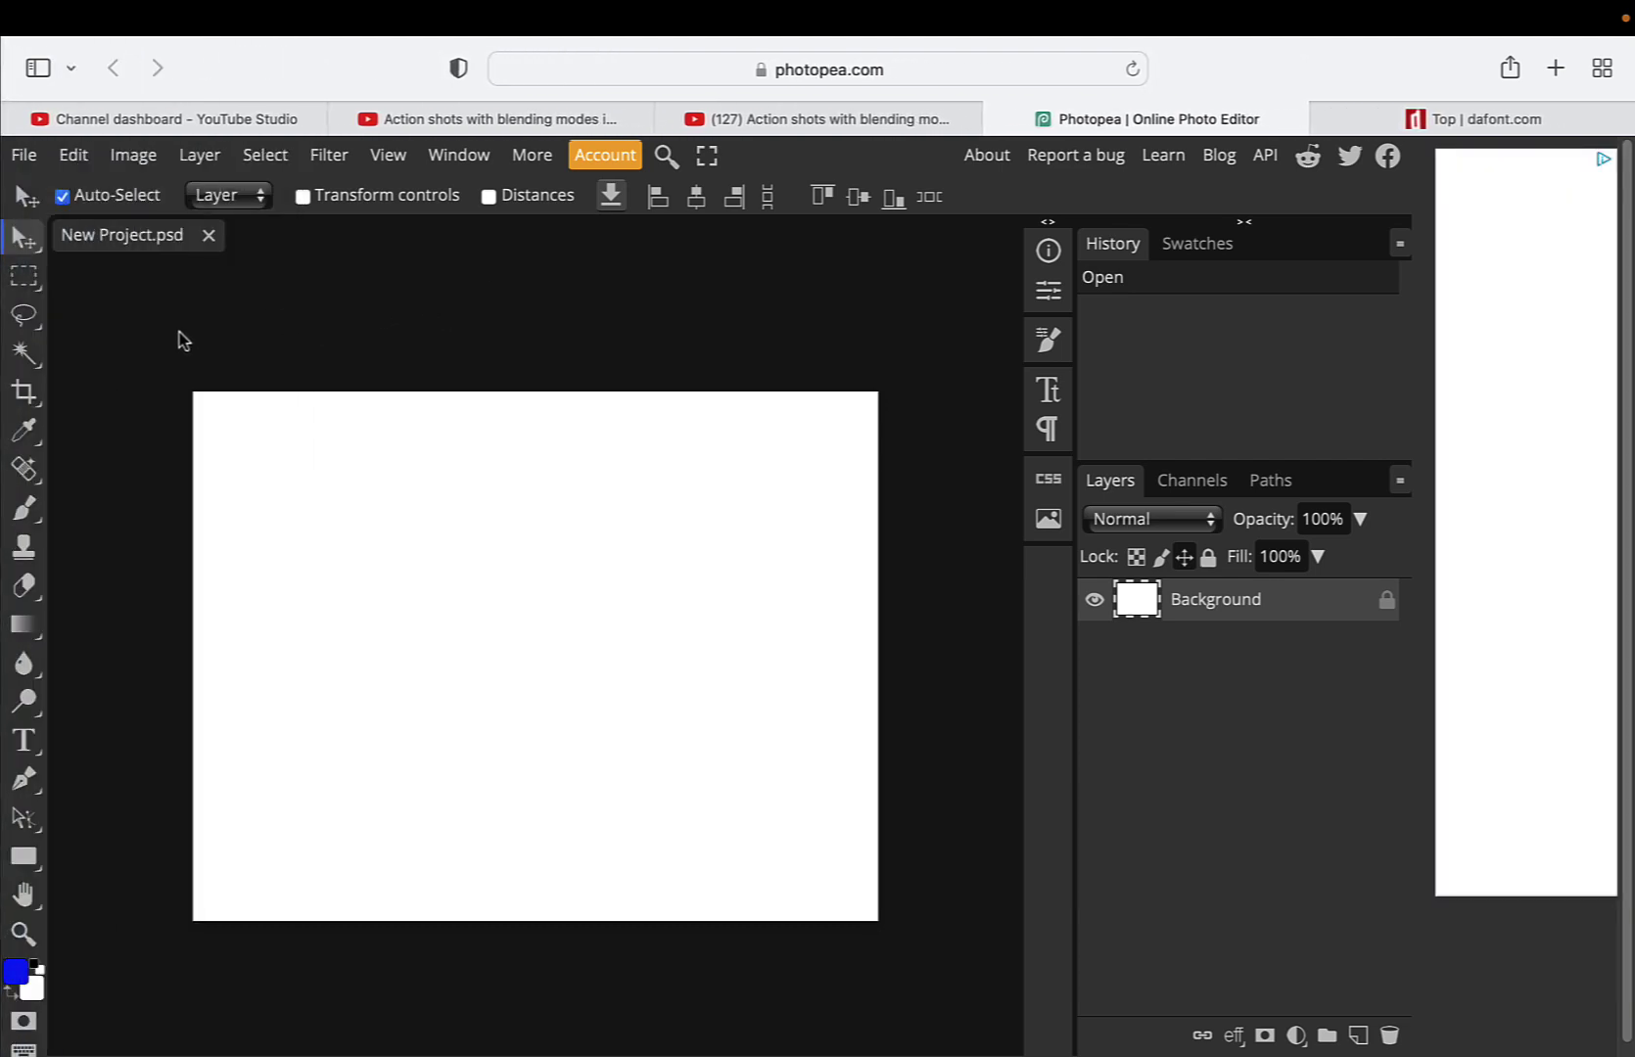
{"action": "left_click", "coordinate": [32, 744]}
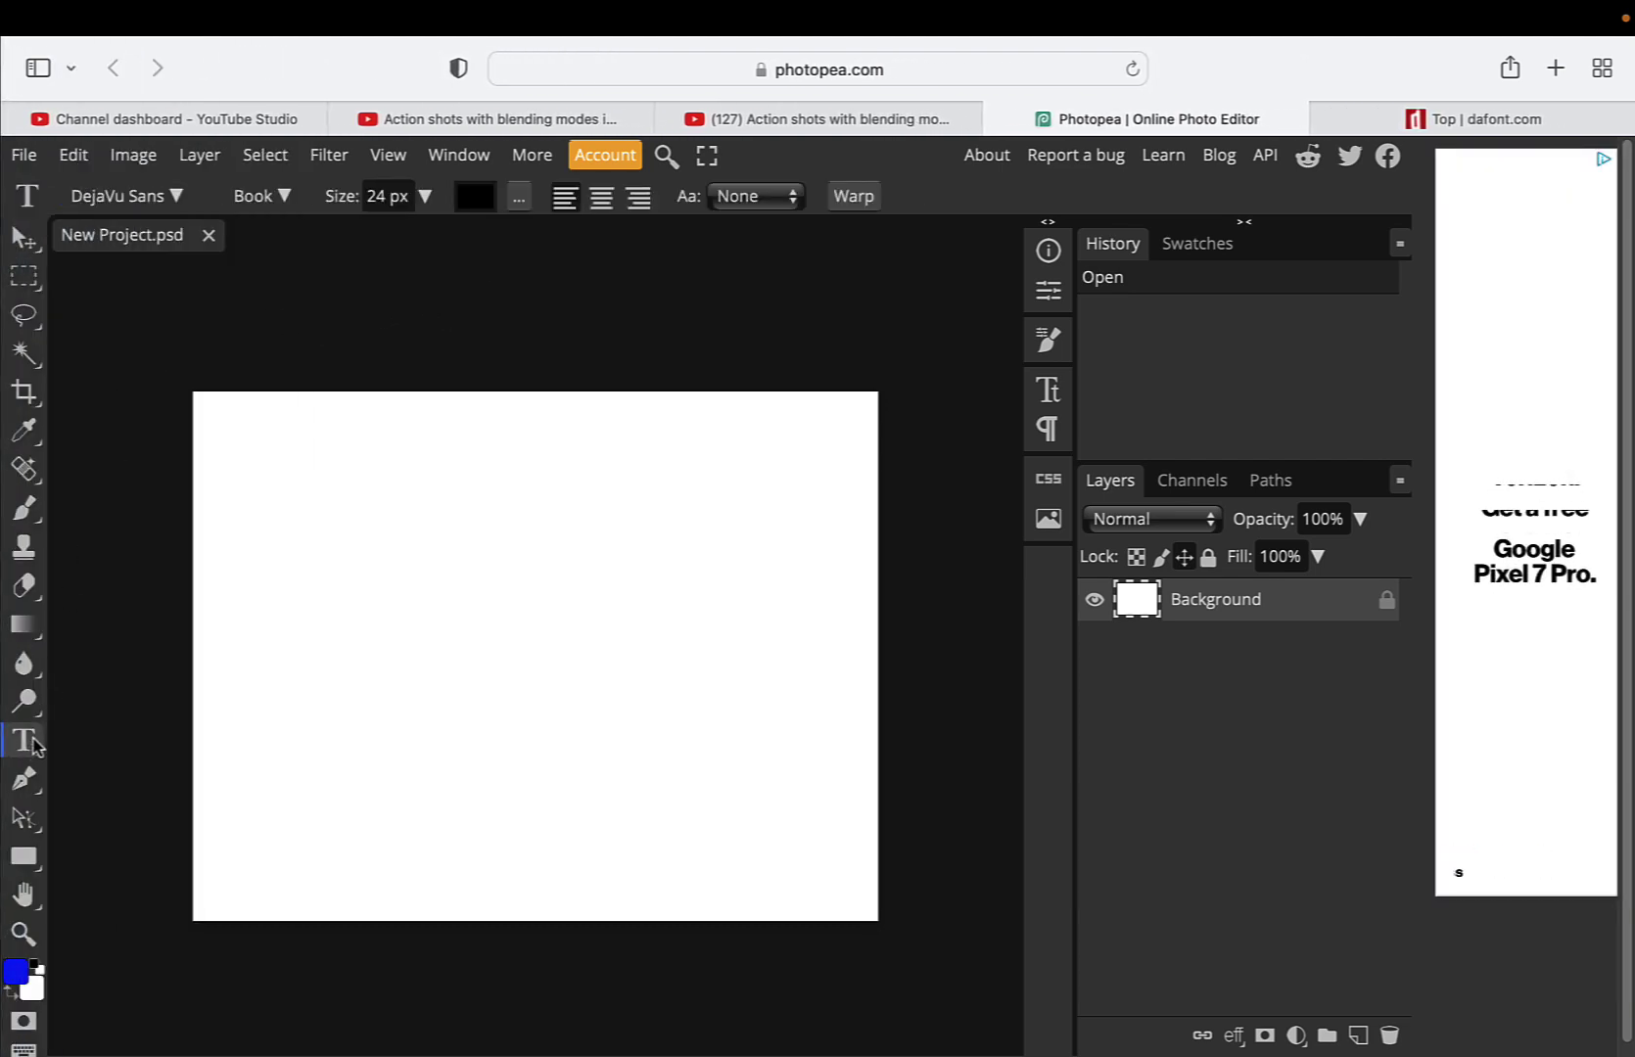
{"action": "left_click", "coordinate": [1359, 1038]}
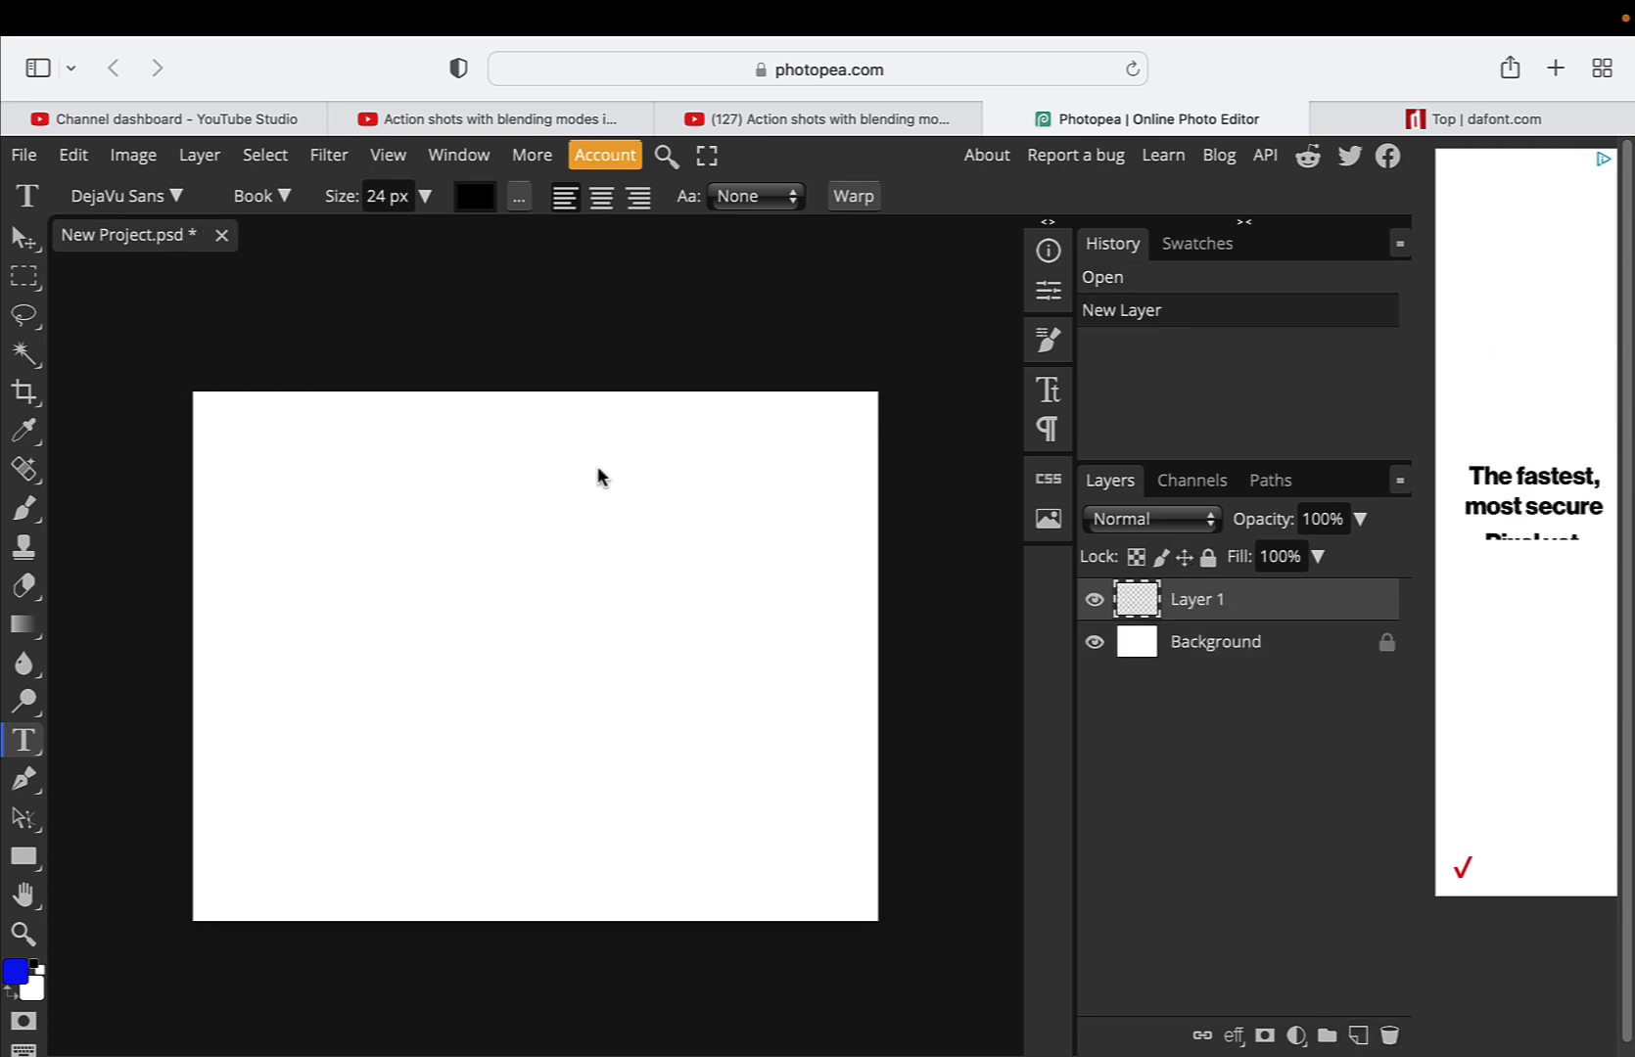
Load the font file HB Sketch Demo.otf from this Mac, searching for "otf", and keep it for future editor sessions
{"action": "left_click", "coordinate": [177, 198]}
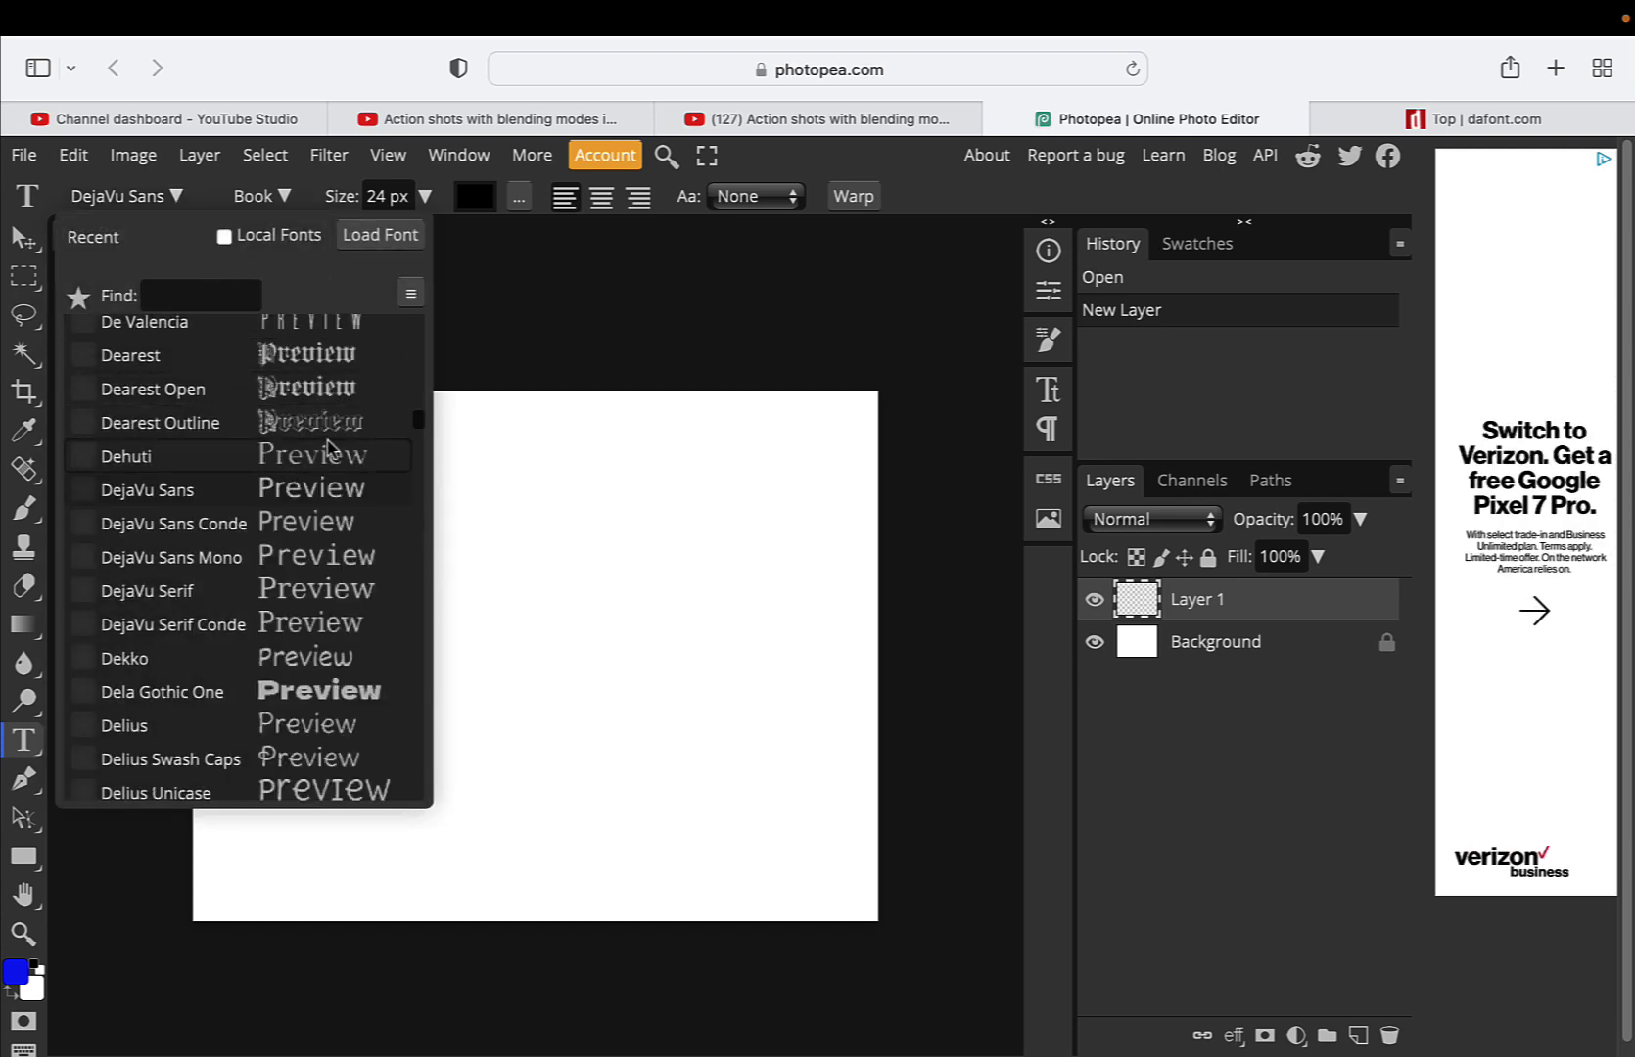
{"action": "left_click_drag", "start_coordinate": [419, 421], "coordinate": [416, 257]}
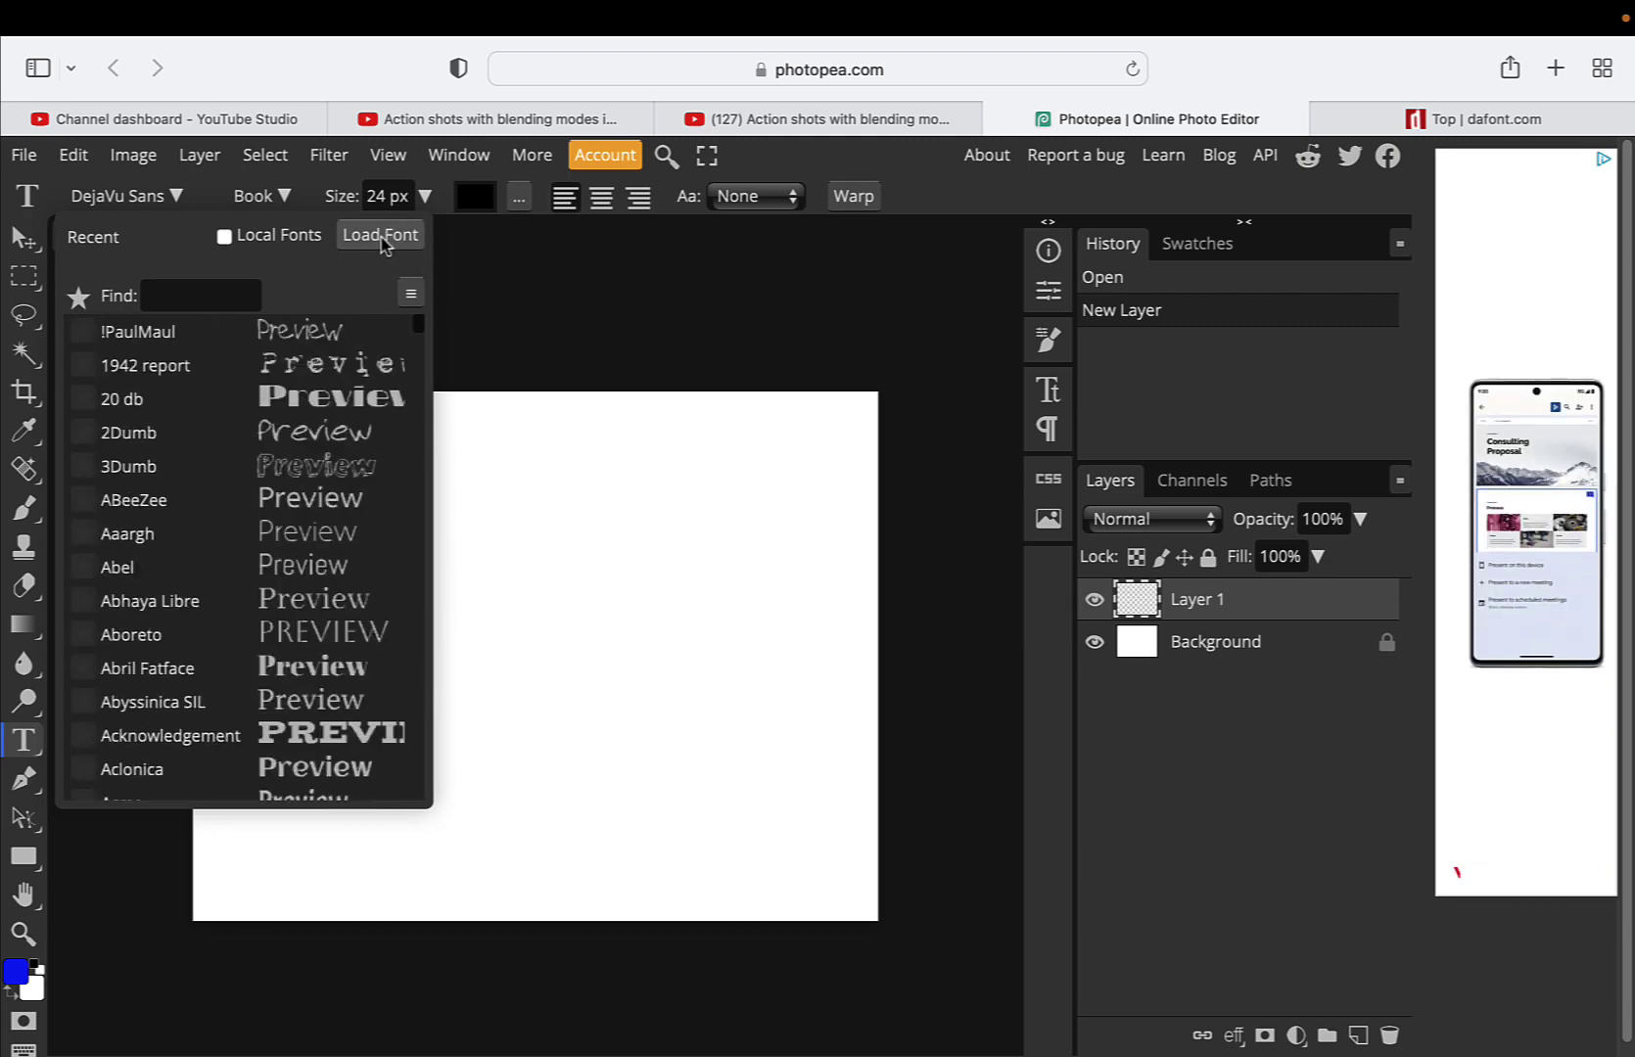
{"action": "left_click", "coordinate": [382, 236]}
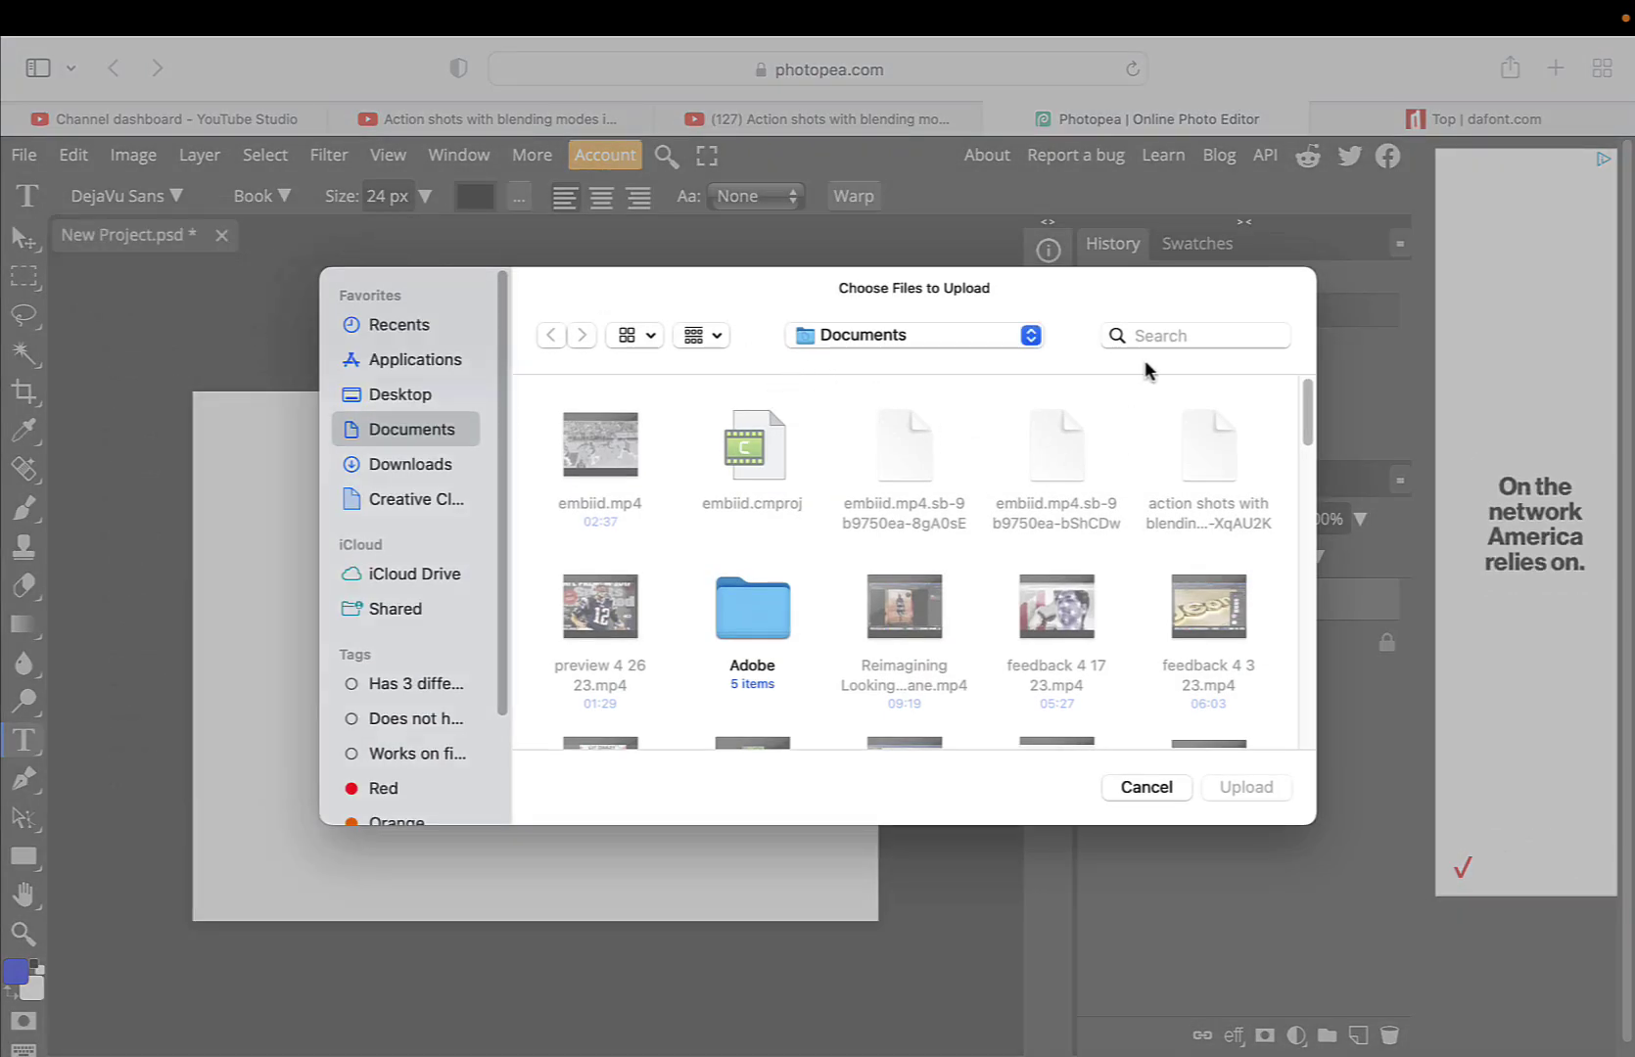
{"action": "left_click", "coordinate": [1163, 336]}
{"action": "type", "text": "otf"}
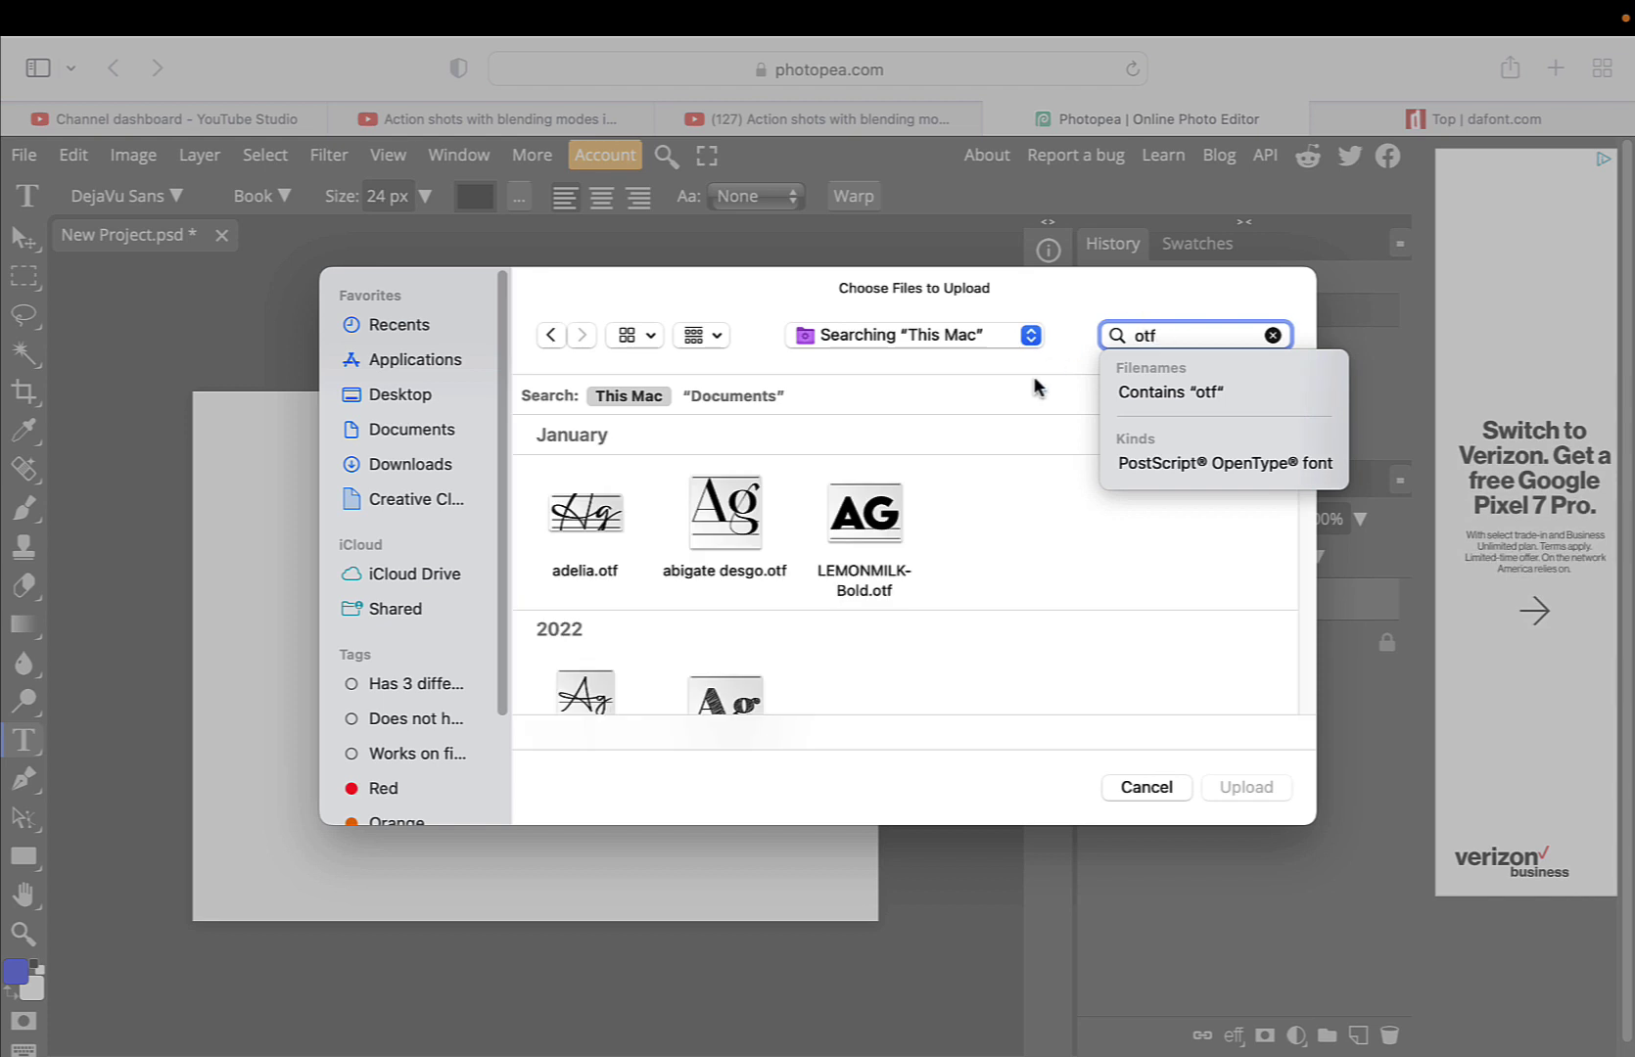
{"action": "scroll", "coordinate": [853, 632], "scroll_direction": "down", "scroll_amount": 2}
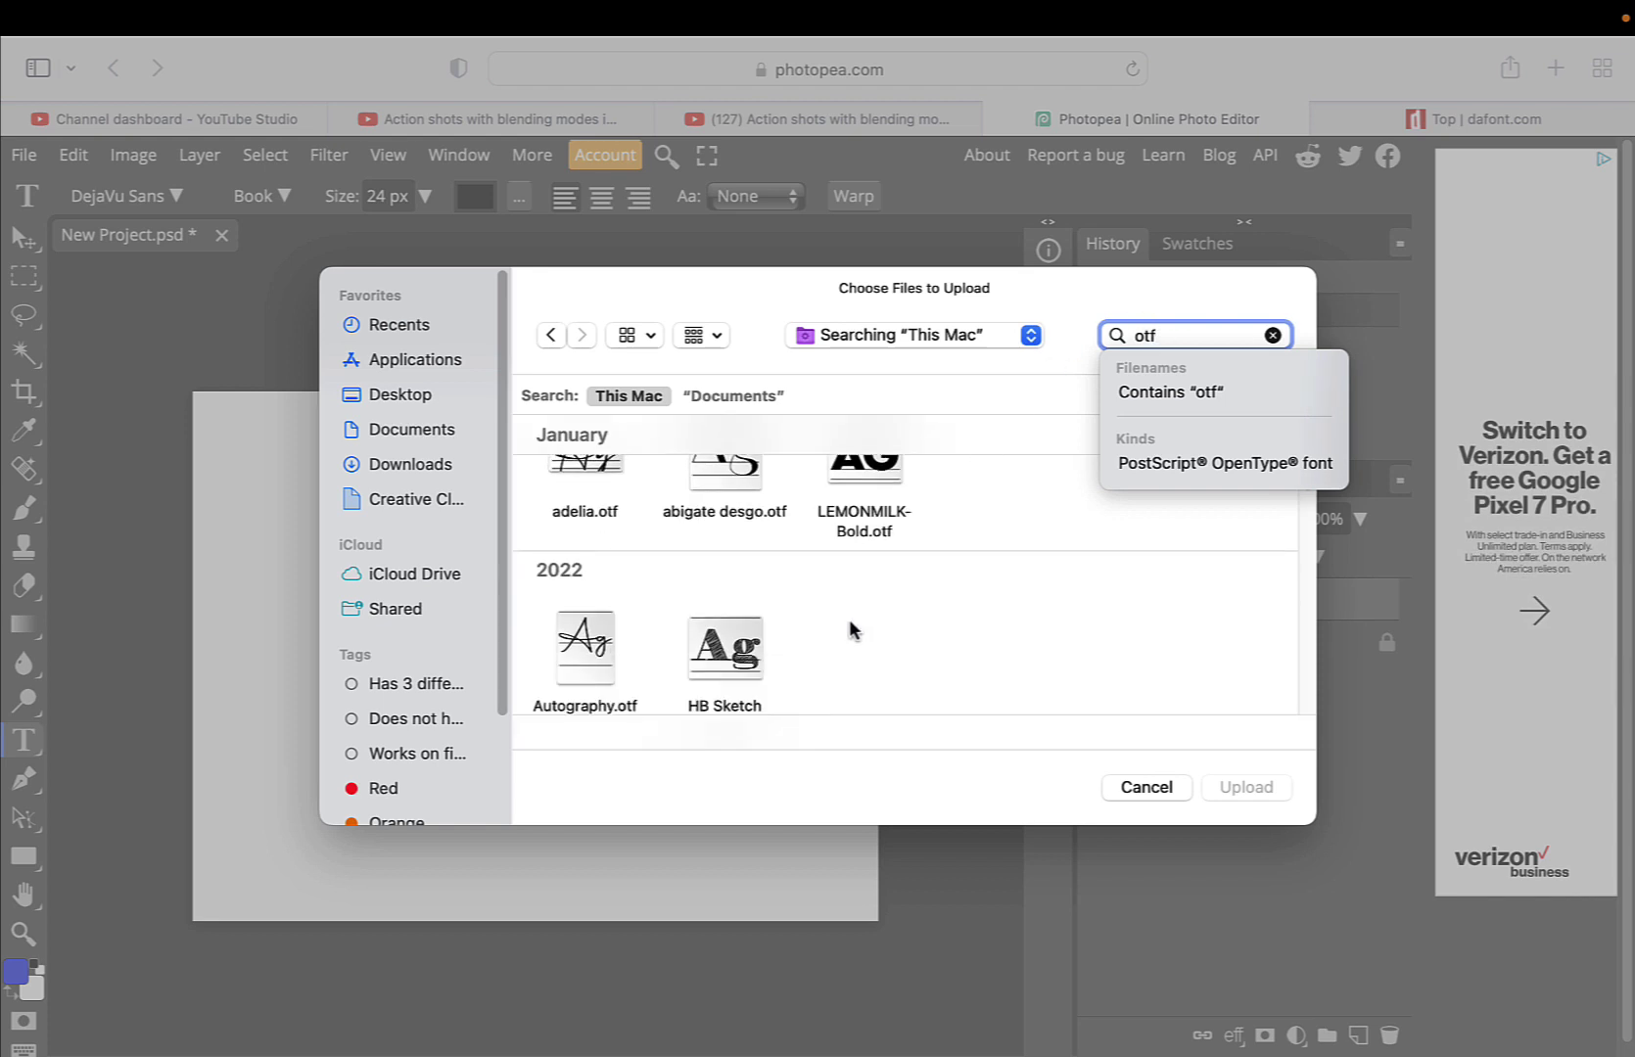
{"action": "left_click", "coordinate": [749, 630]}
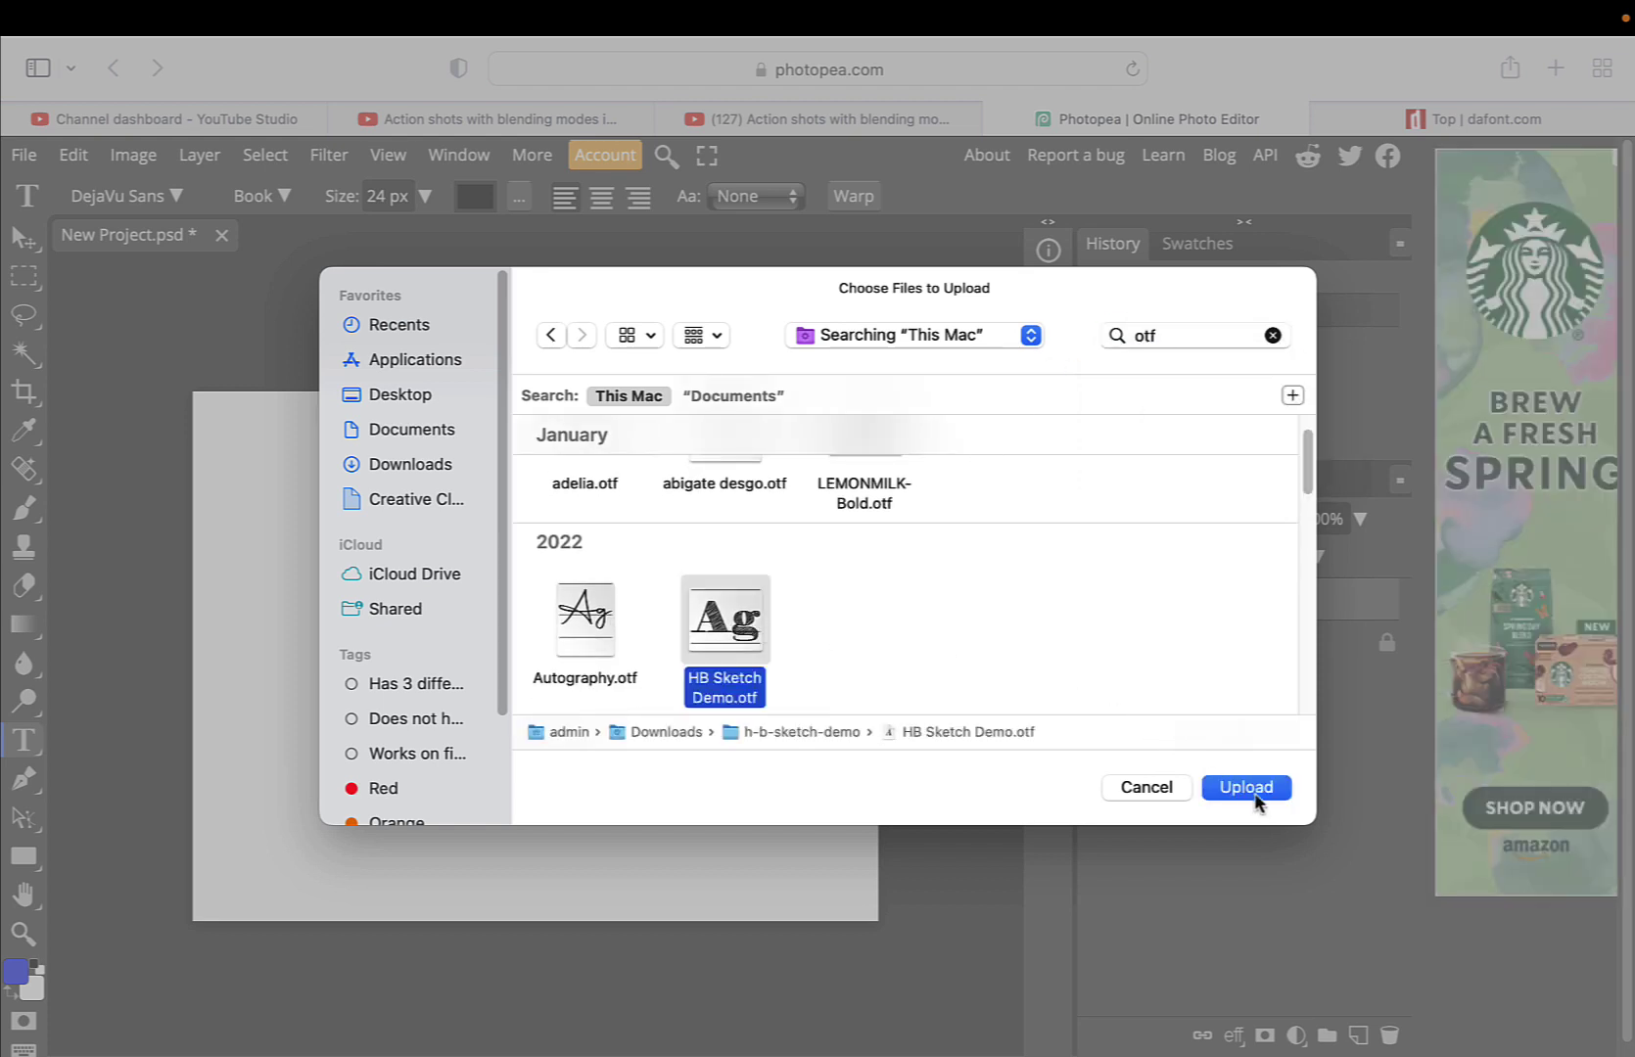
{"action": "left_click", "coordinate": [1256, 795]}
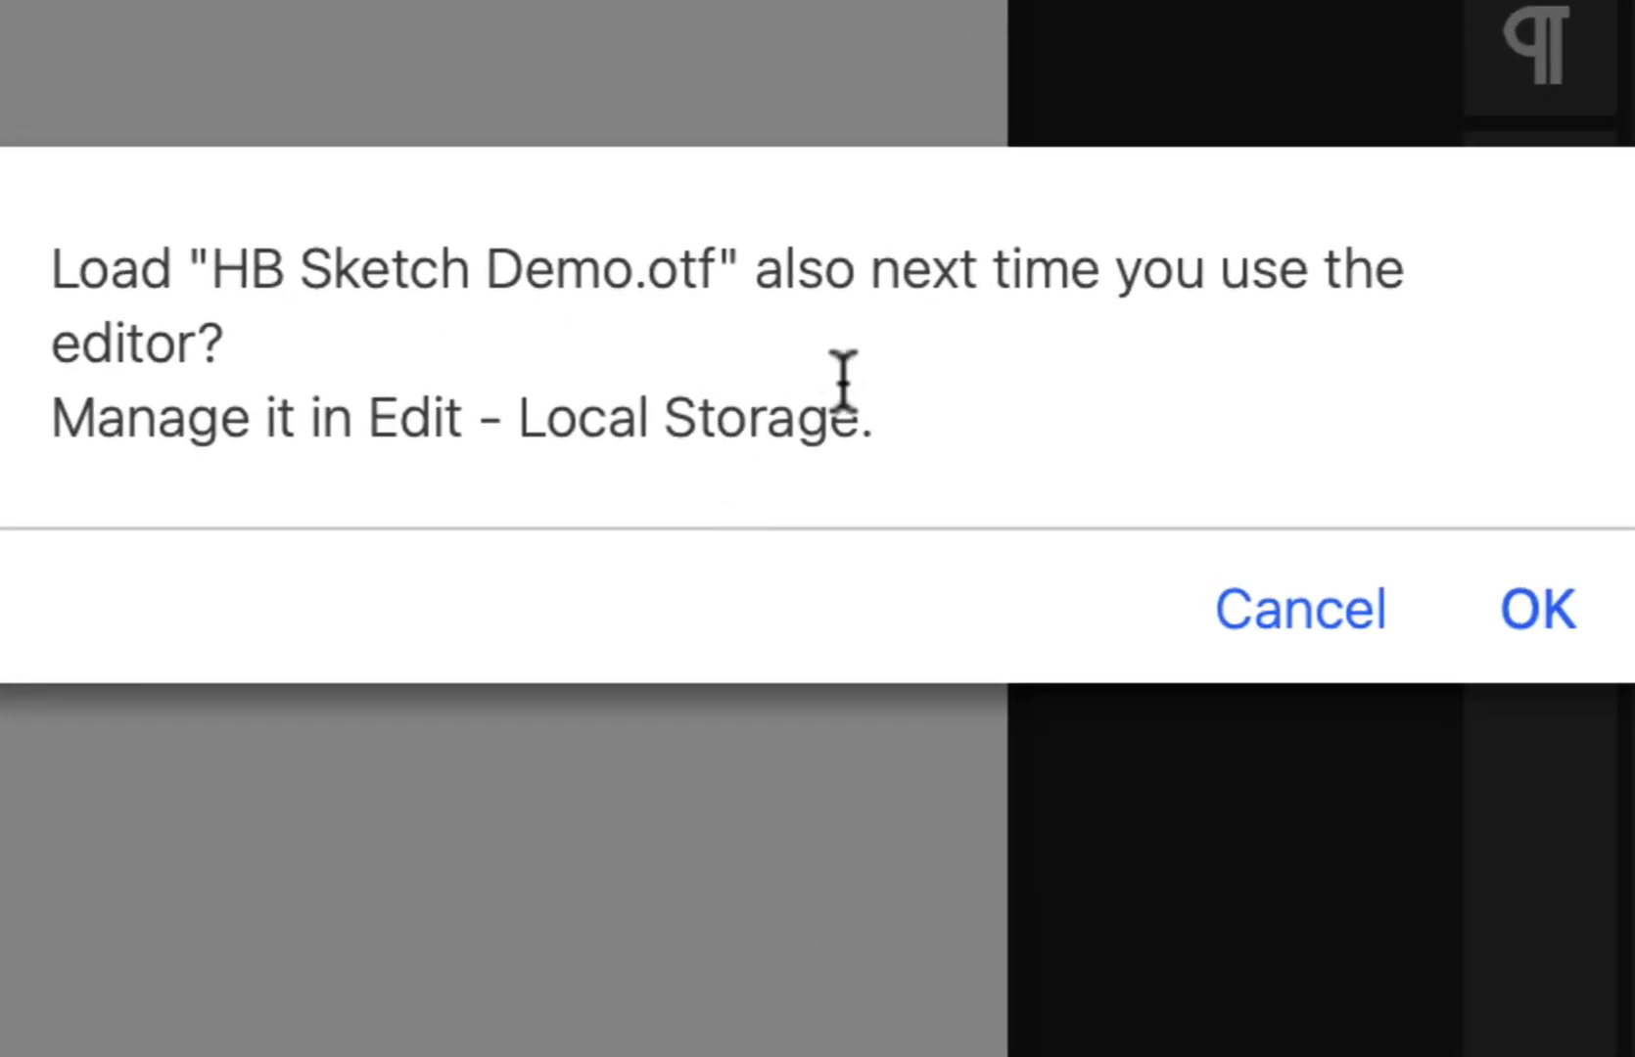
{"action": "left_click", "coordinate": [1545, 631]}
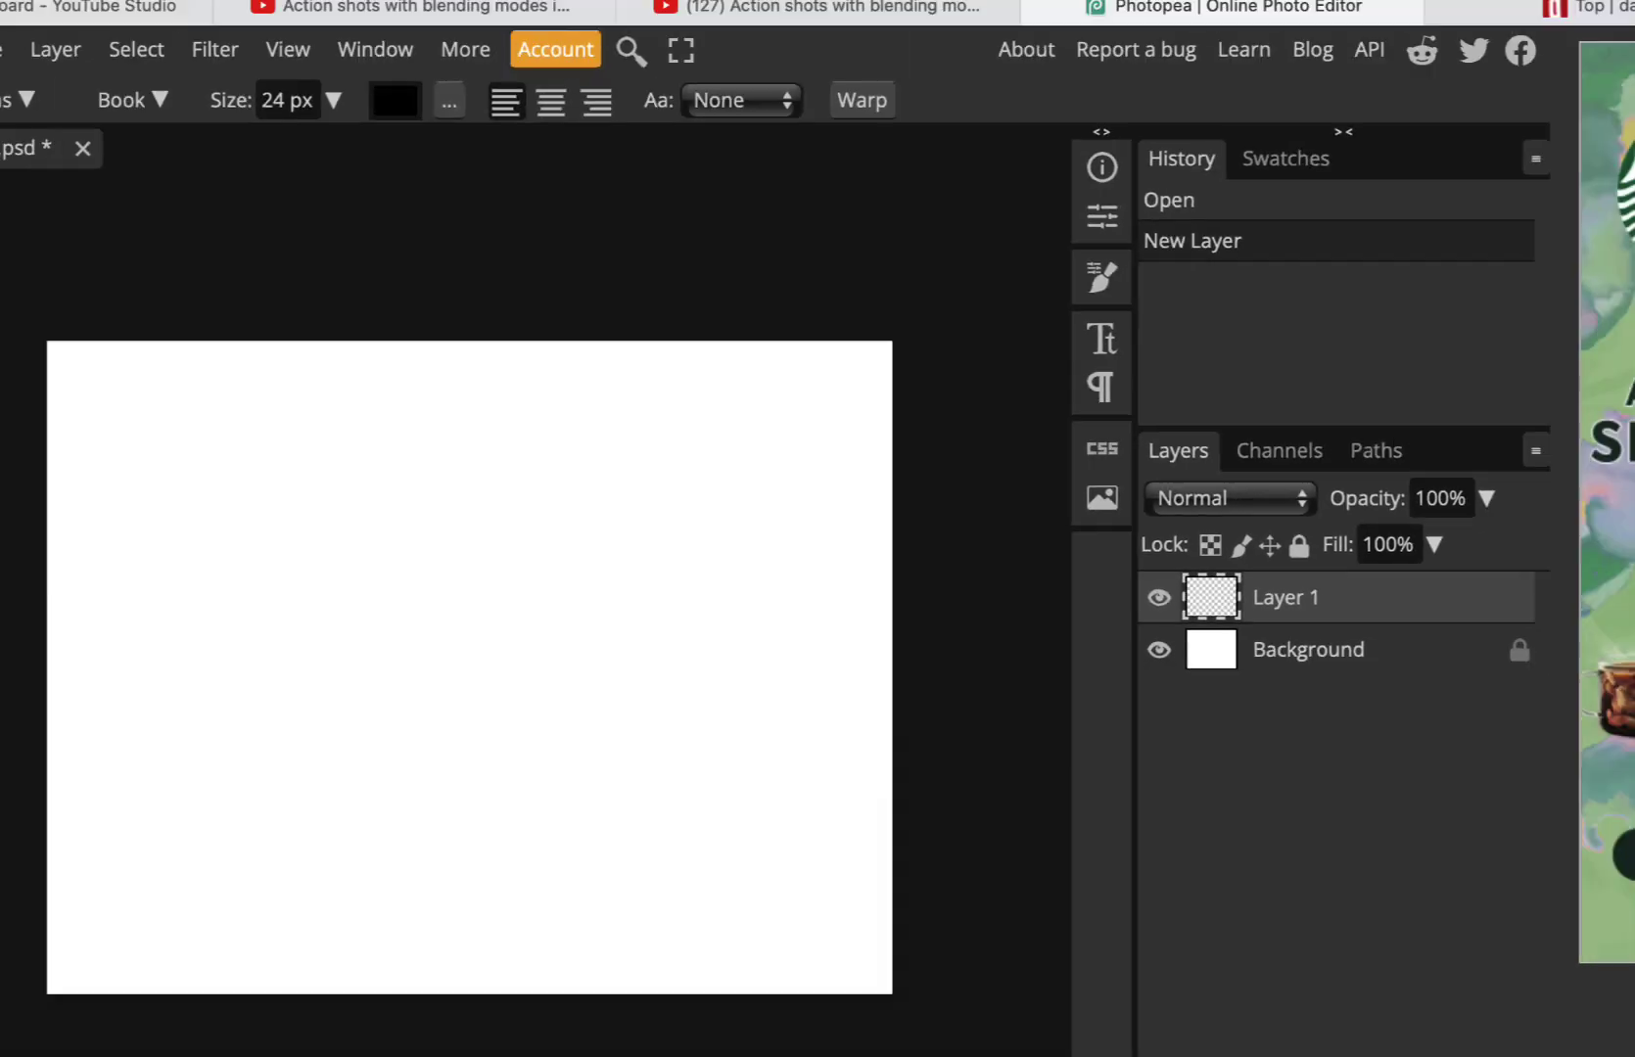
Place the sample text "zdsfbdfbdfg" in the upper-left part of the canvas at a size of 150 px
{"action": "left_click", "coordinate": [351, 551]}
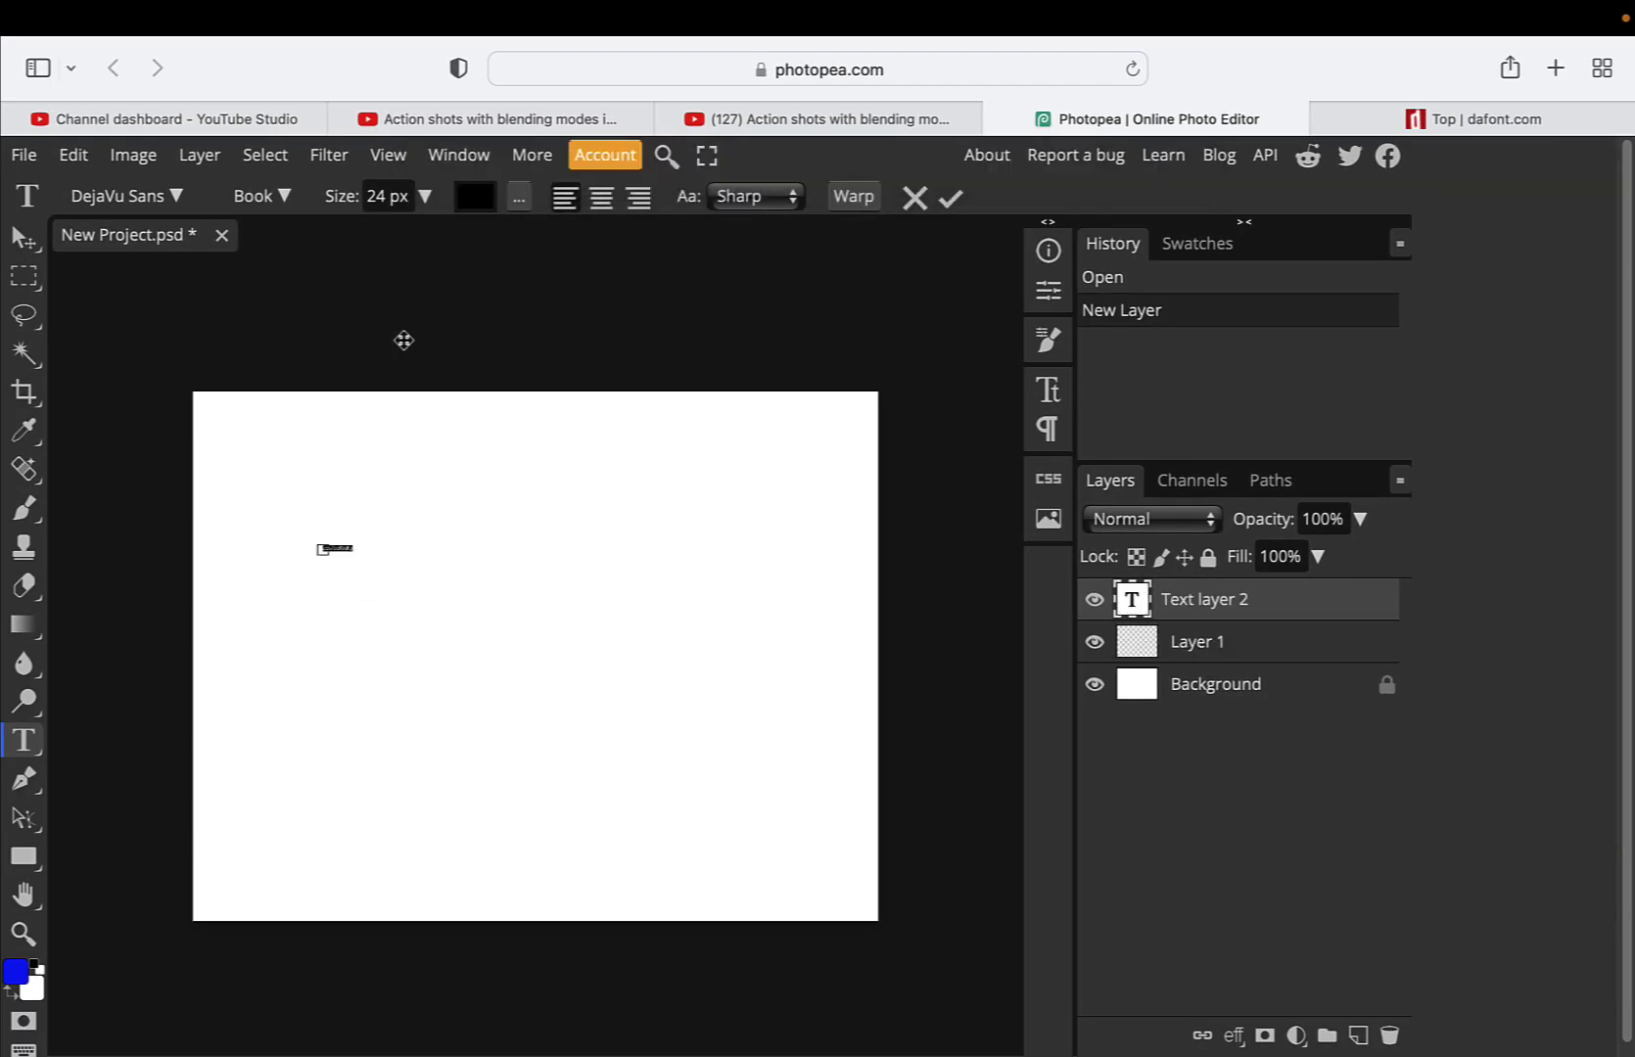
{"action": "left_click", "coordinate": [425, 196]}
{"action": "left_click_drag", "start_coordinate": [378, 233], "coordinate": [421, 233]}
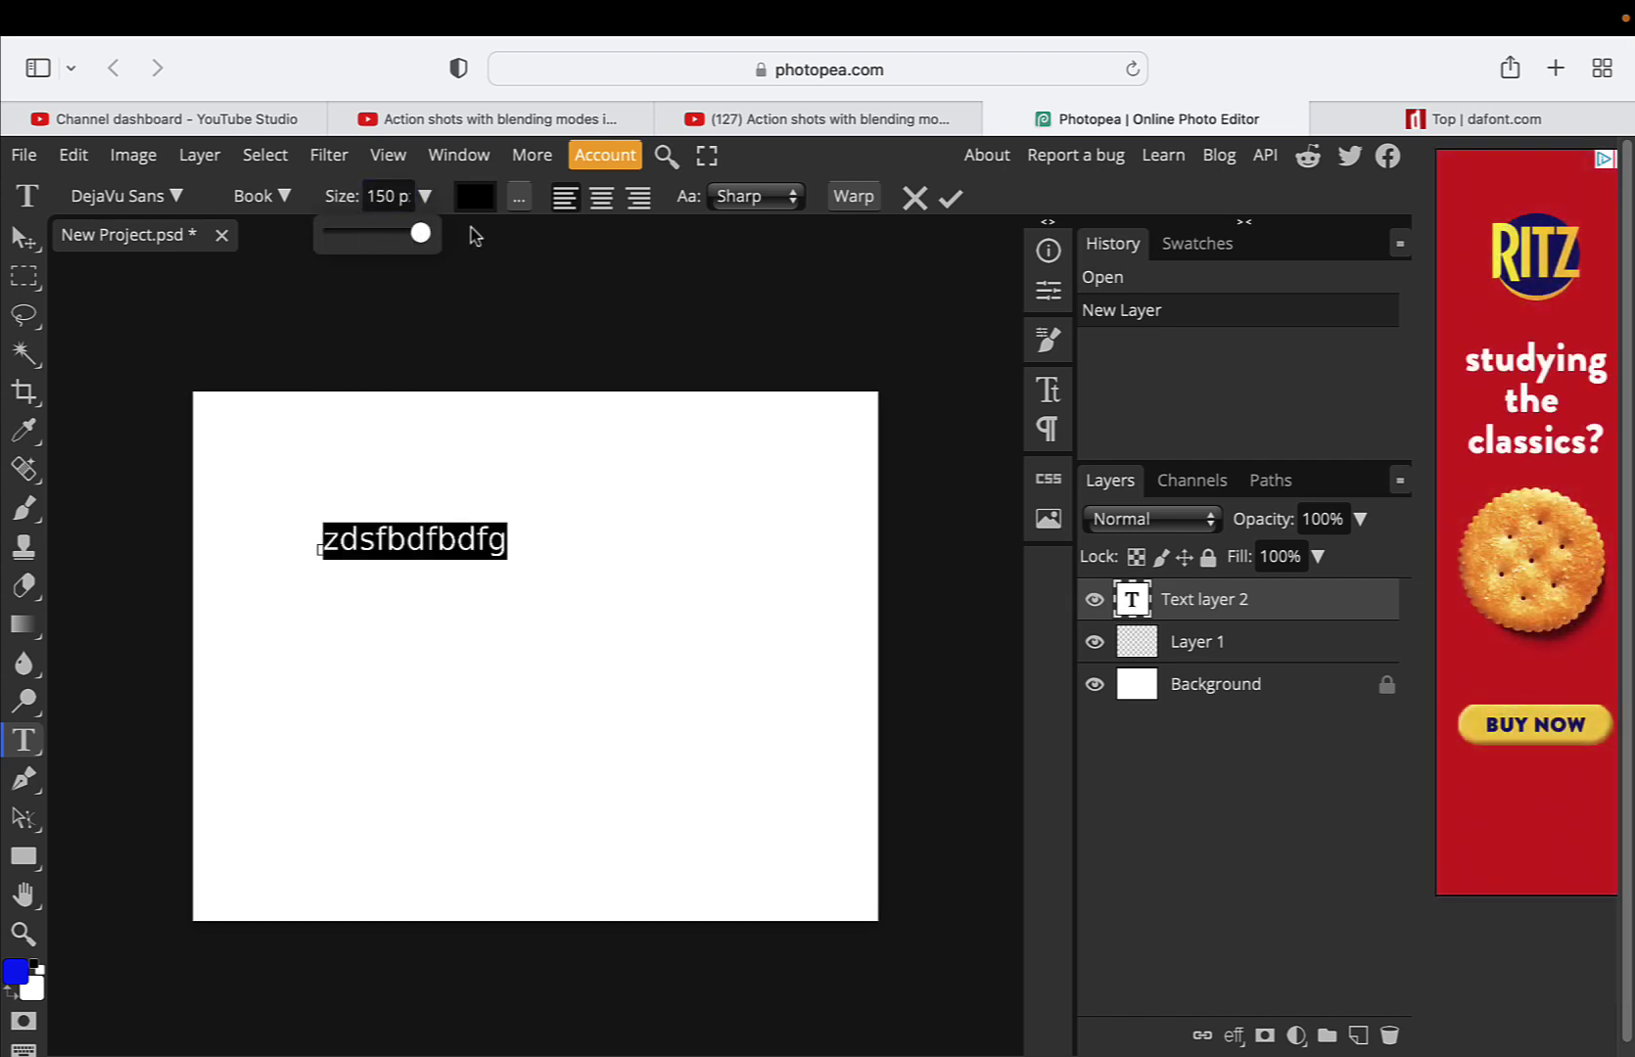
{"action": "left_click", "coordinate": [950, 199]}
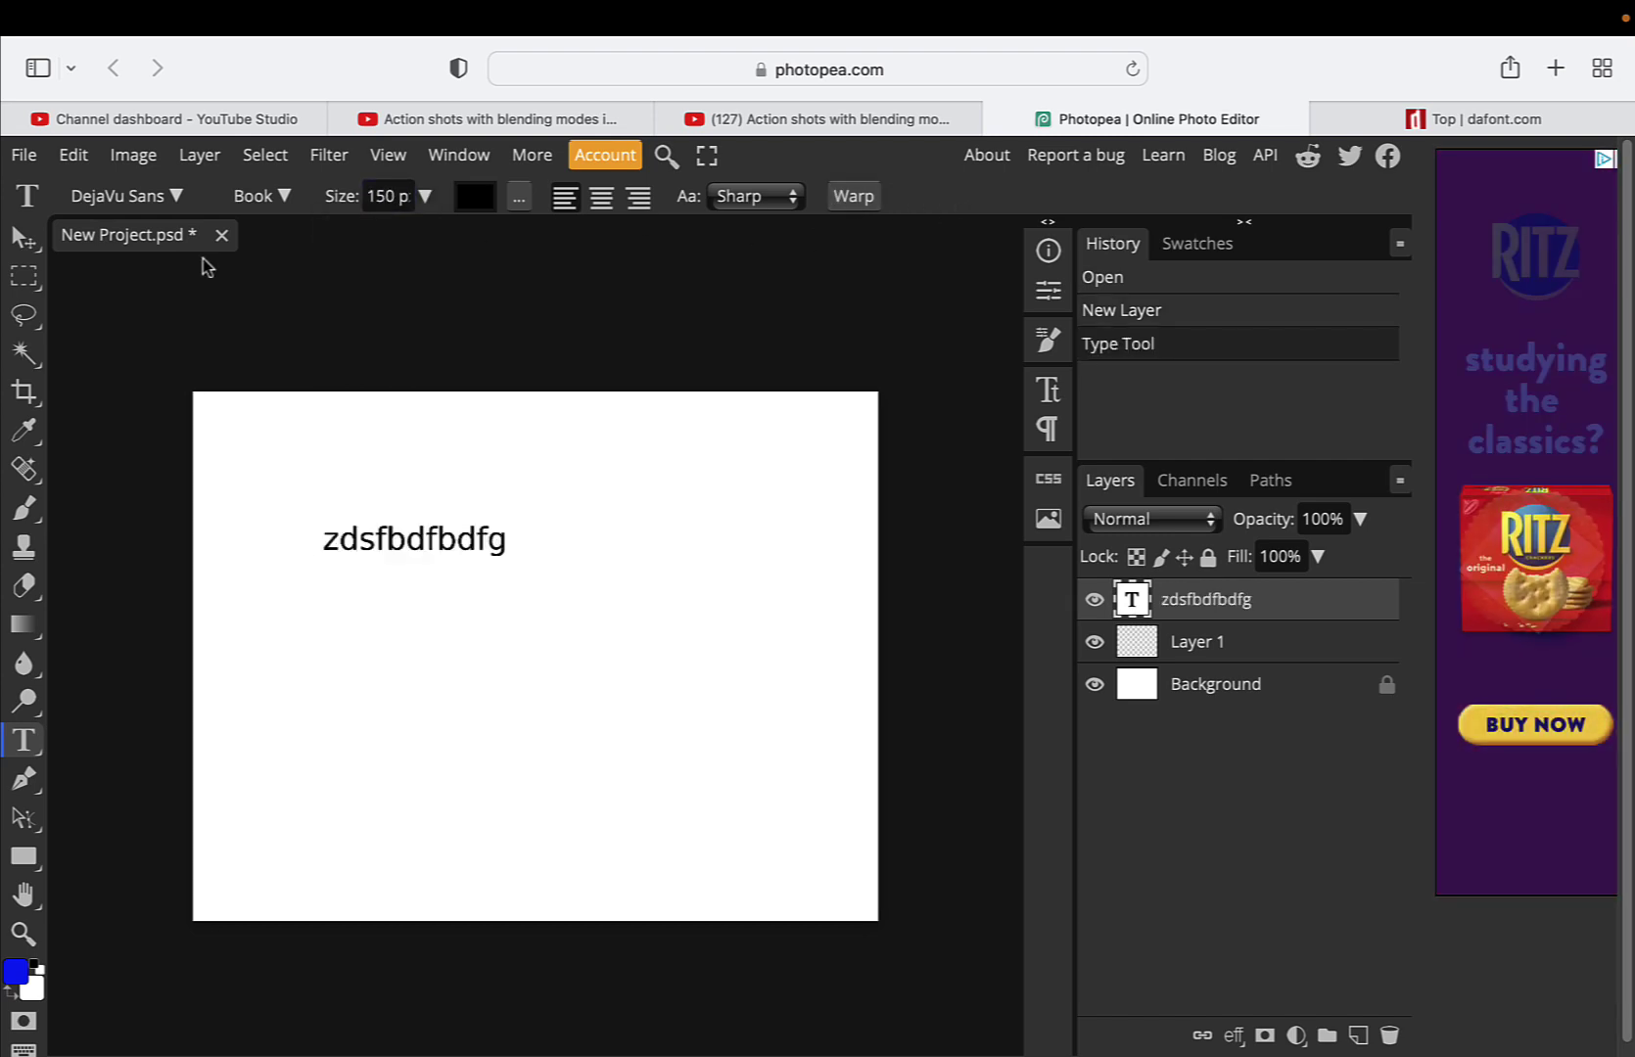
Filter the font list by the letter "h" and look through it for the loaded sketch font
{"action": "left_click", "coordinate": [158, 198]}
{"action": "left_click", "coordinate": [183, 299]}
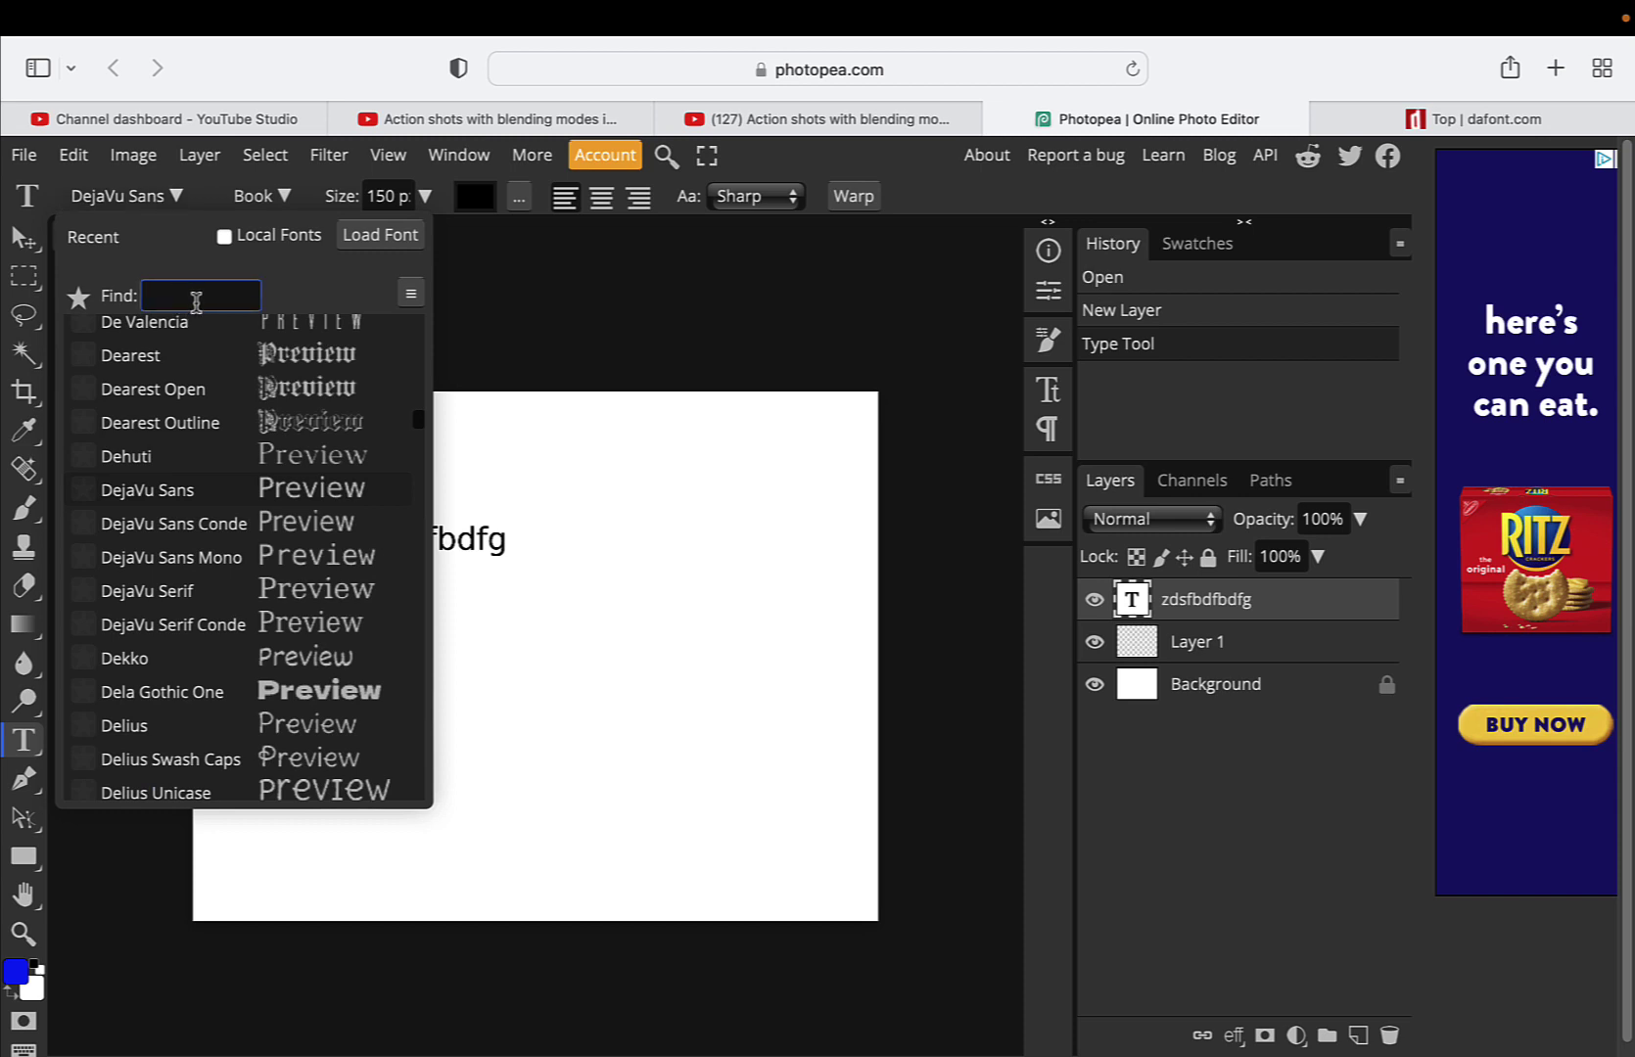
{"action": "type", "text": "h"}
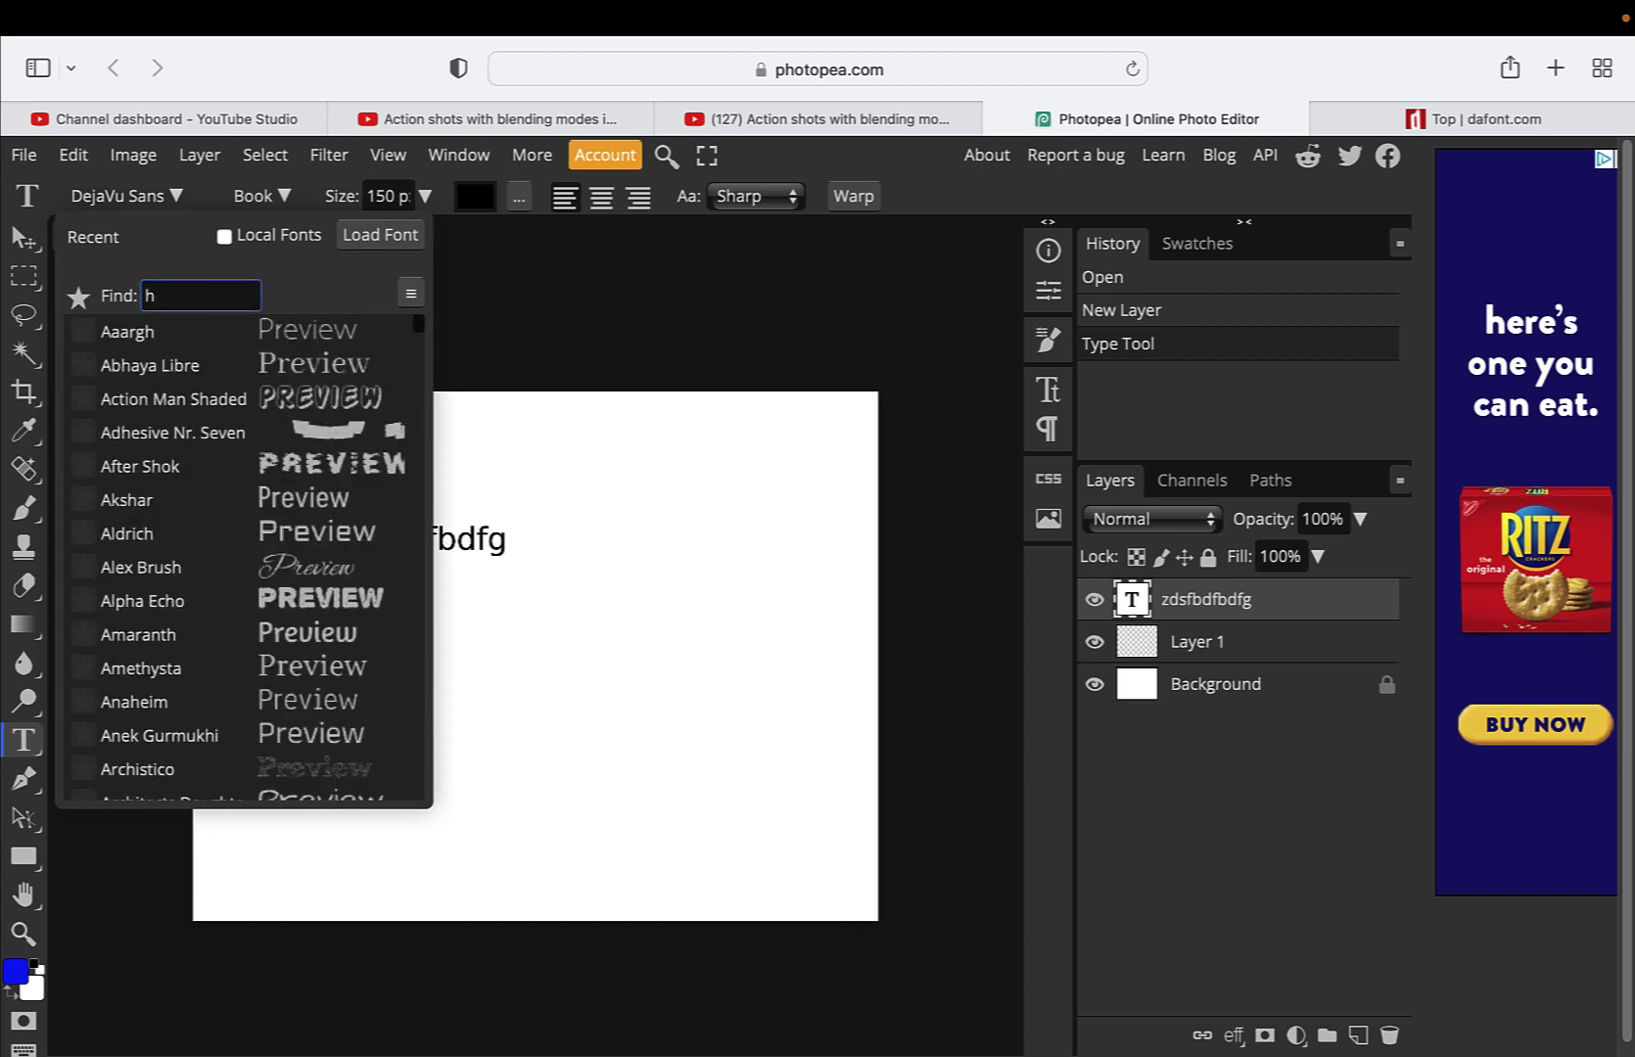
{"action": "scroll", "coordinate": [332, 466], "scroll_direction": "down", "scroll_amount": 1}
{"action": "scroll", "coordinate": [333, 470], "scroll_direction": "down", "scroll_amount": 5}
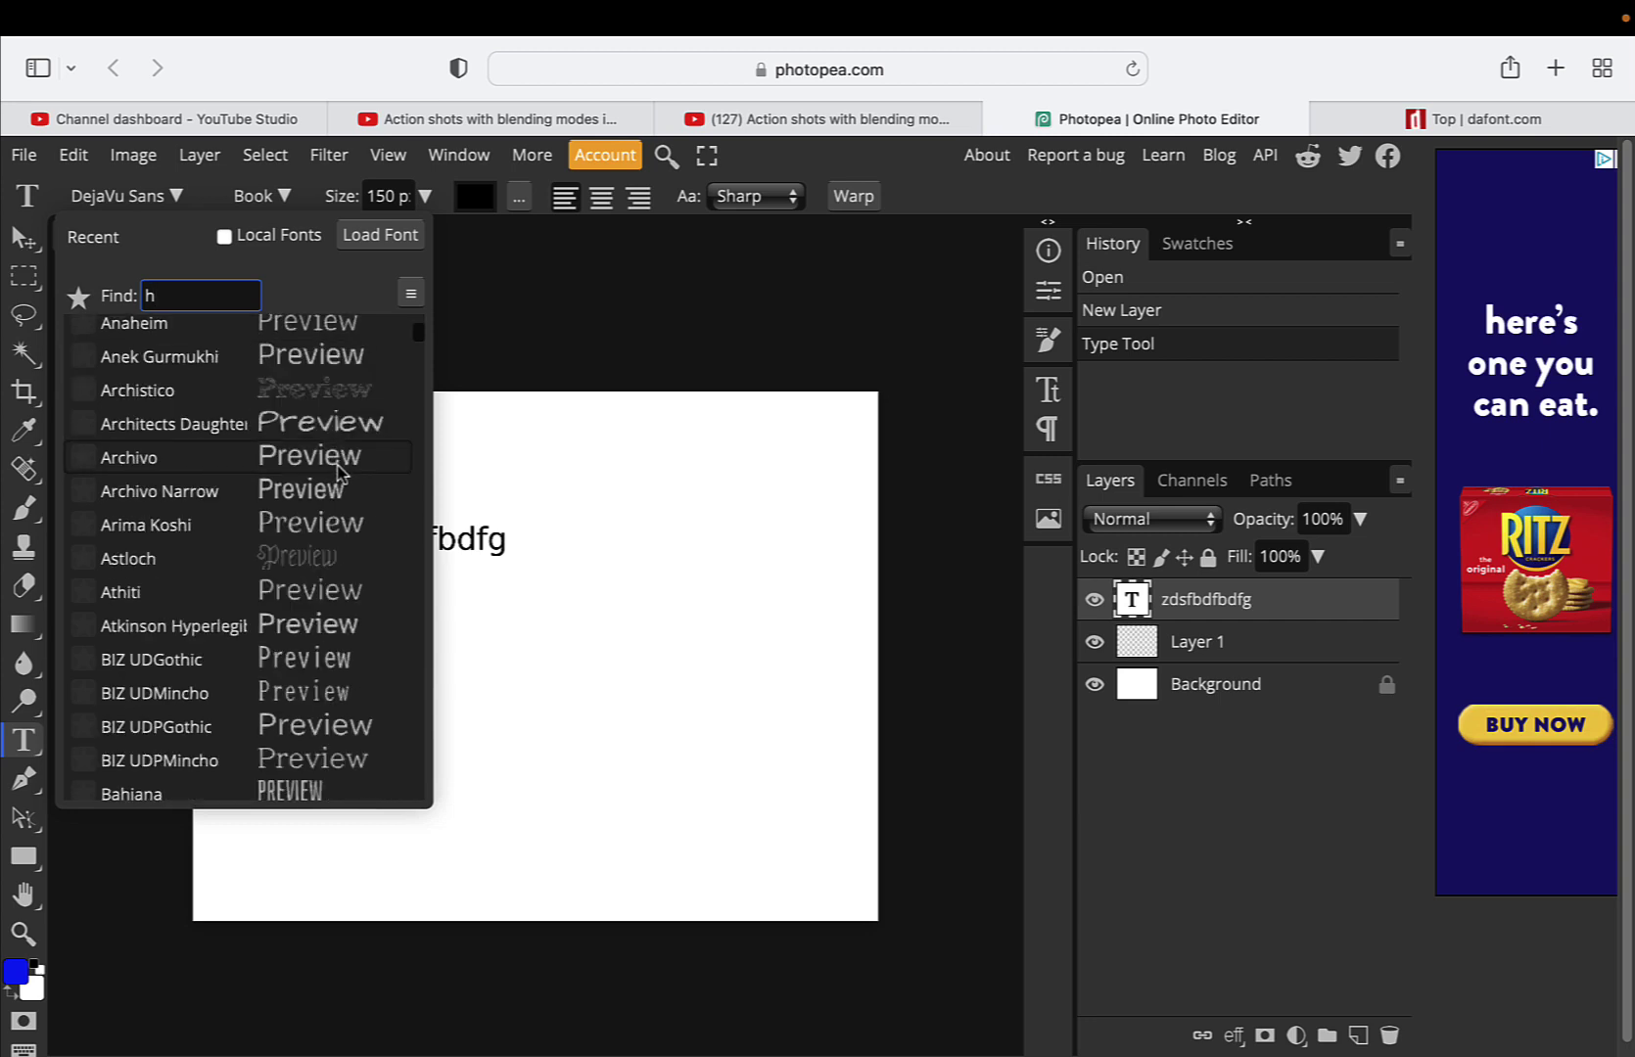
{"action": "left_click", "coordinate": [768, 314]}
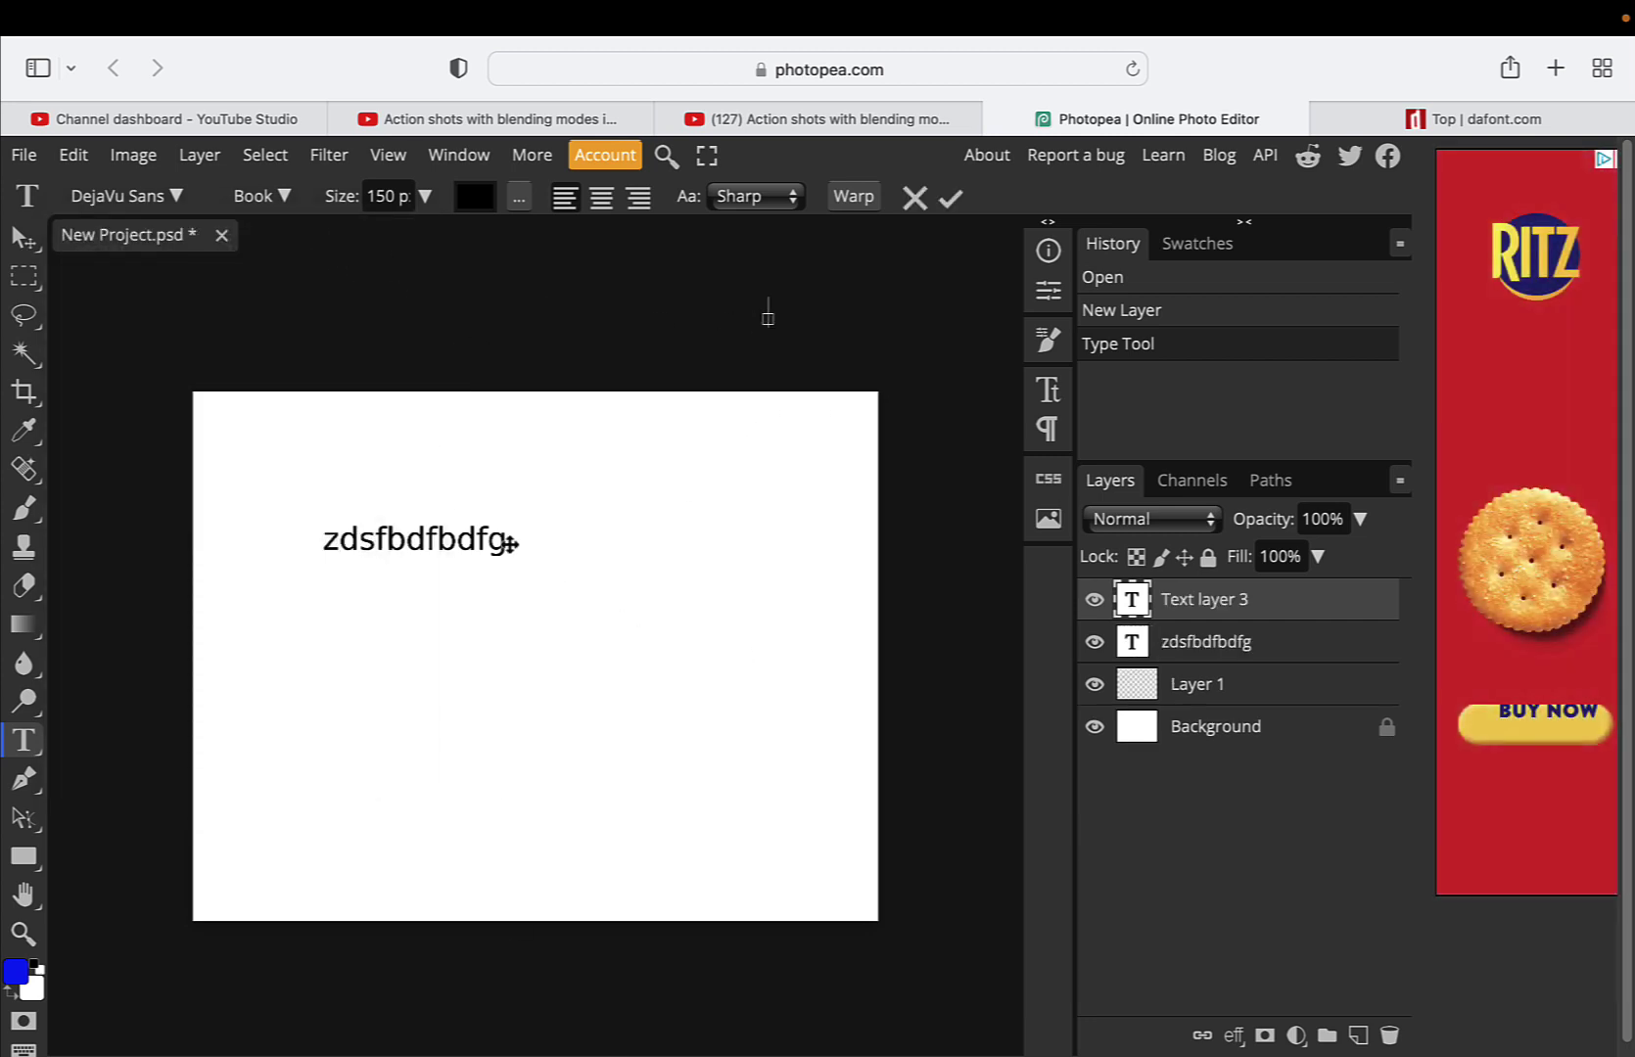
{"action": "left_click", "coordinate": [118, 196]}
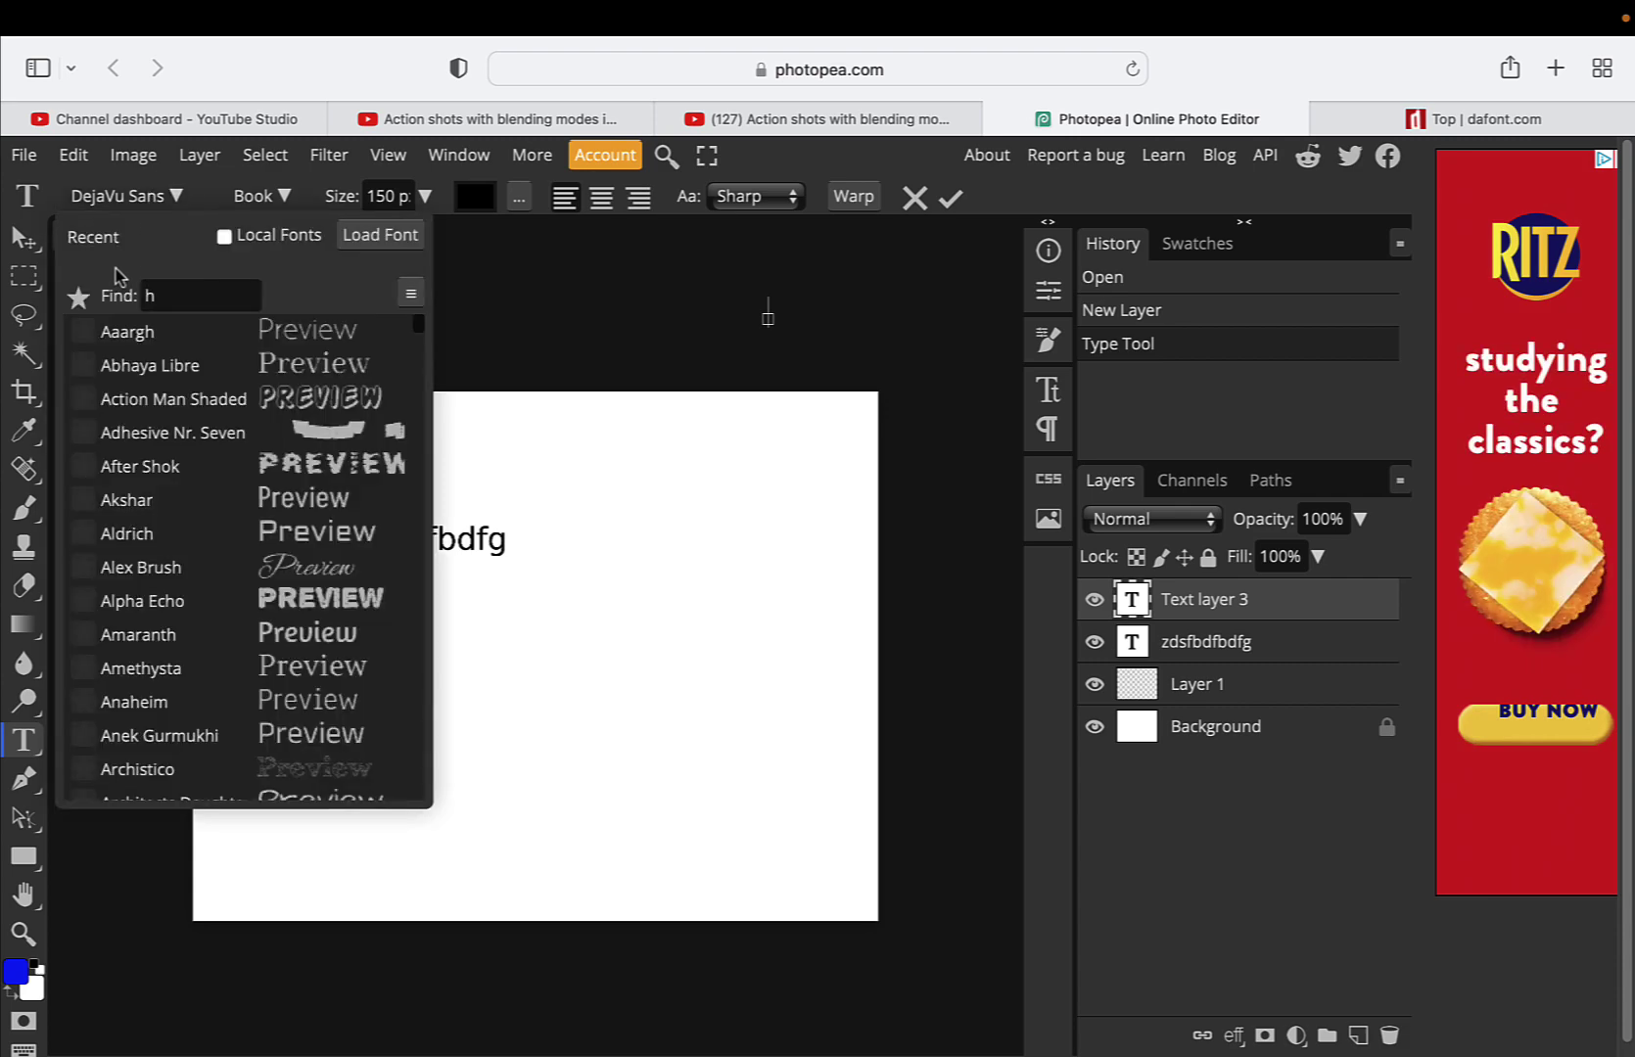
{"action": "left_click_drag", "start_coordinate": [419, 325], "coordinate": [447, 723]}
{"action": "left_click_drag", "start_coordinate": [457, 750], "coordinate": [480, 812]}
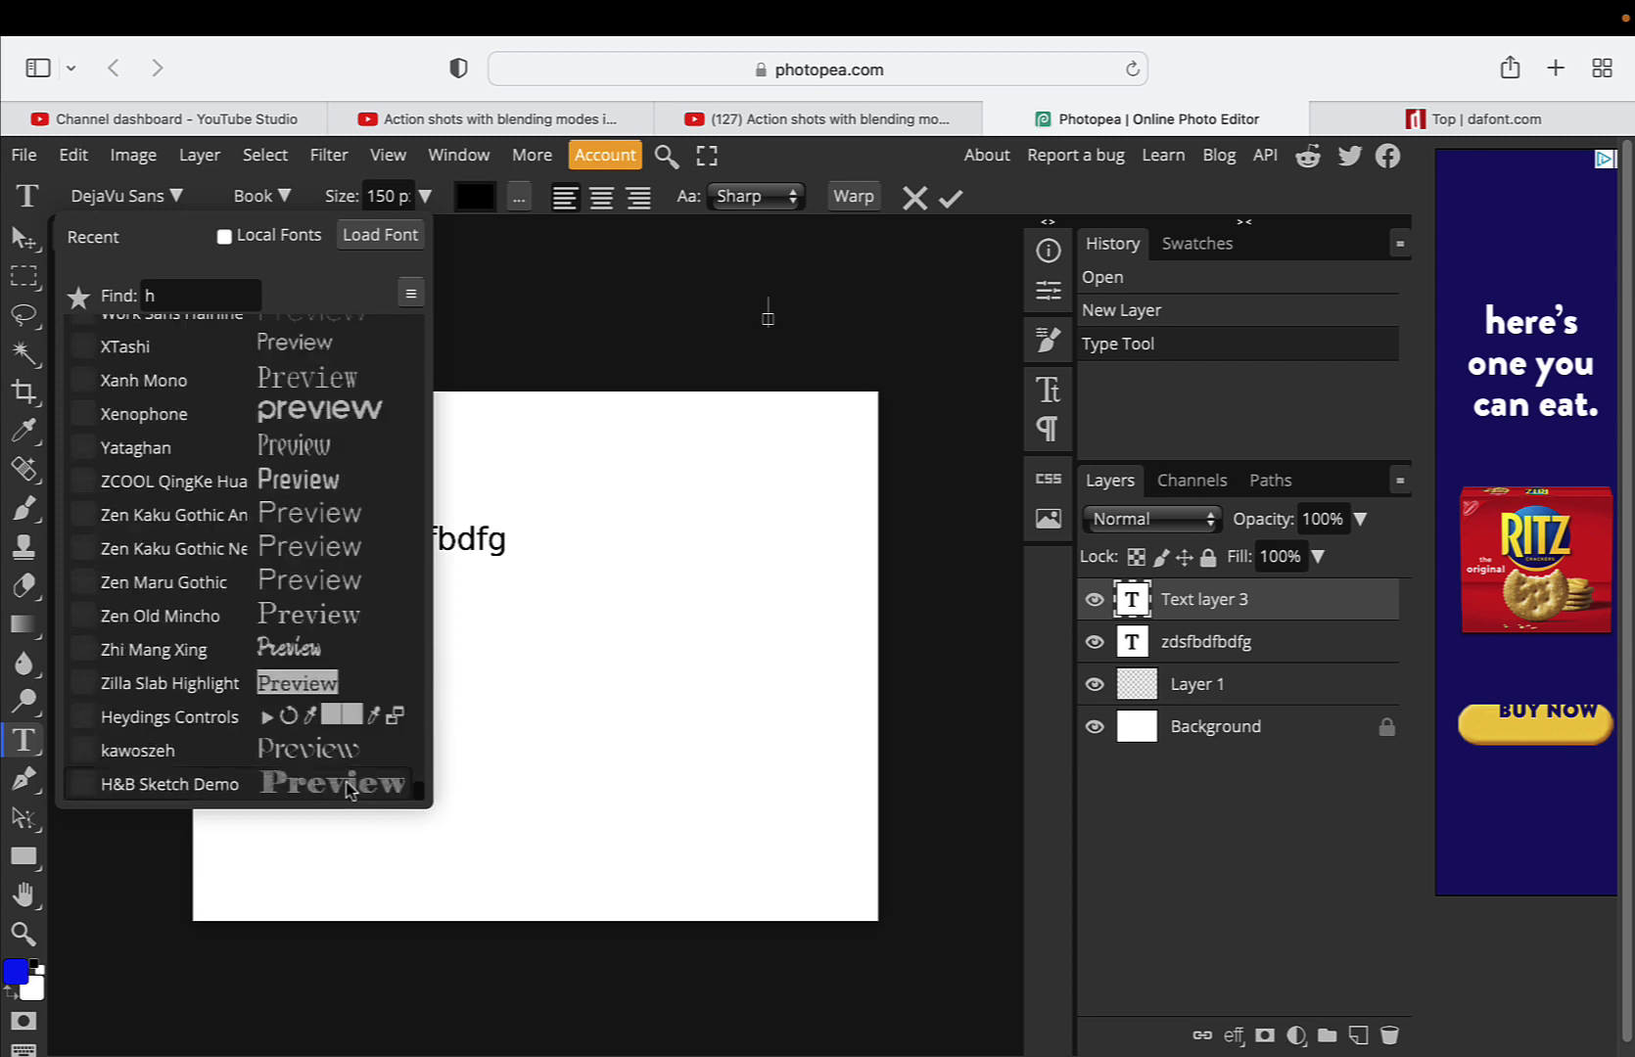
{"action": "left_click", "coordinate": [172, 784]}
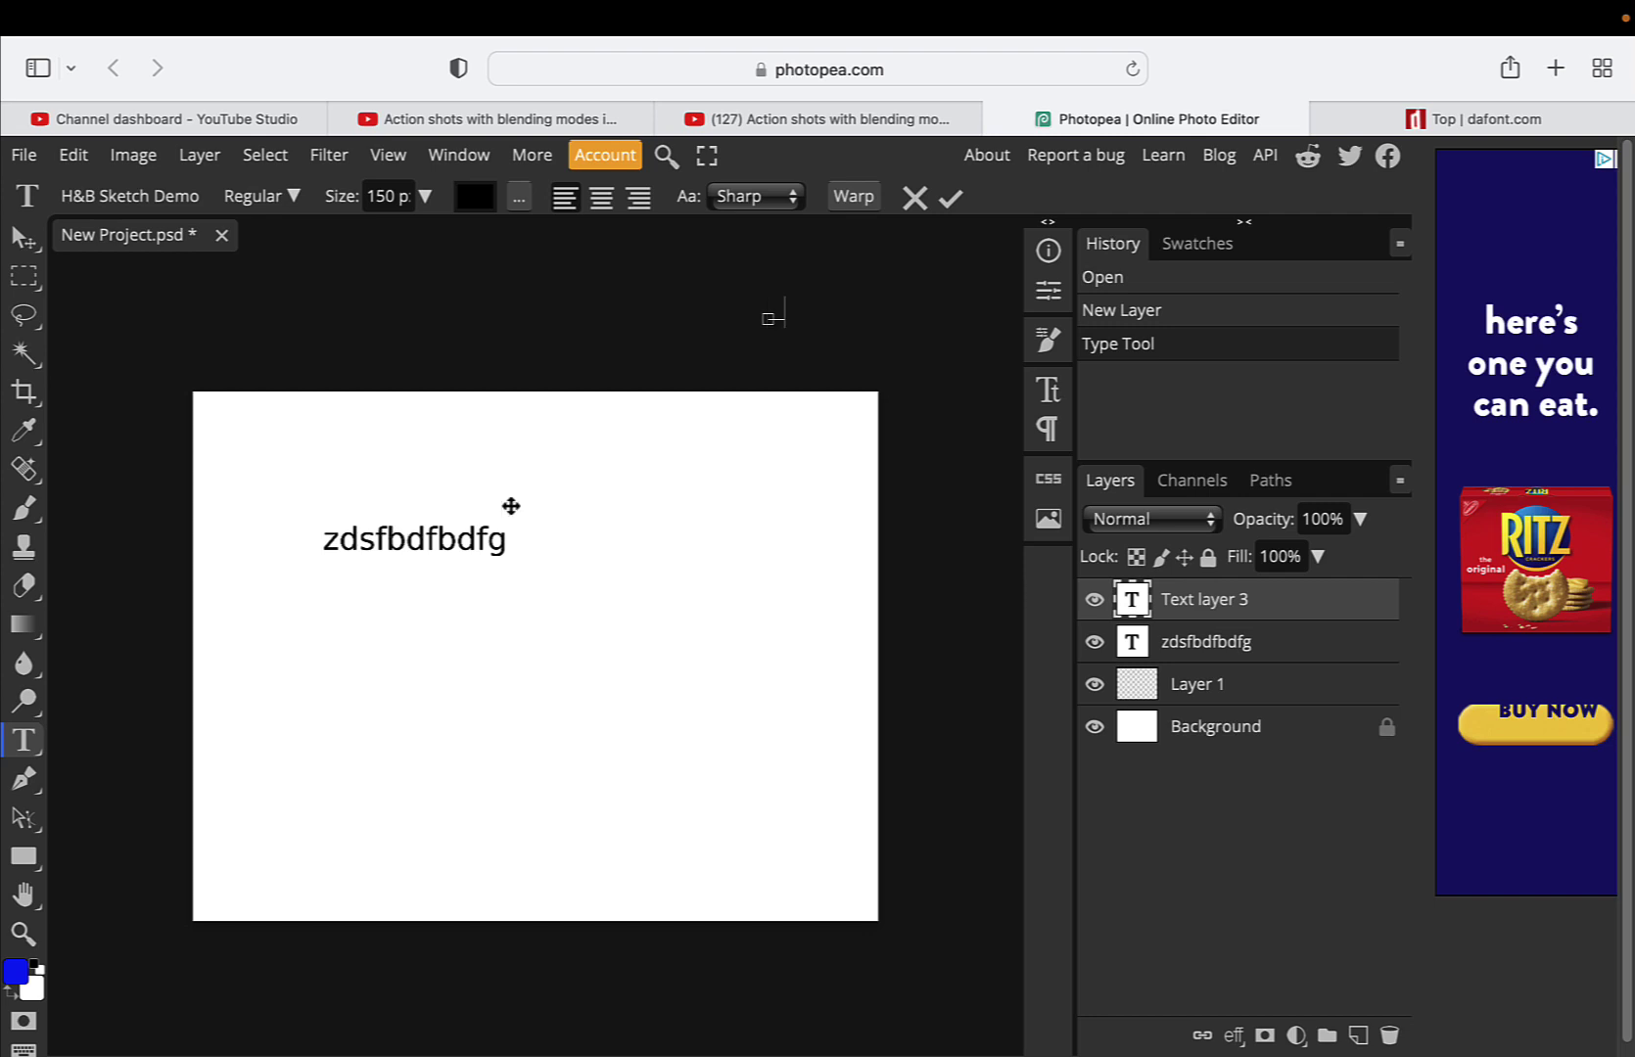
{"action": "left_click", "coordinate": [914, 198]}
Change the font of the "zdsfbdfbdfg" text to H&B Sketch Demo
{"action": "double_click", "coordinate": [349, 538]}
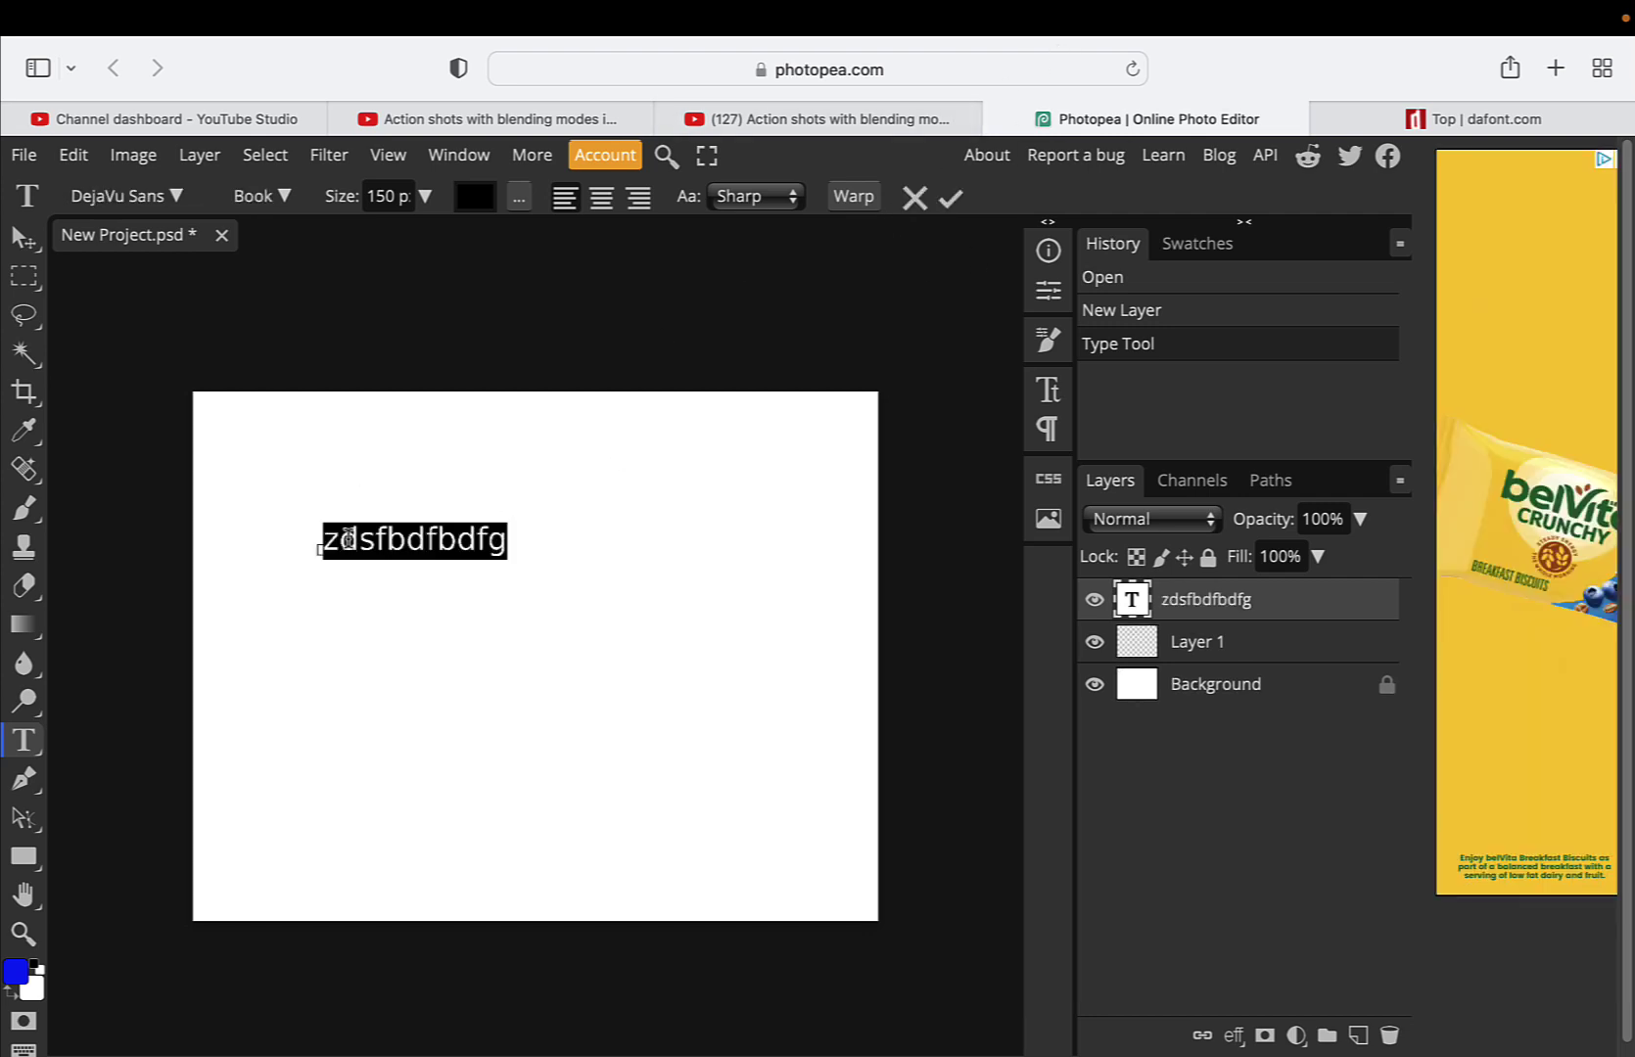
{"action": "left_click", "coordinate": [135, 199]}
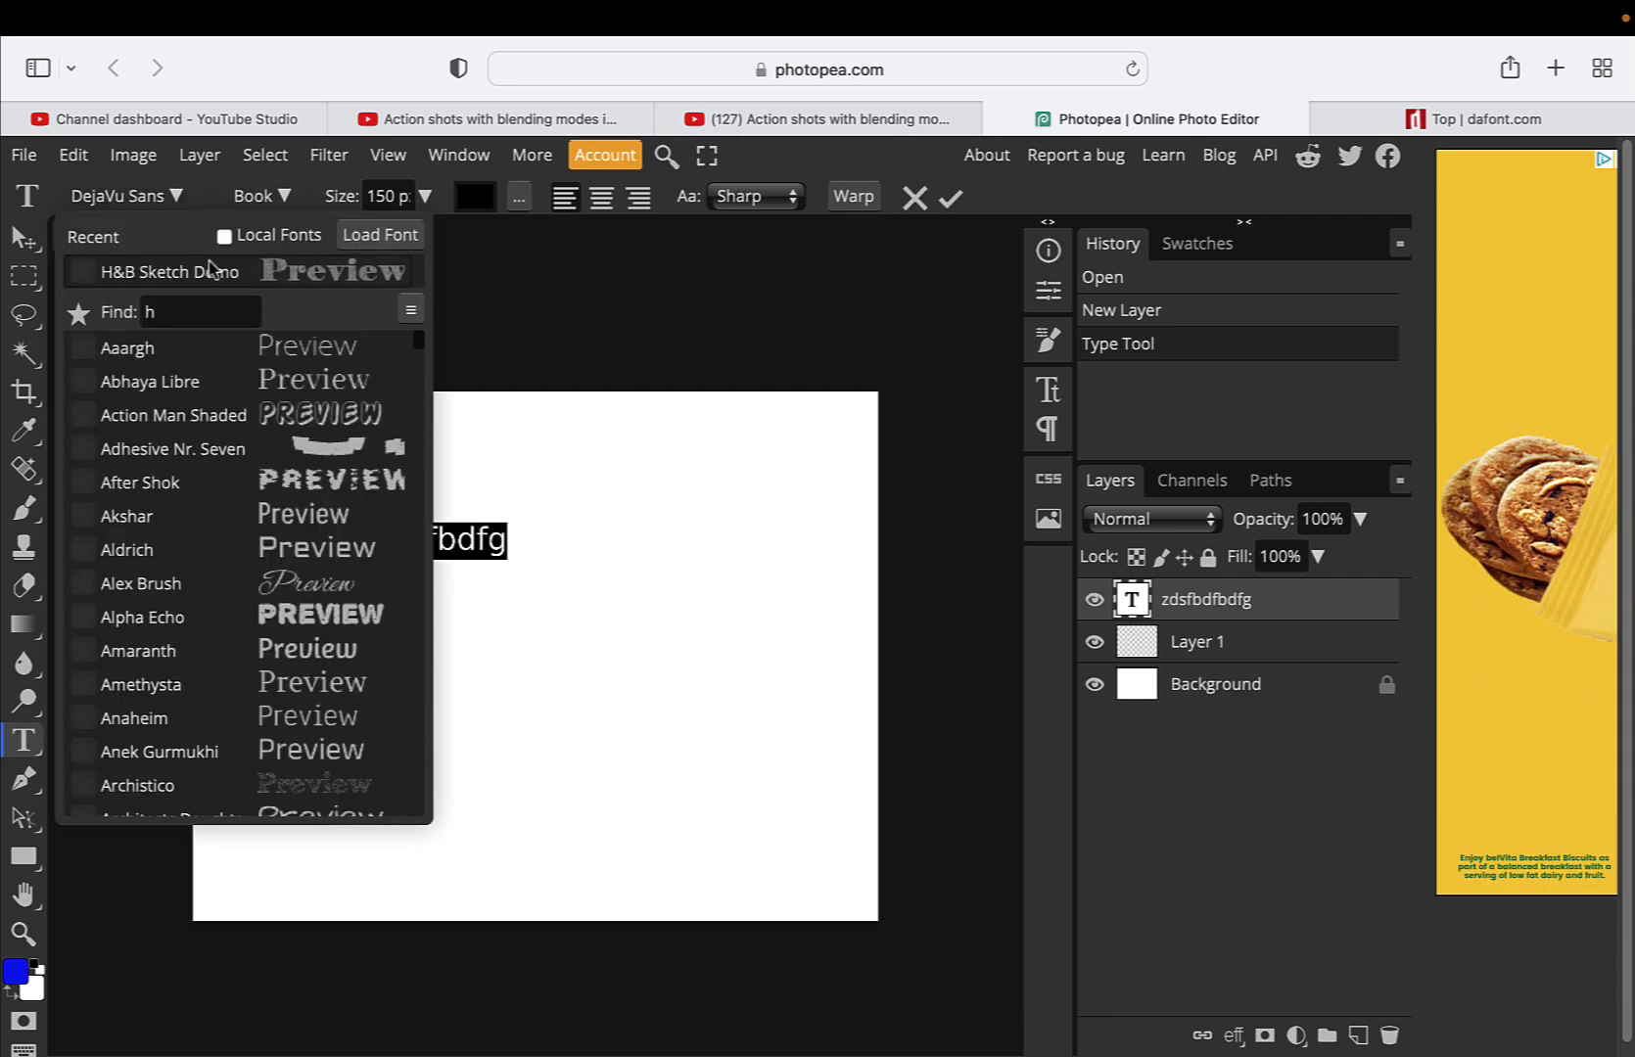
{"action": "left_click", "coordinate": [196, 311]}
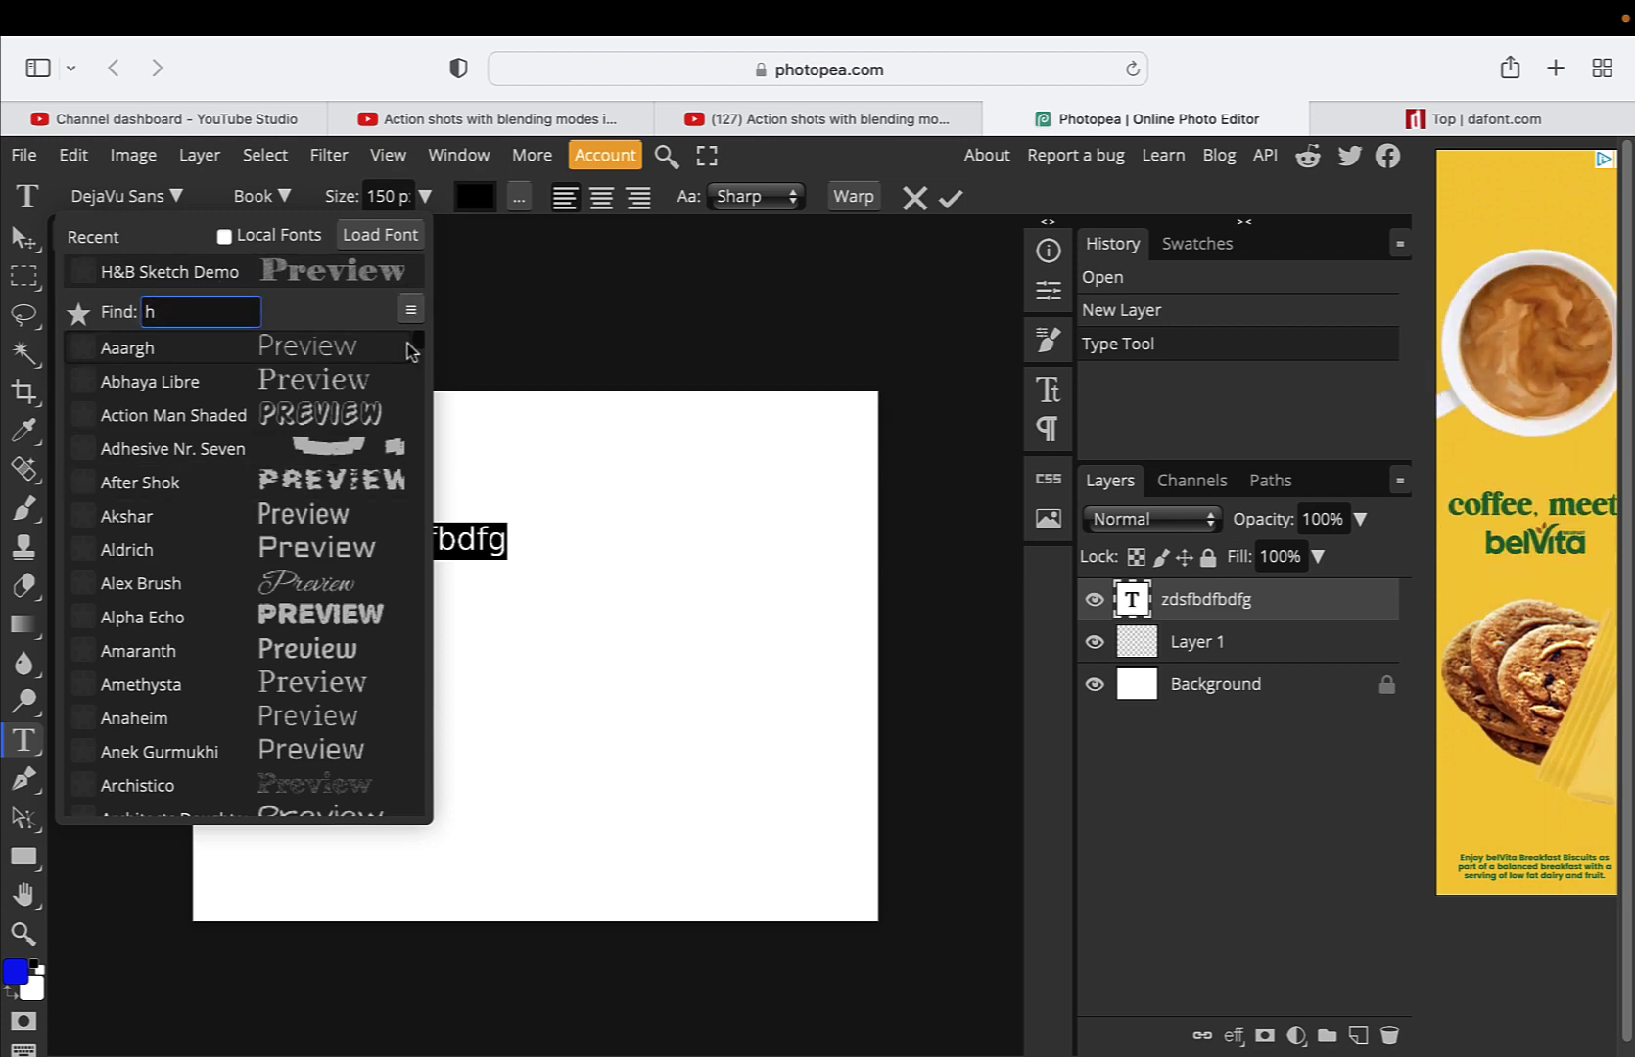
{"action": "mouse_move", "coordinate": [410, 353]}
{"action": "left_mouse_down"}
{"action": "mouse_move", "coordinate": [420, 811]}
{"action": "mouse_move", "coordinate": [384, 836]}
{"action": "left_mouse_up"}
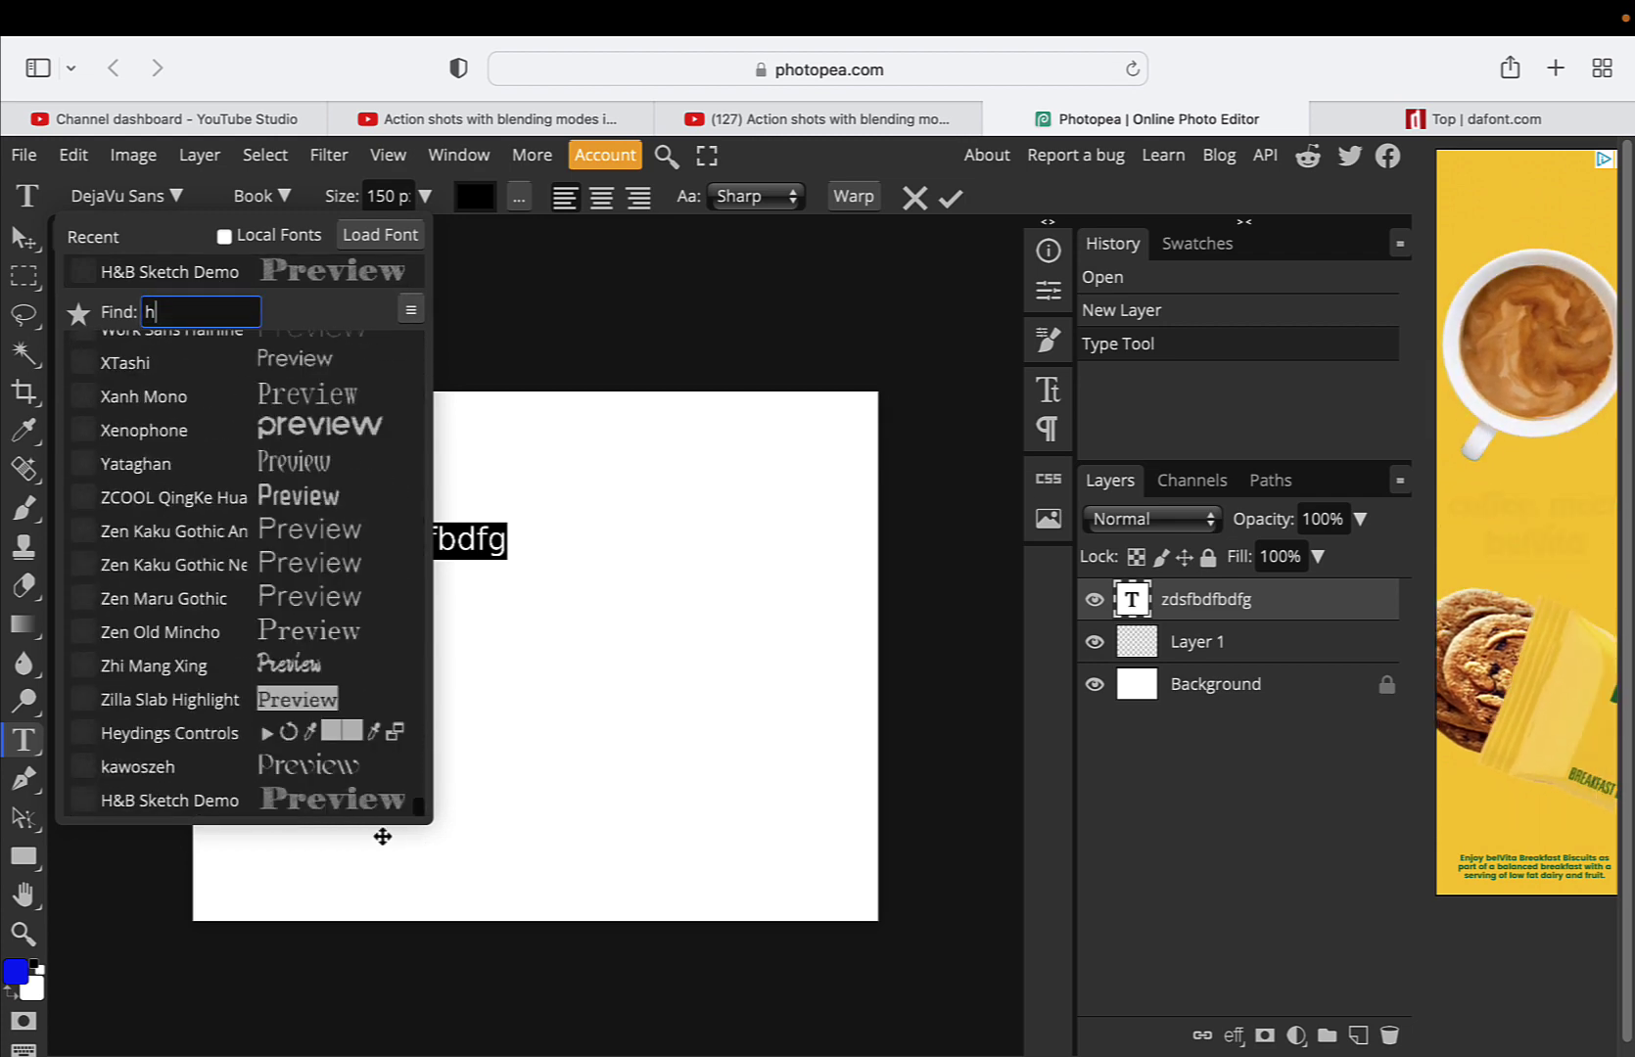
{"action": "left_click", "coordinate": [217, 802]}
{"action": "left_click", "coordinate": [953, 200]}
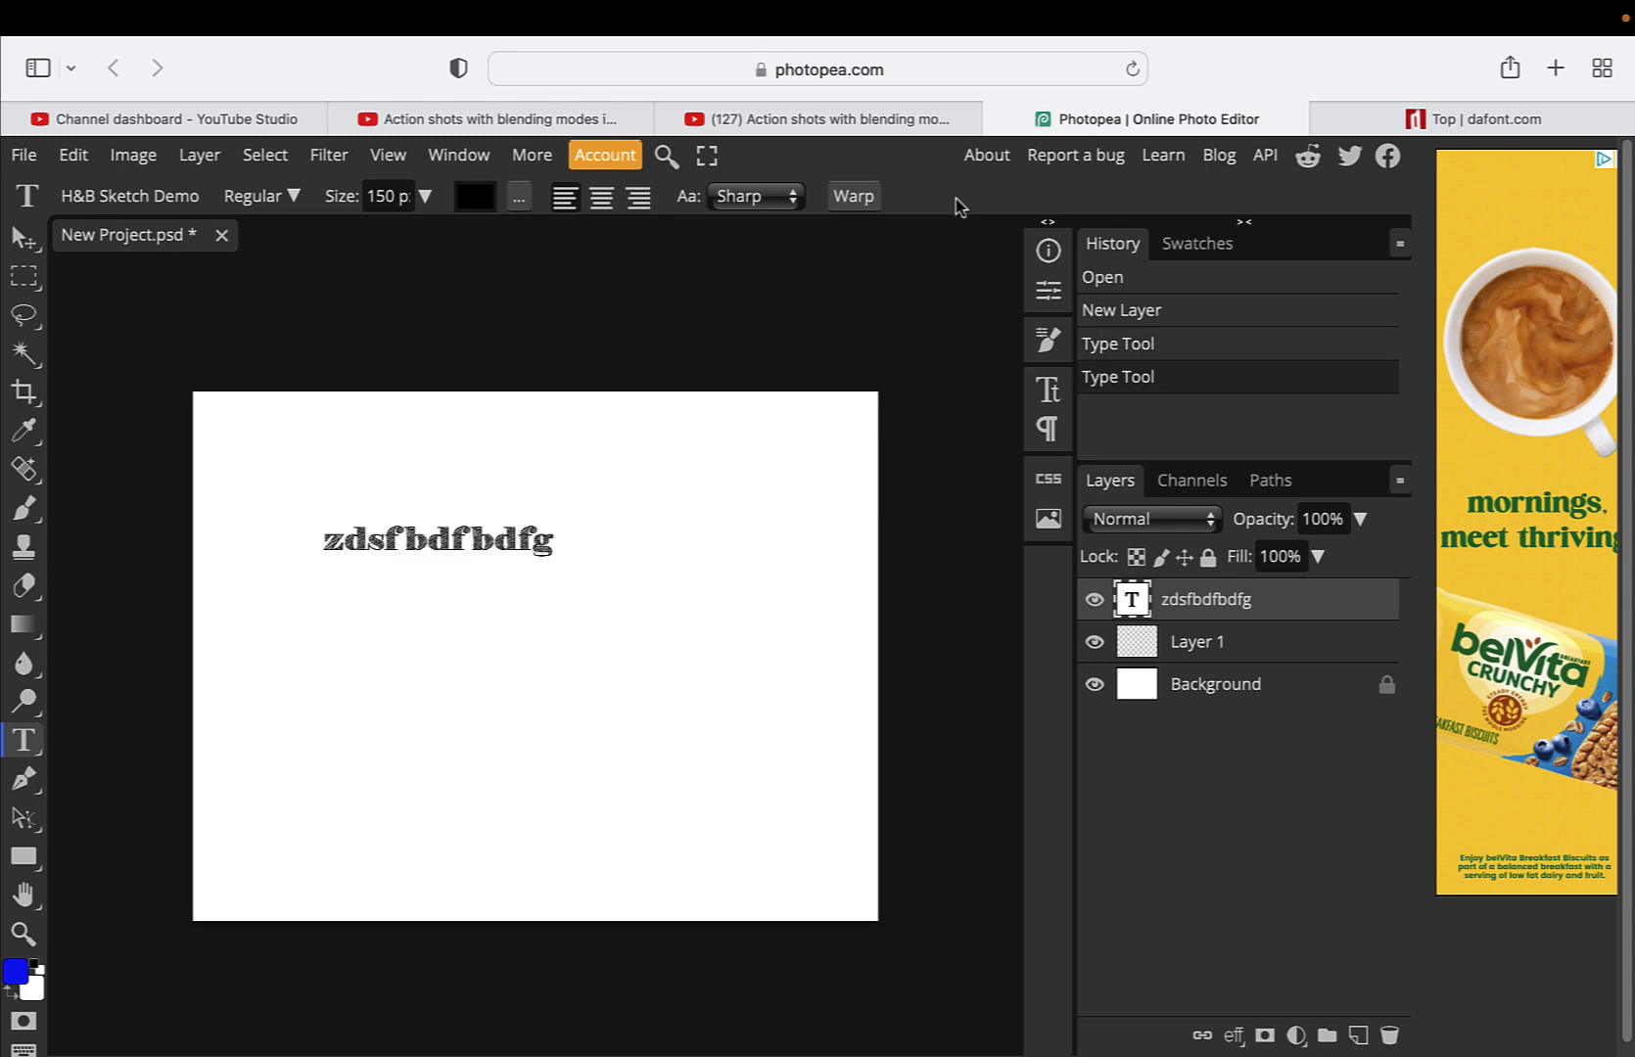
Free-transform the "zdsfbdfbdfg" text to about 396% of its size with a 1° rotation
{"action": "key", "text": "alt+ctrl+t"}
{"action": "left_click_drag", "start_coordinate": [557, 557], "coordinate": [1051, 656]}
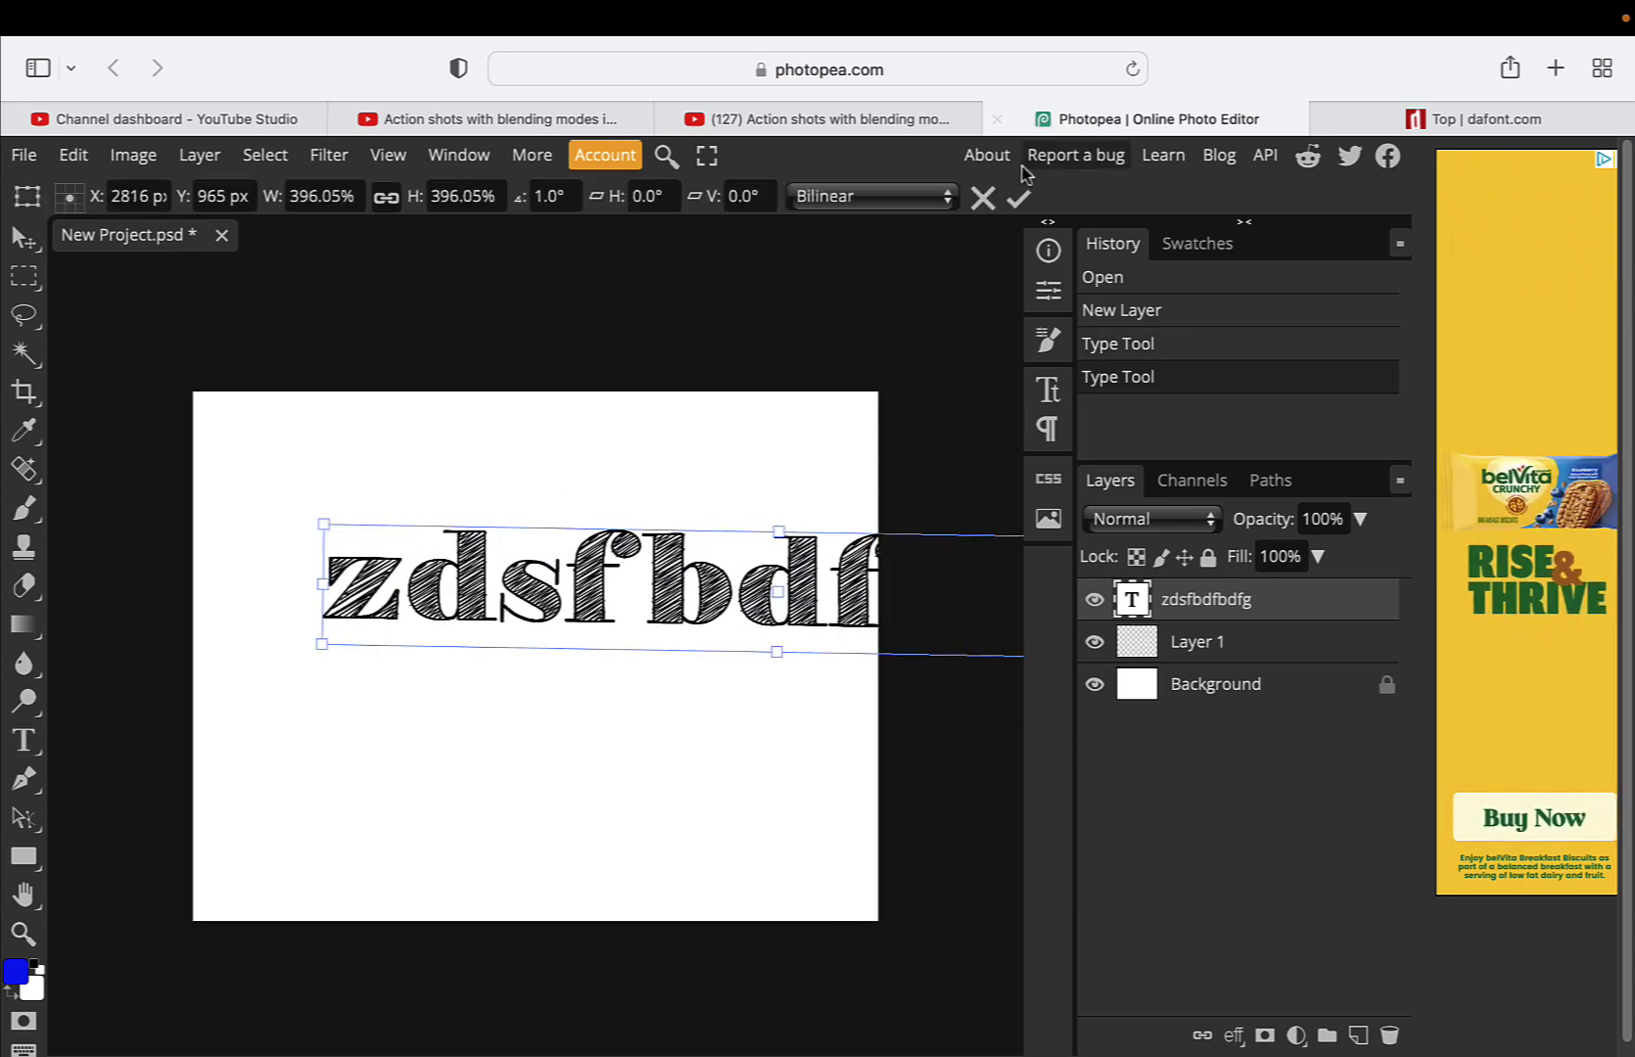
{"action": "left_click", "coordinate": [1018, 199]}
Switch to the Photopea session in the Chrome window and view the first project, the "At any given moment" quote poster
{"action": "key", "text": "ctrl+Up"}
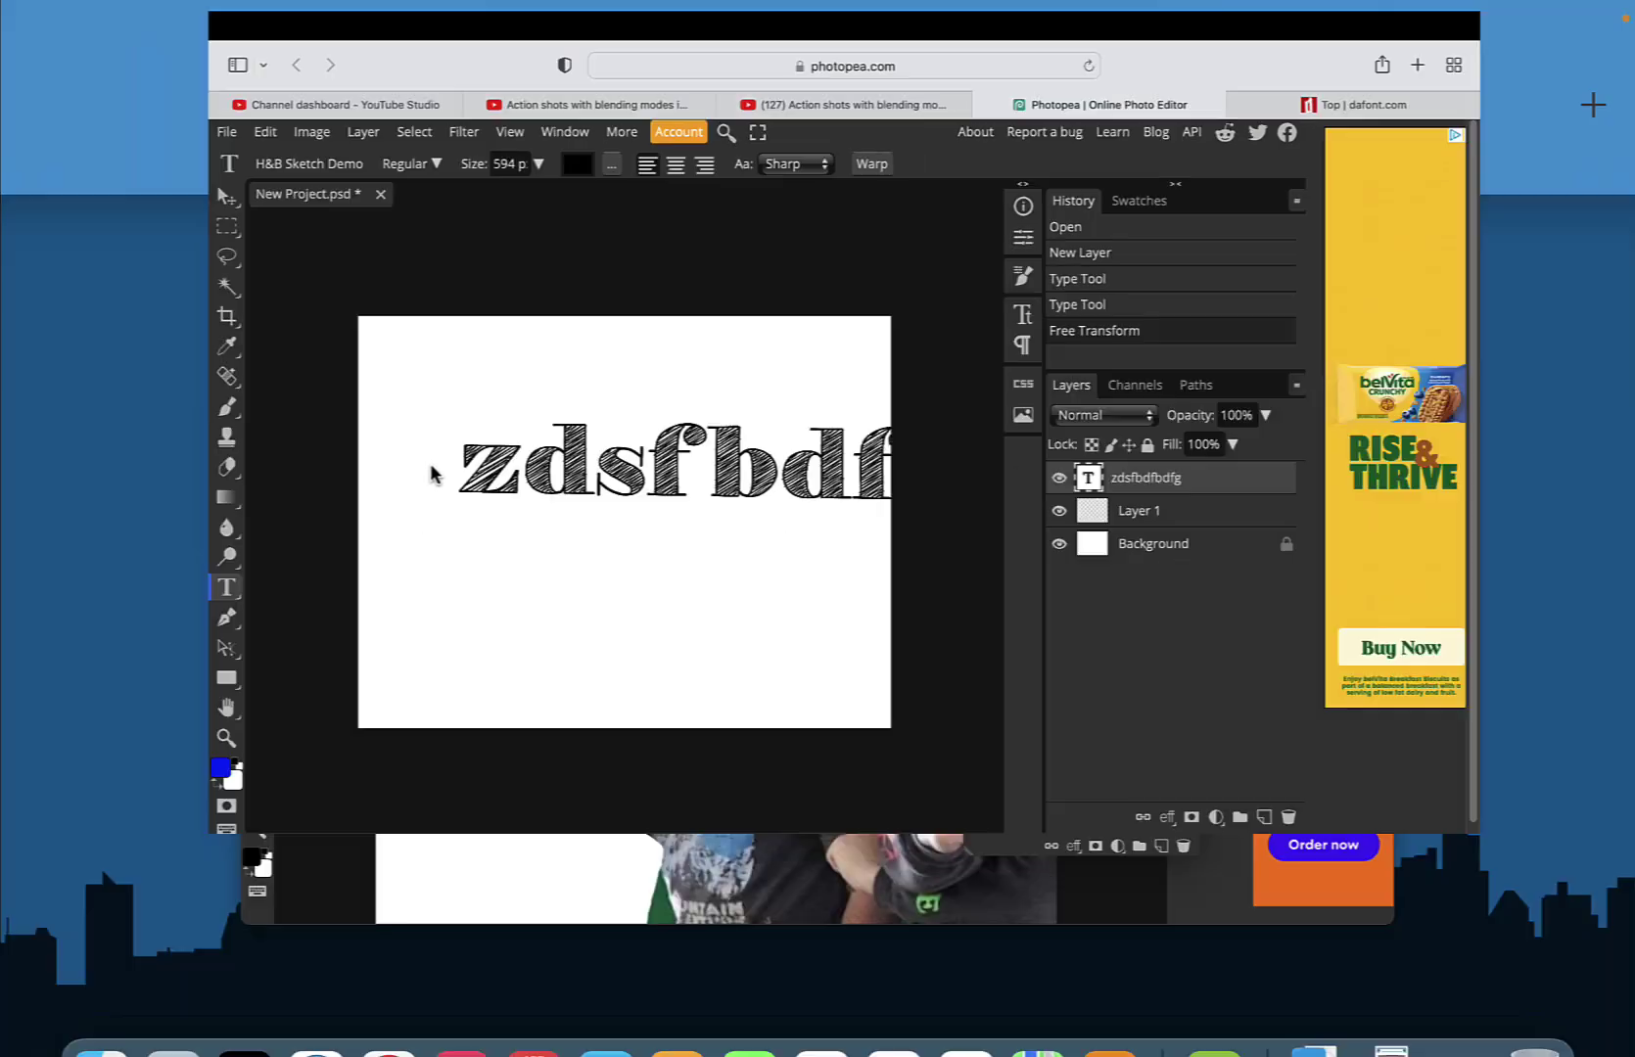
{"action": "left_click", "coordinate": [469, 427]}
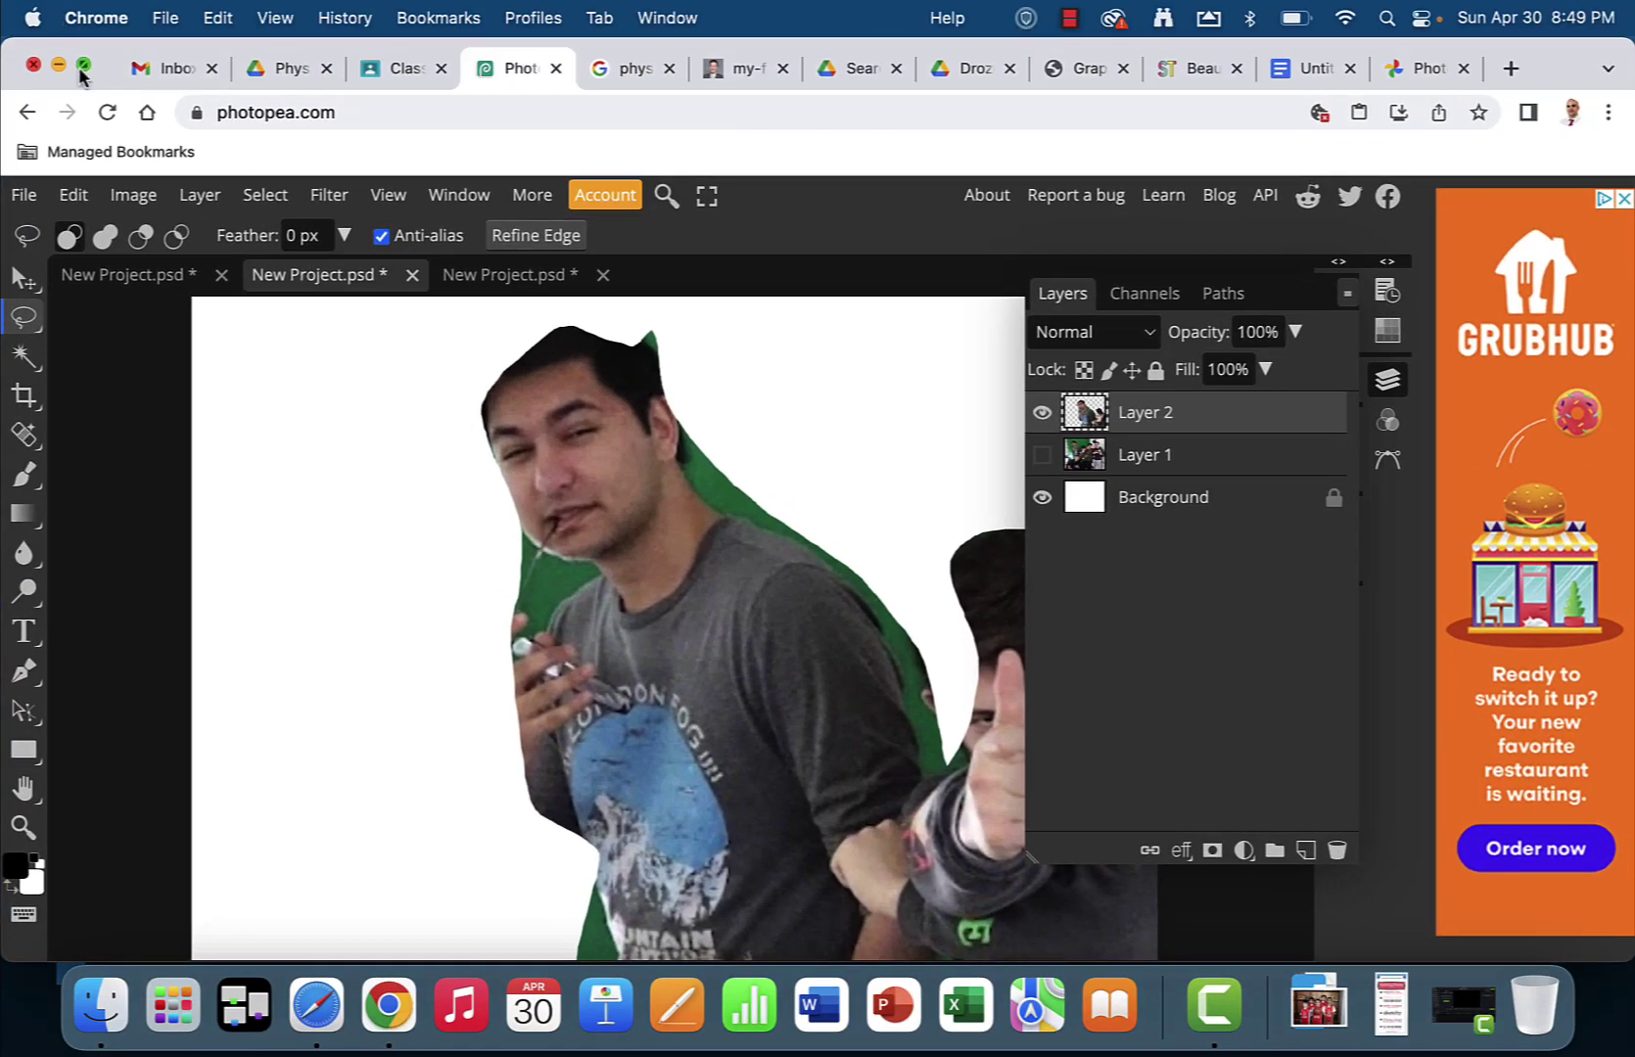
{"action": "left_click", "coordinate": [94, 78]}
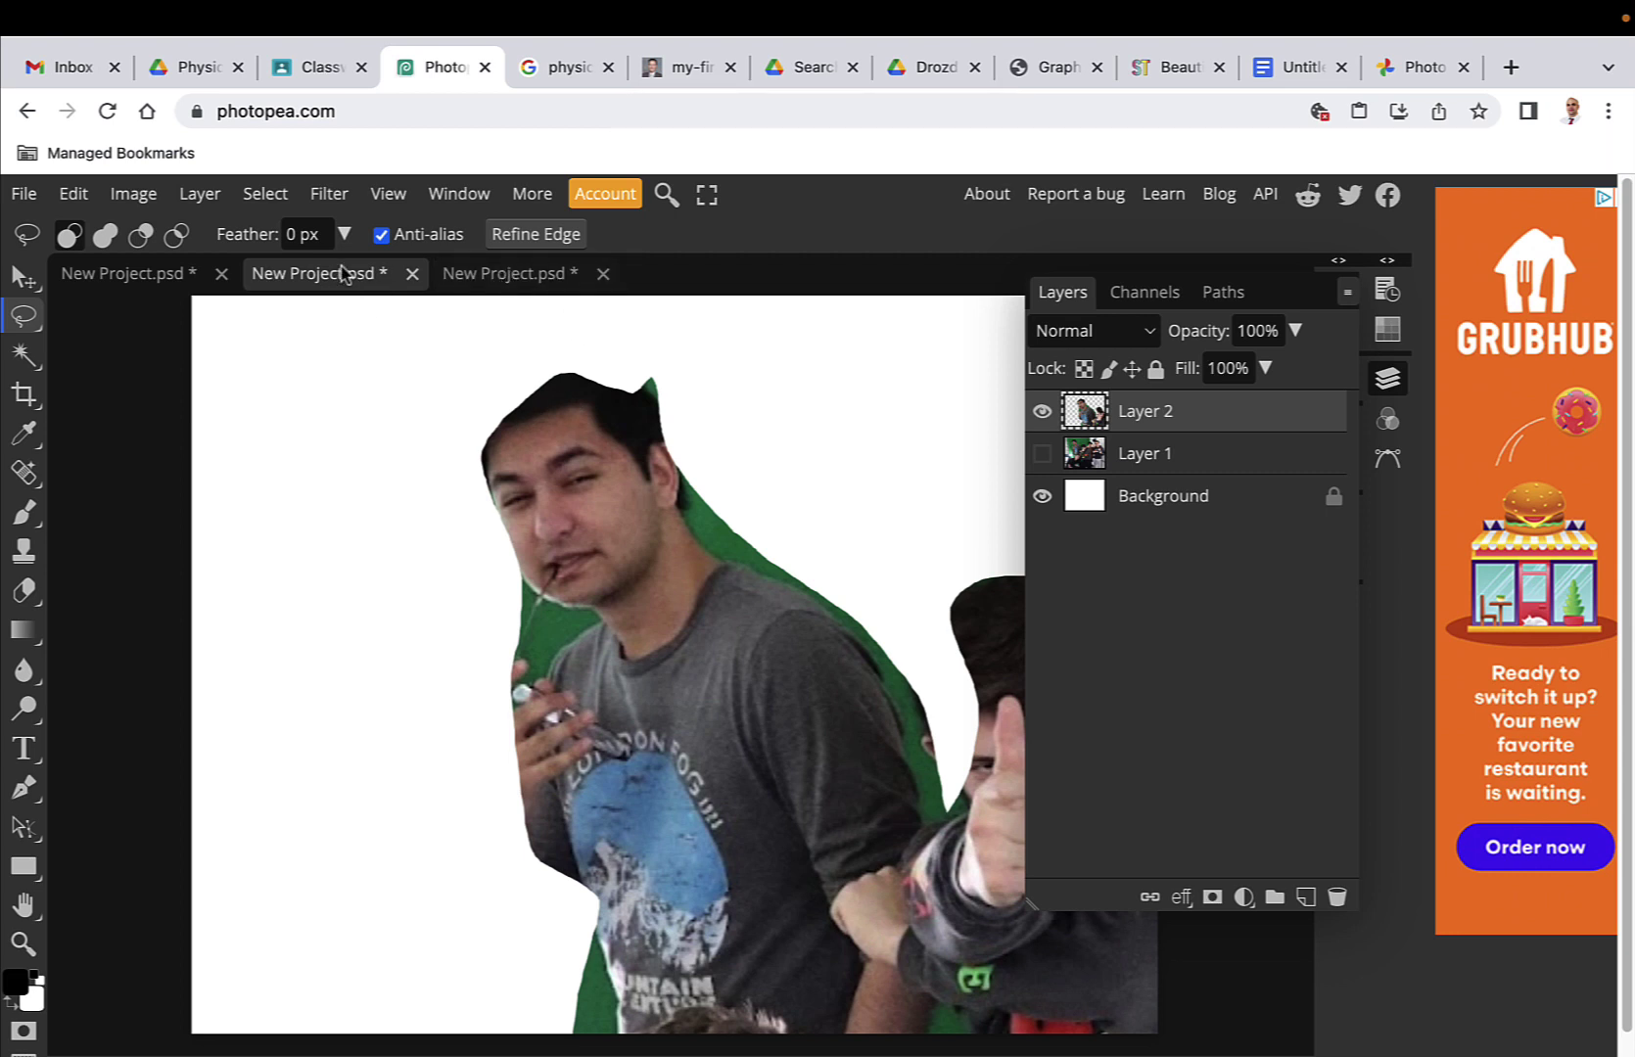
{"action": "left_click", "coordinate": [167, 283]}
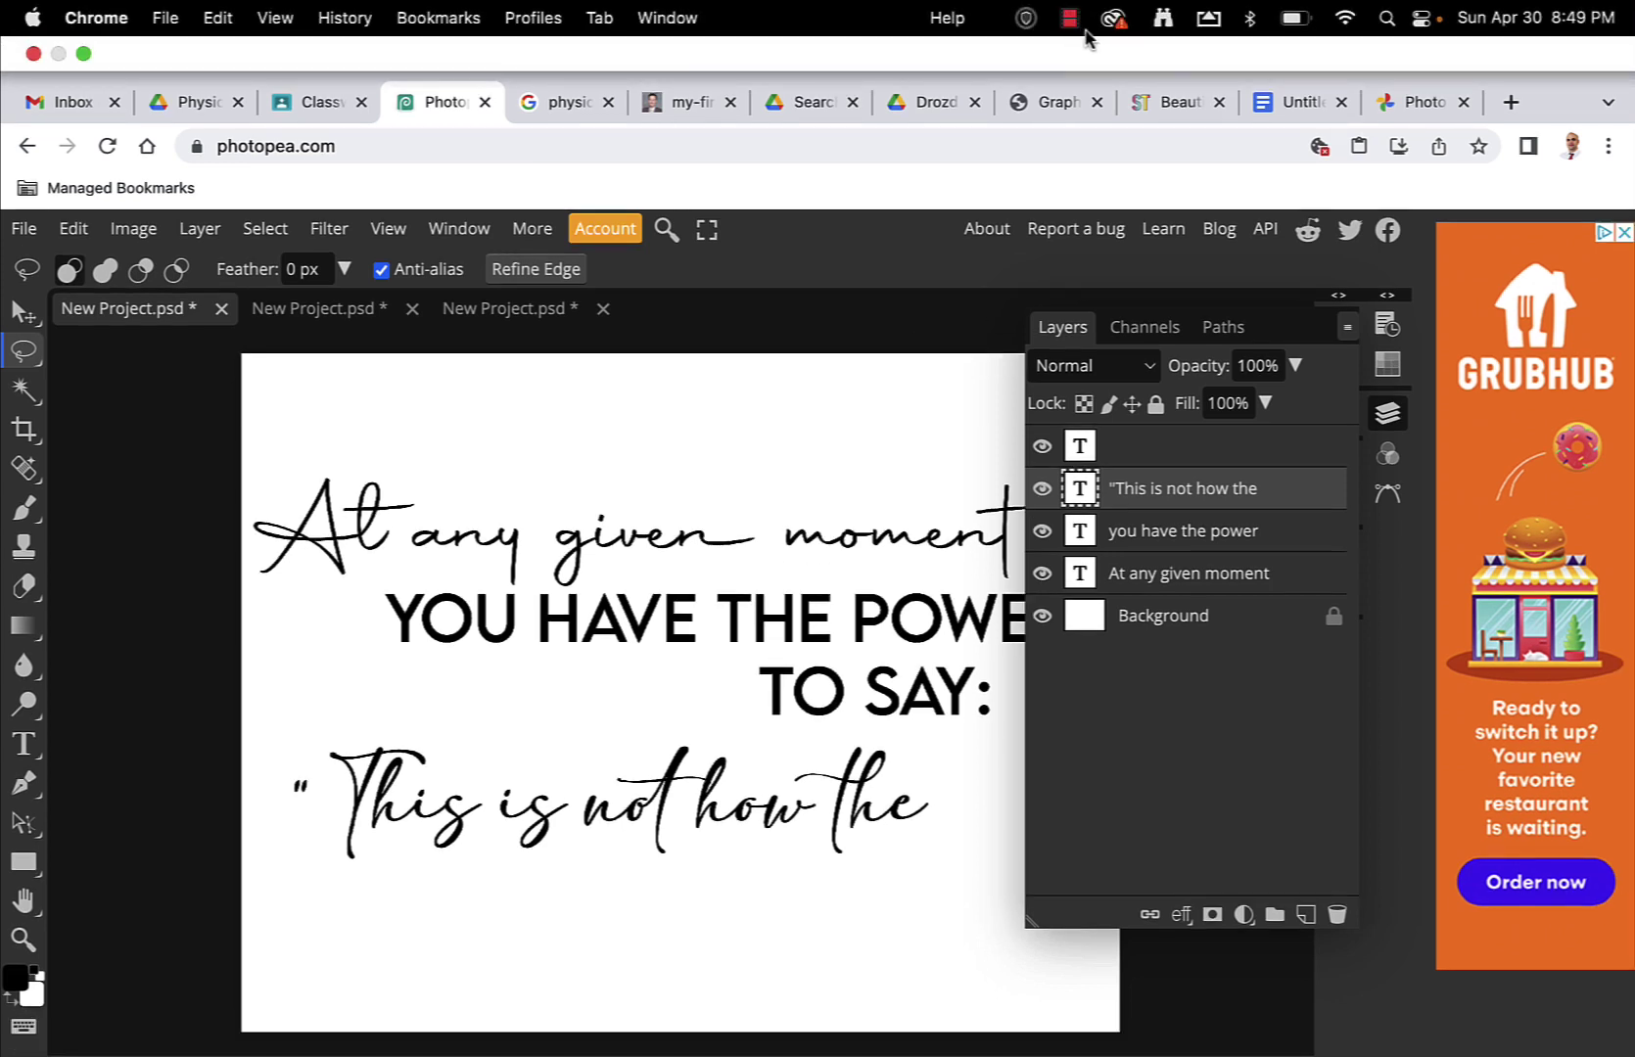
{"action": "left_click", "coordinate": [1070, 19]}
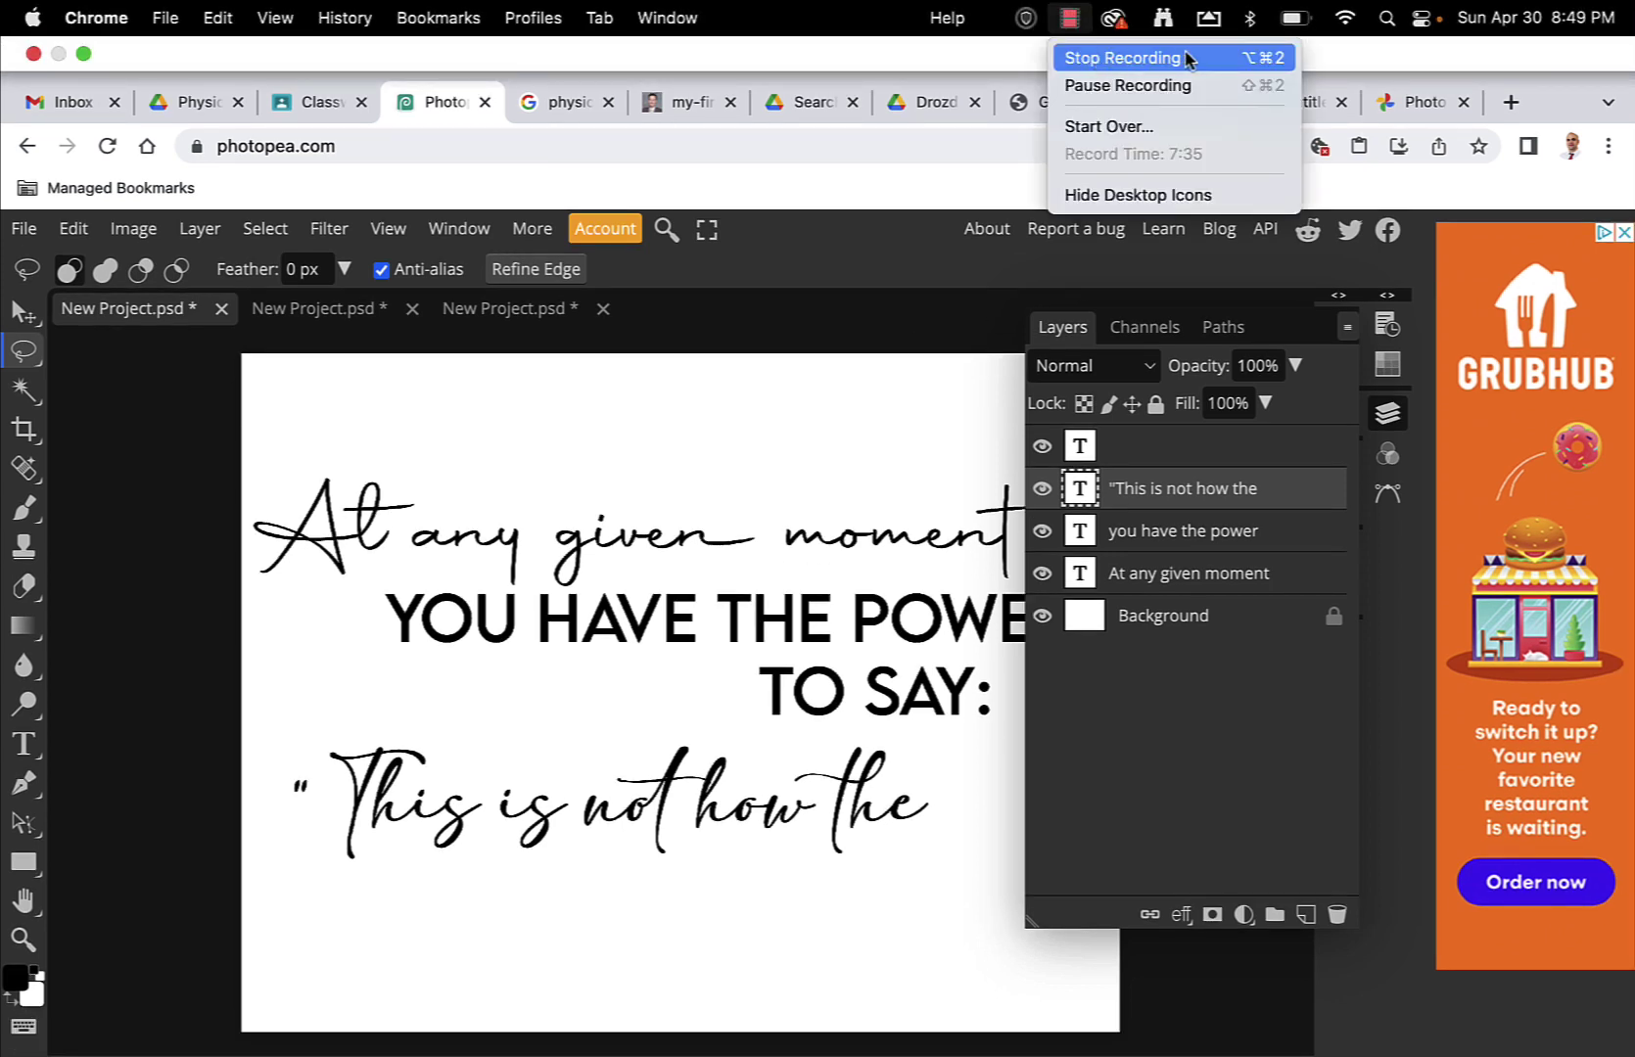